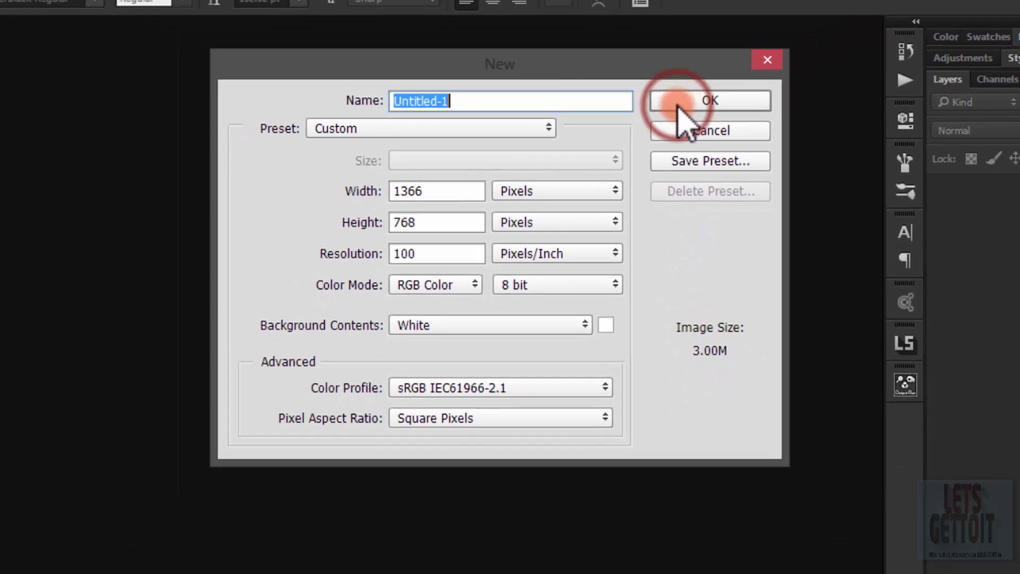
Create a 1366 × 768 pixel document at 100 pixels/inch and fill its background with dark grey #403d3b
left_click(712, 77)
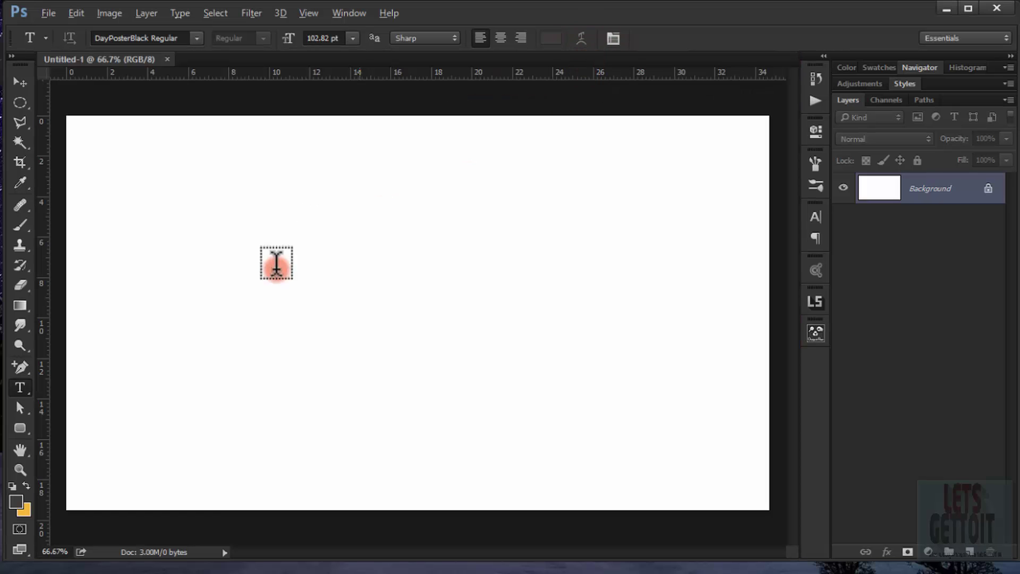
left_click(16, 500)
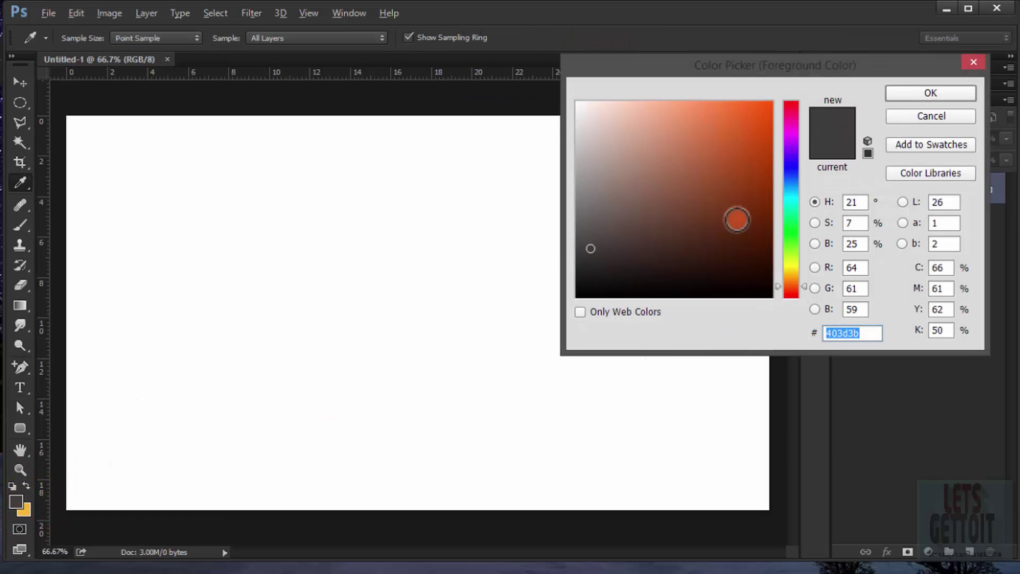
left_click(930, 93)
key("t")
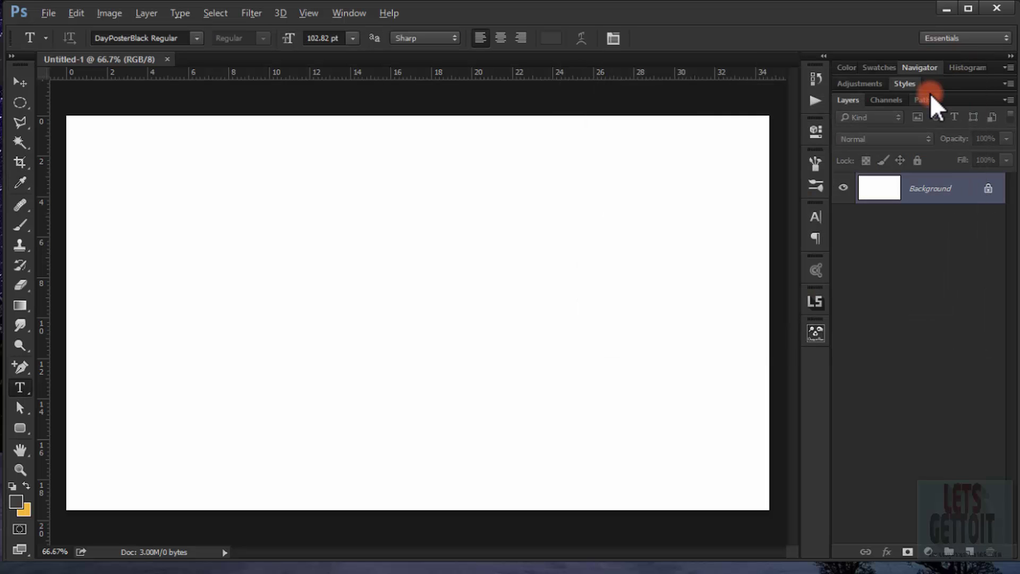
key("alt+BackSpace")
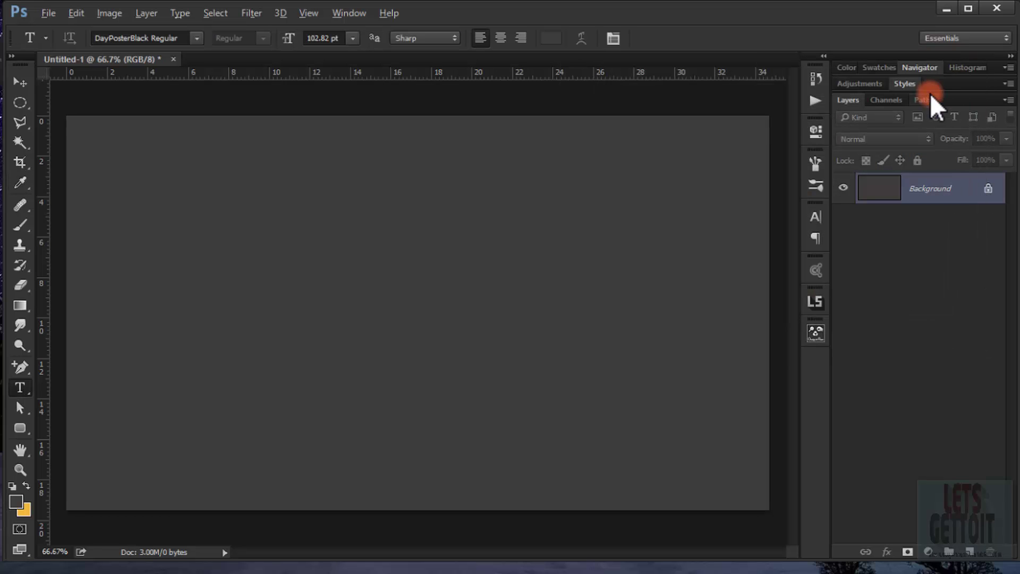
Unlock the background layer and give it a black (#000000) Inner Glow with the Color Burn blend mode
left_click(985, 190)
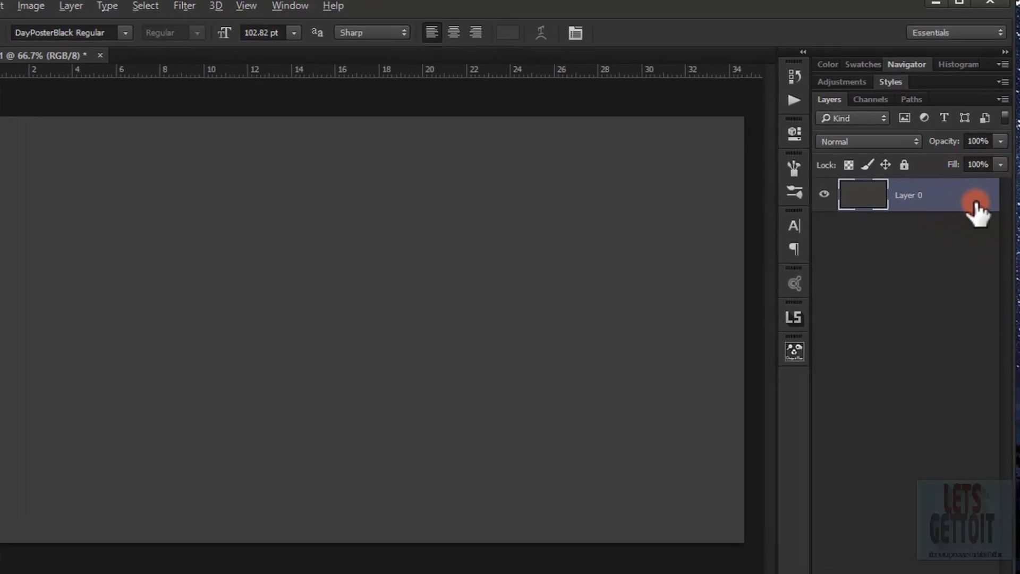
double_click(980, 194)
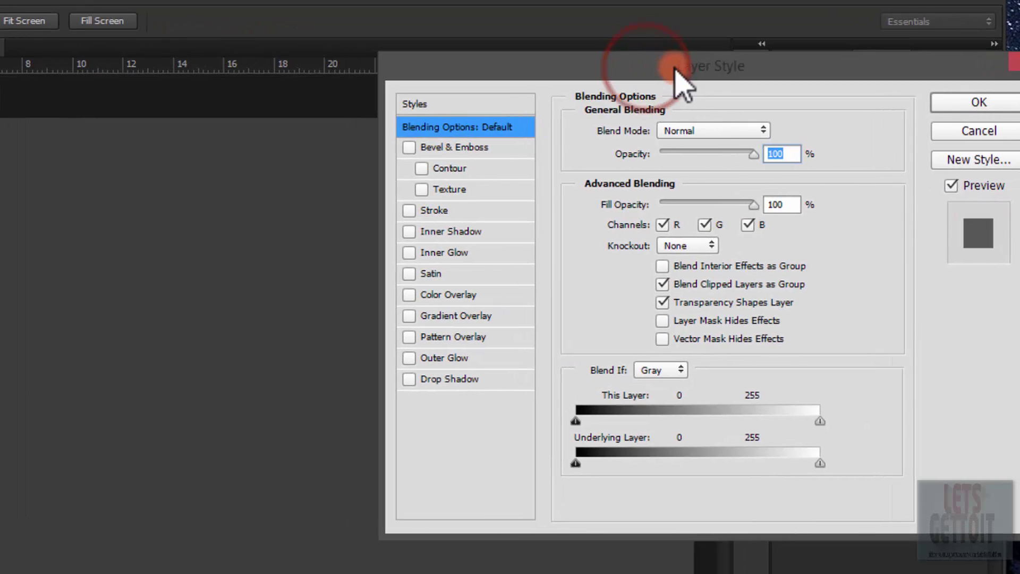
left_click_drag(637, 74, 618, 74)
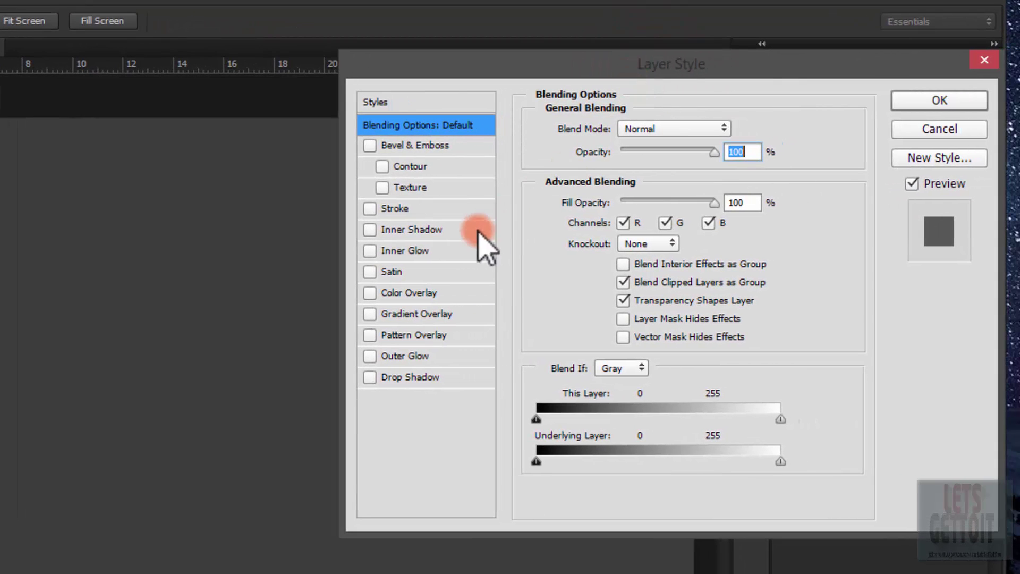
left_click(414, 254)
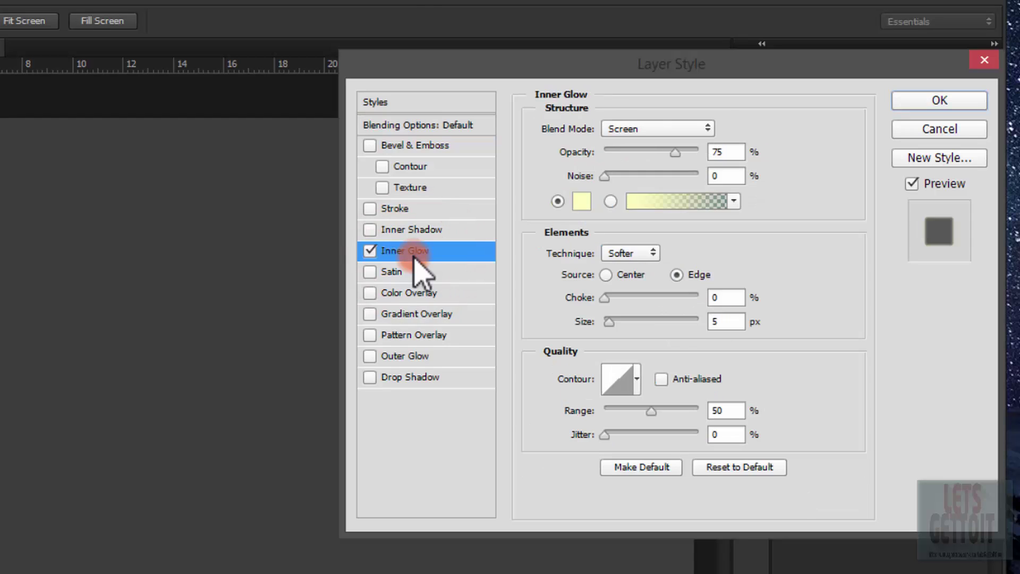
left_click(582, 202)
left_click_drag(559, 209, 421, 375)
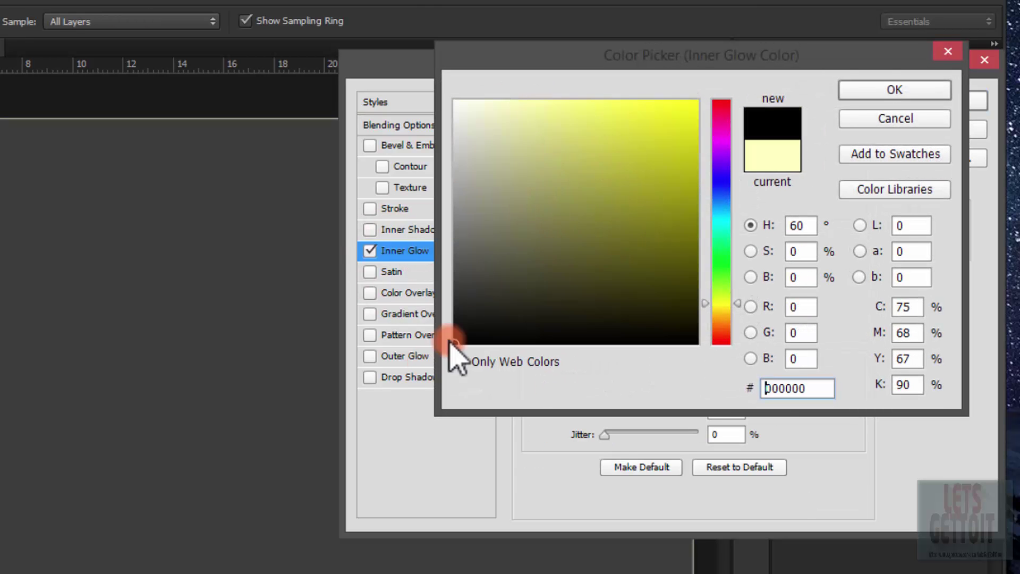
left_click(885, 96)
left_click_drag(658, 131, 648, 205)
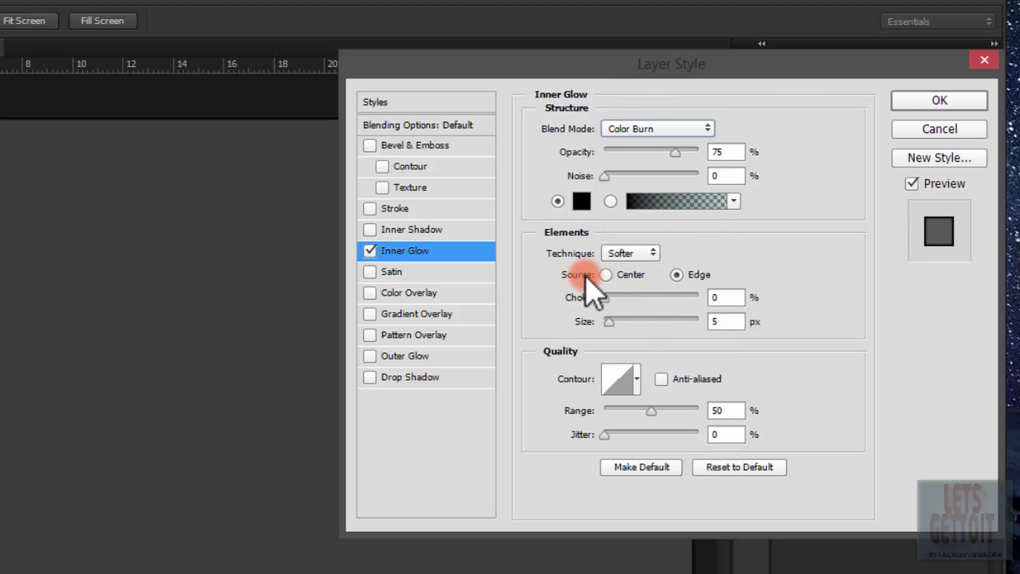
Set the inner glow's source to Center with a little noise, apply the style and collapse the layer's effects list
left_click(605, 274)
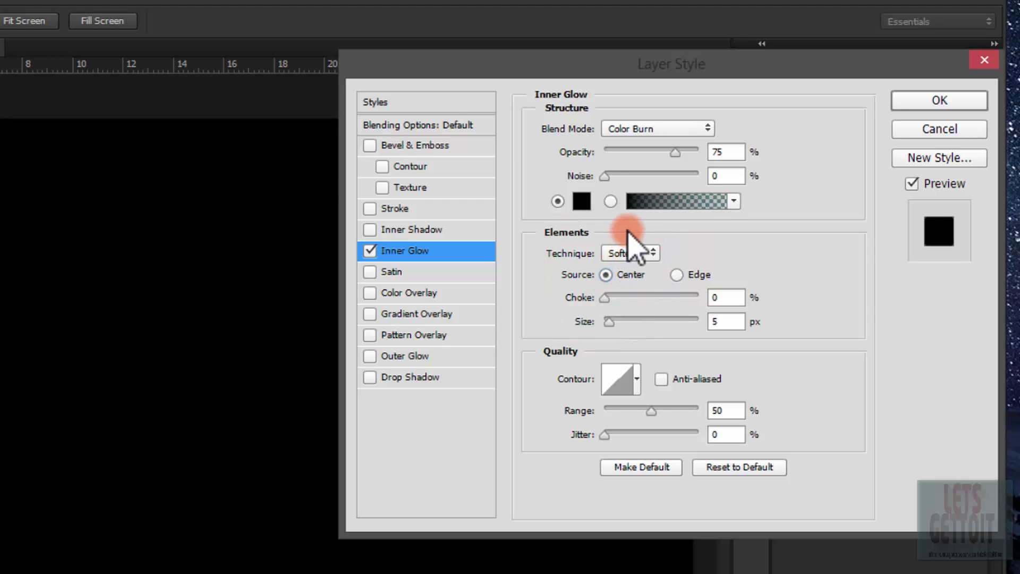
left_click(605, 177)
left_click_drag(610, 178, 637, 170)
left_click(970, 97)
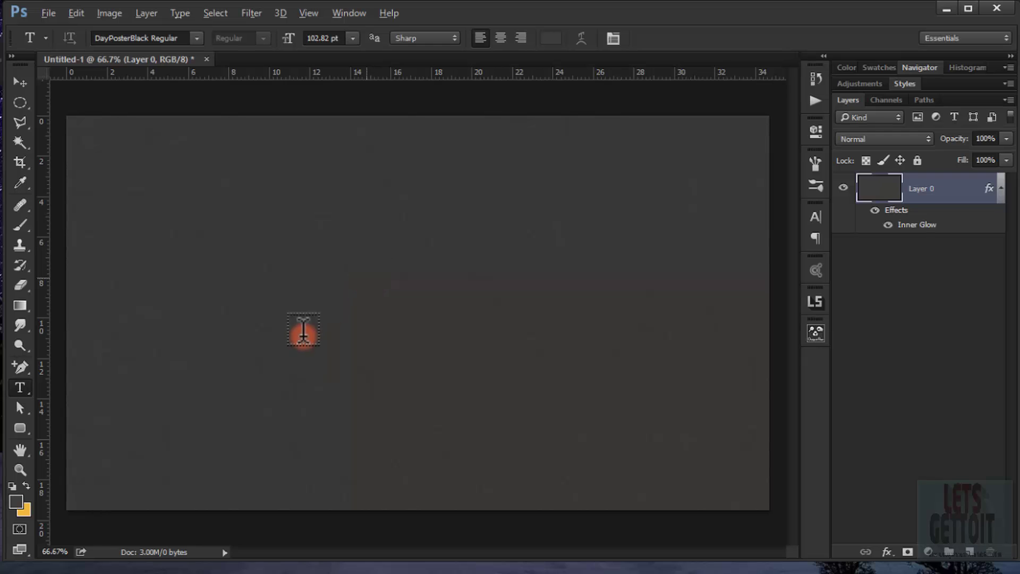
scroll(296, 334, "up", 3)
scroll(304, 322, "up", 3)
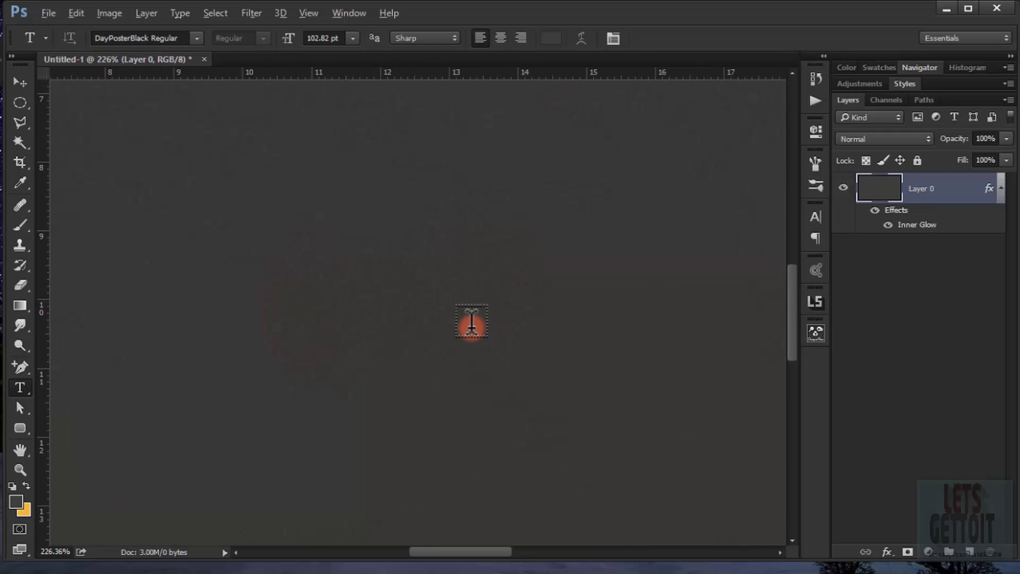
left_click(1001, 188)
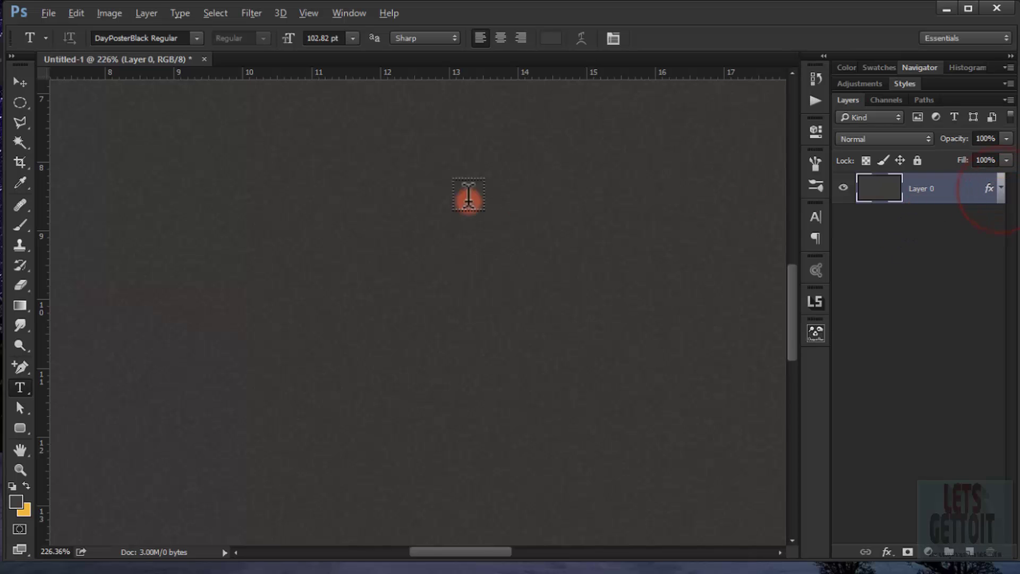
Add the text PRESSED in DayPosterBlack Regular at 102.82 pt on the upper canvas and color it white
scroll(399, 215, "down", 5)
scroll(399, 215, "down", 1)
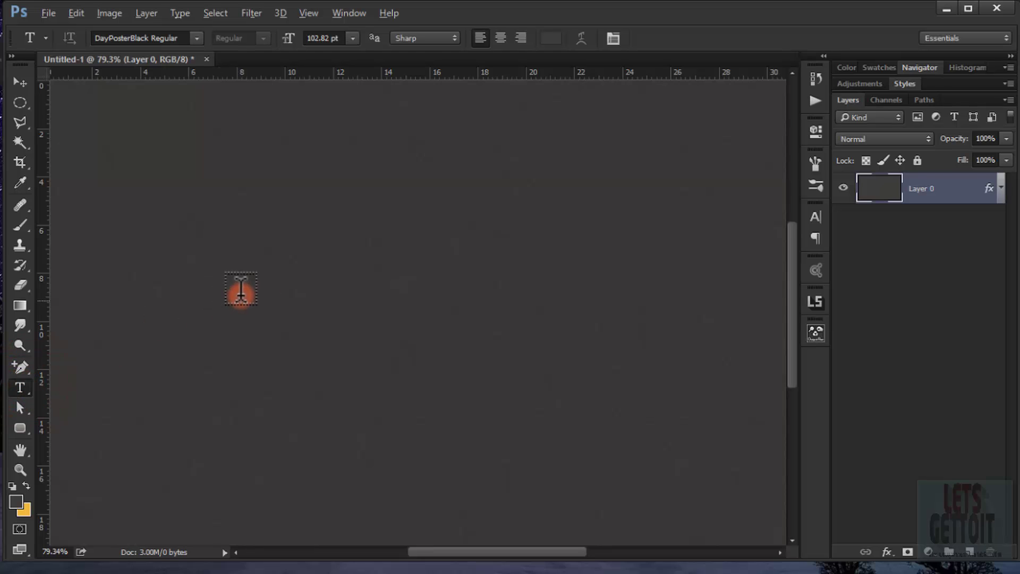
left_click(273, 292)
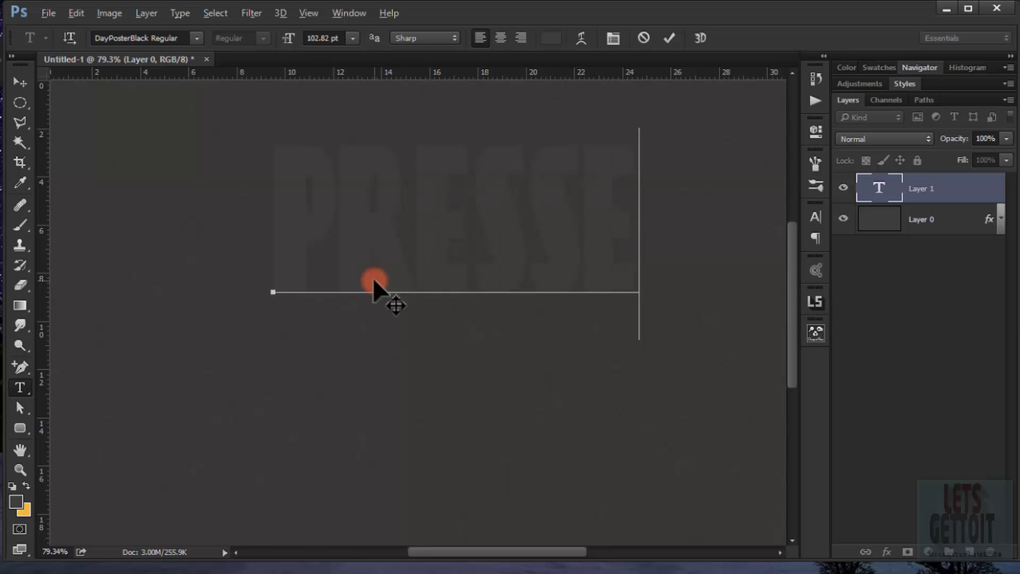
key("ctrl+a")
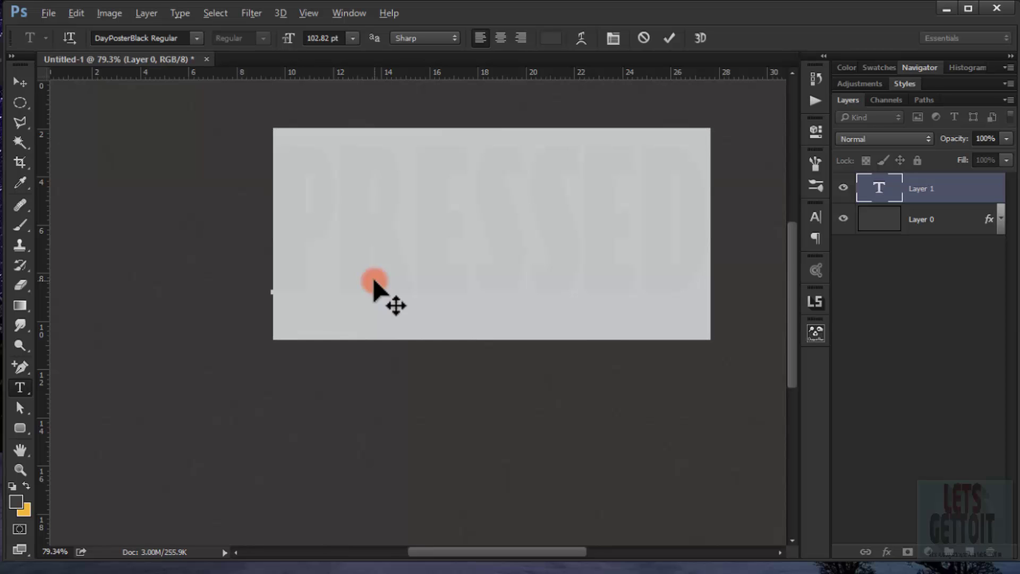
left_click(16, 502)
left_click_drag(635, 265, 577, 101)
left_click(971, 96)
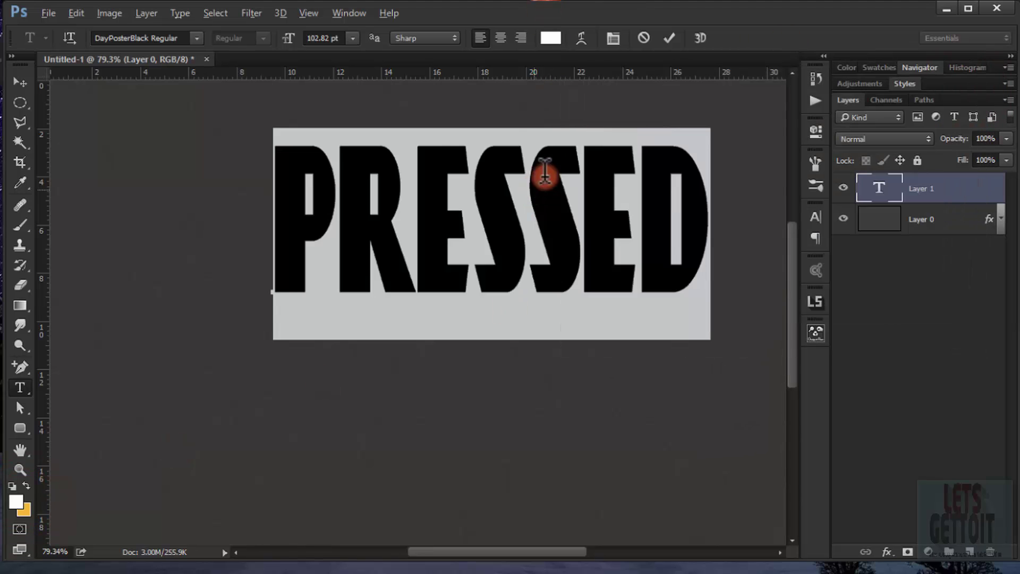
left_click(19, 83)
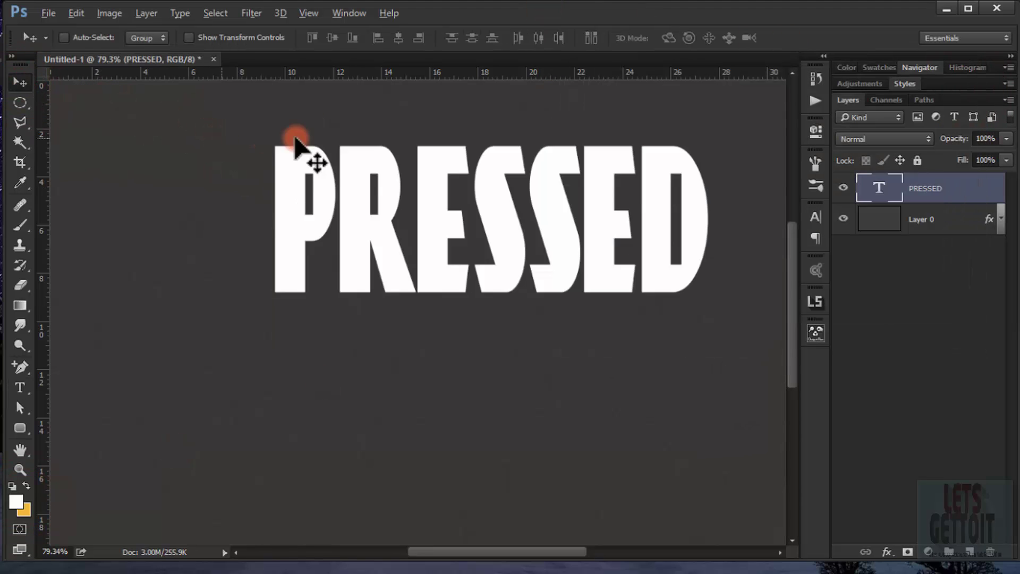
Center the PRESSED text horizontally on the canvas and clear the selection
key("ctrl+minus")
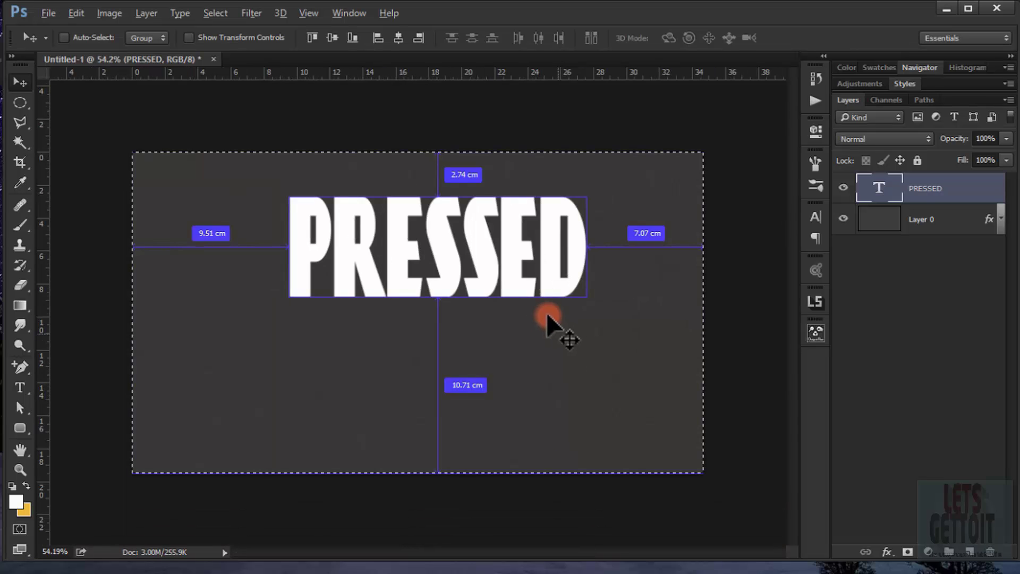
left_click(398, 38)
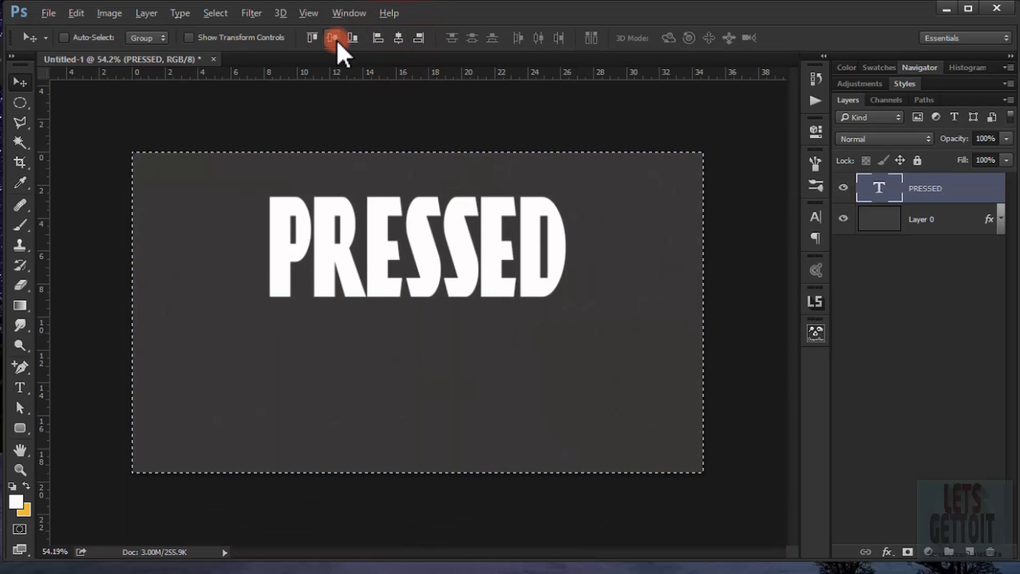
key("ctrl+d")
Set the PRESSED text's tracking to 25 and lower its layer fill to 0%
double_click(881, 189)
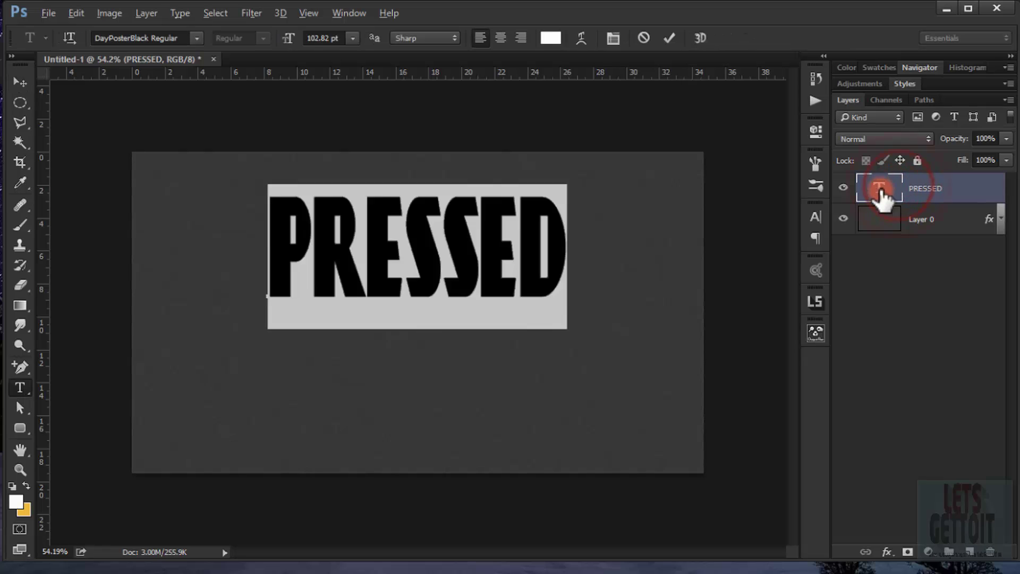
left_click(815, 217)
left_click(788, 266)
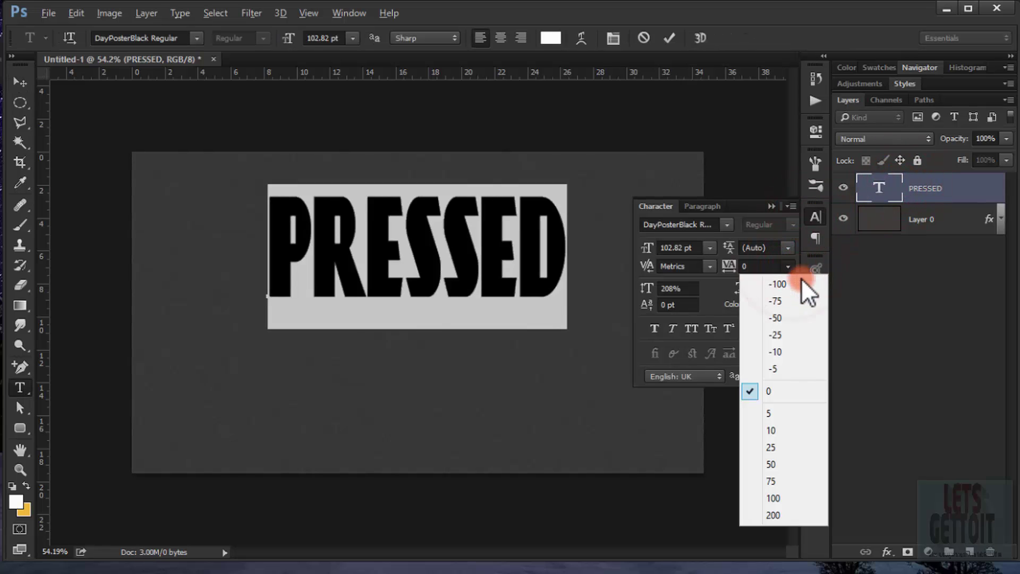
left_click(785, 447)
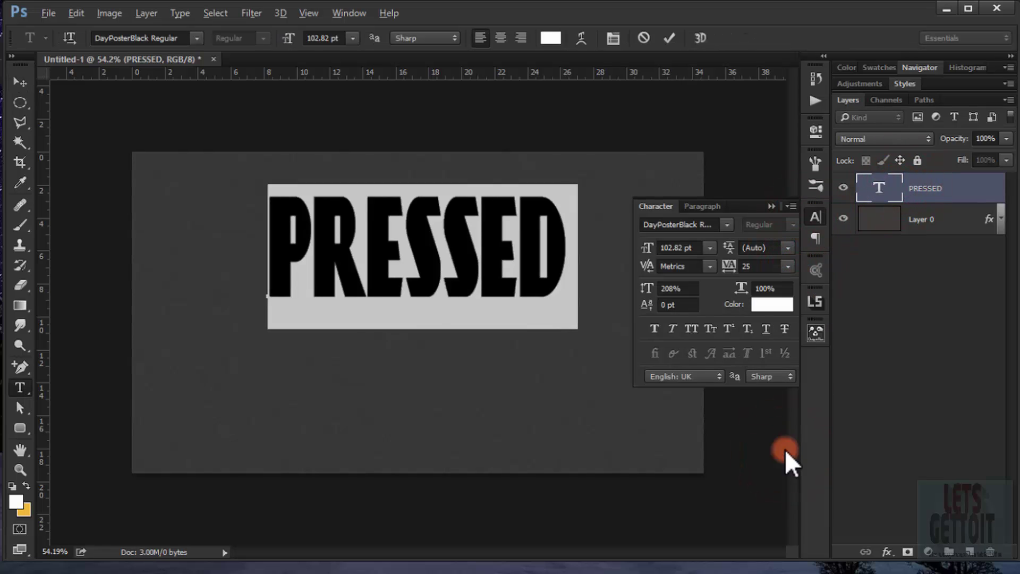
left_click(771, 206)
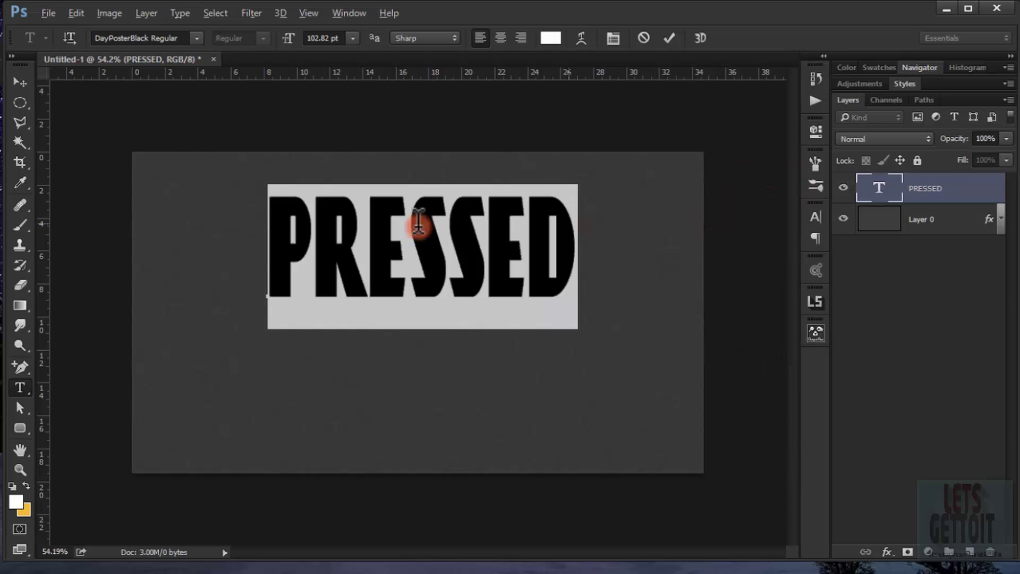
left_click(19, 81)
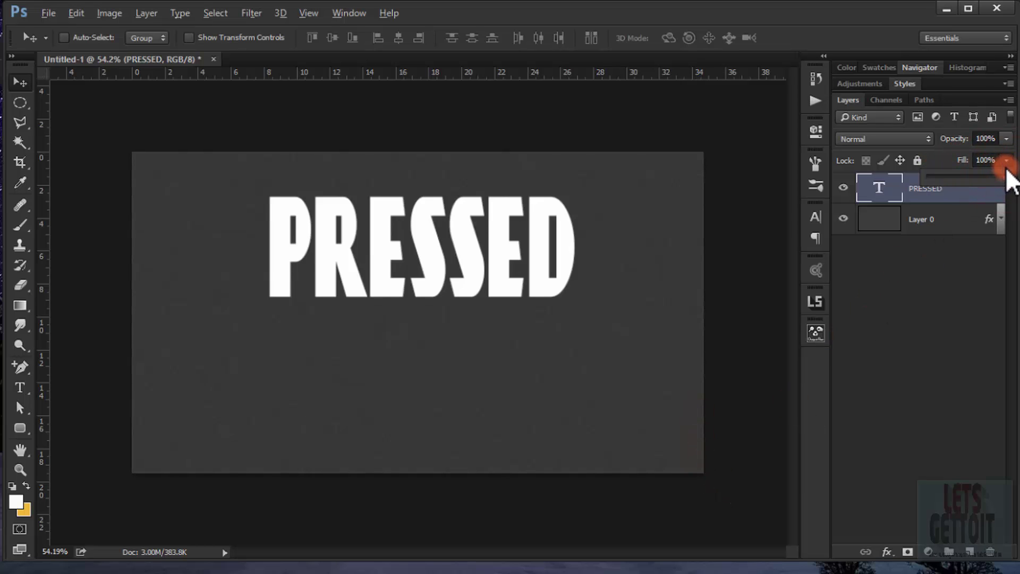
left_click_drag(1009, 189, 921, 188)
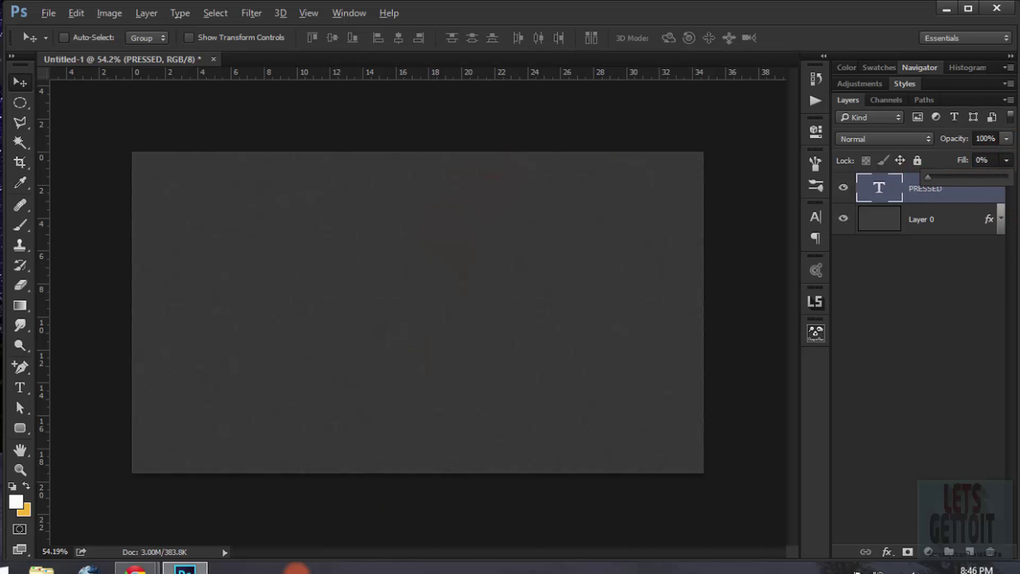
Switch to Chrome to look over the DayPosterBlack specimens on the Font Squirrel page, and return to Photoshop
mouse_move(136, 567)
left_click(220, 504)
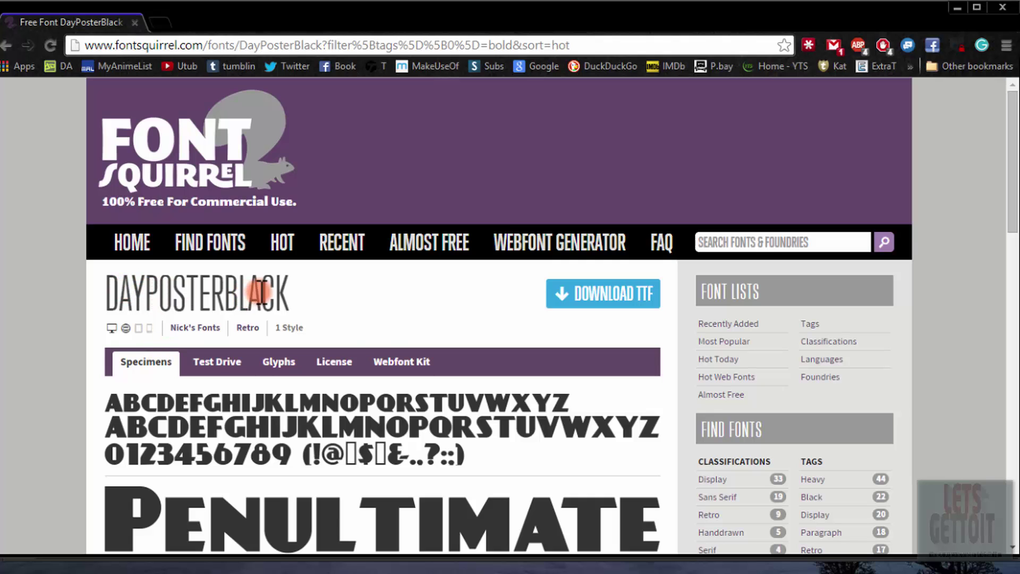
scroll(303, 303, "down", 4)
scroll(300, 297, "down", 2)
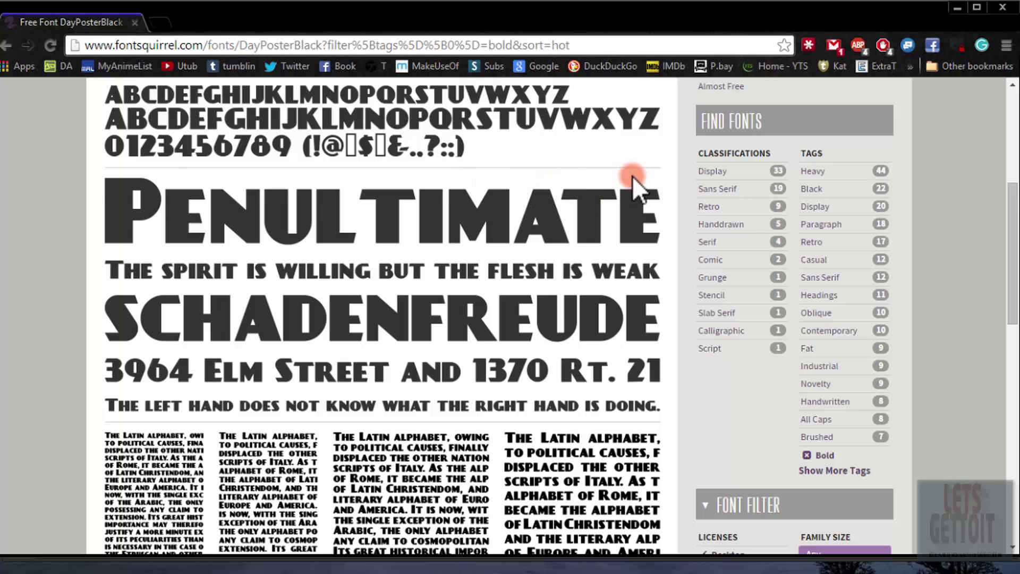
scroll(611, 188, "down", 10)
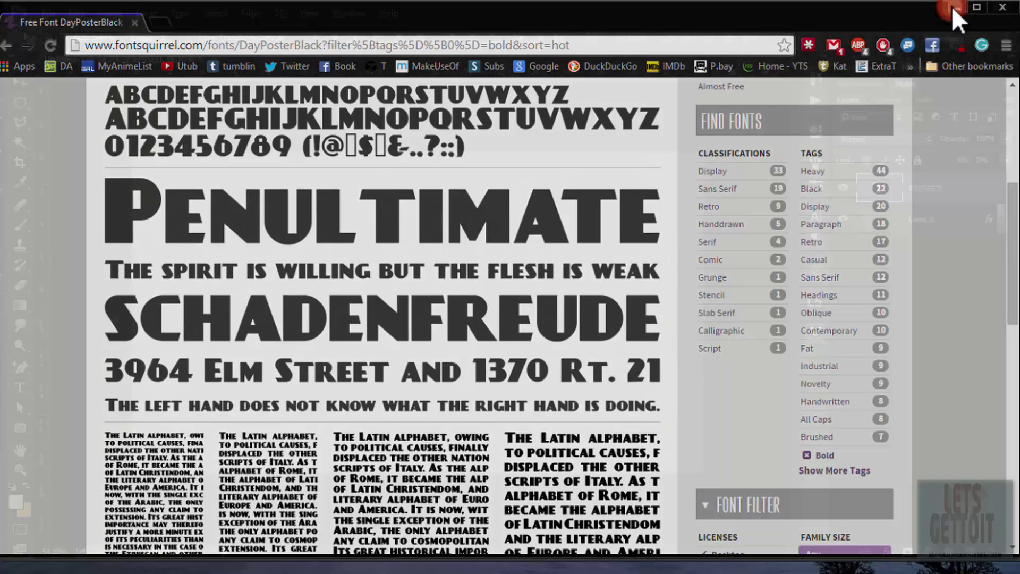
left_click(953, 7)
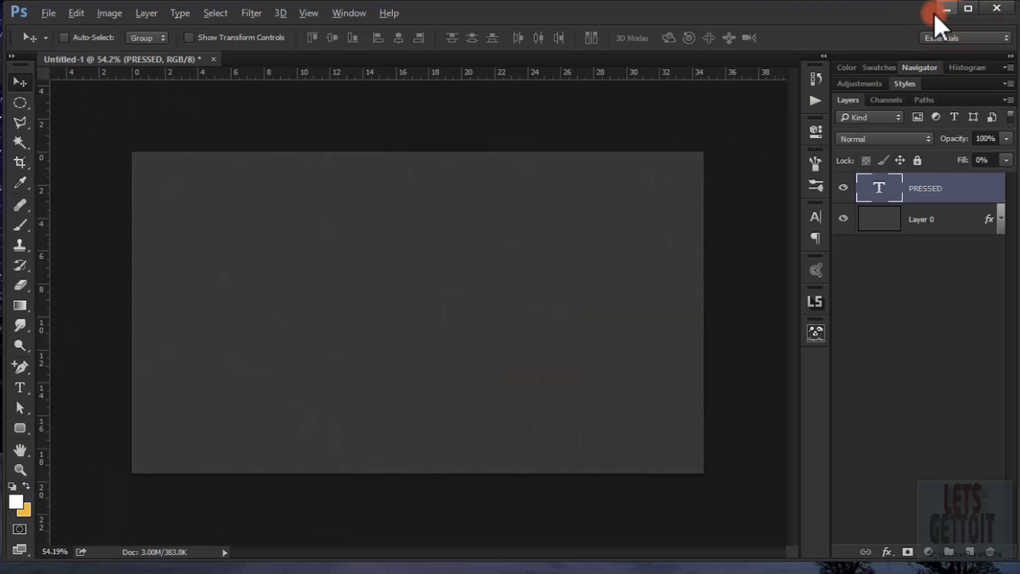
Add a drop shadow to the PRESSED text layer with Normal blend mode and white (ffffff) as its color
double_click(994, 197)
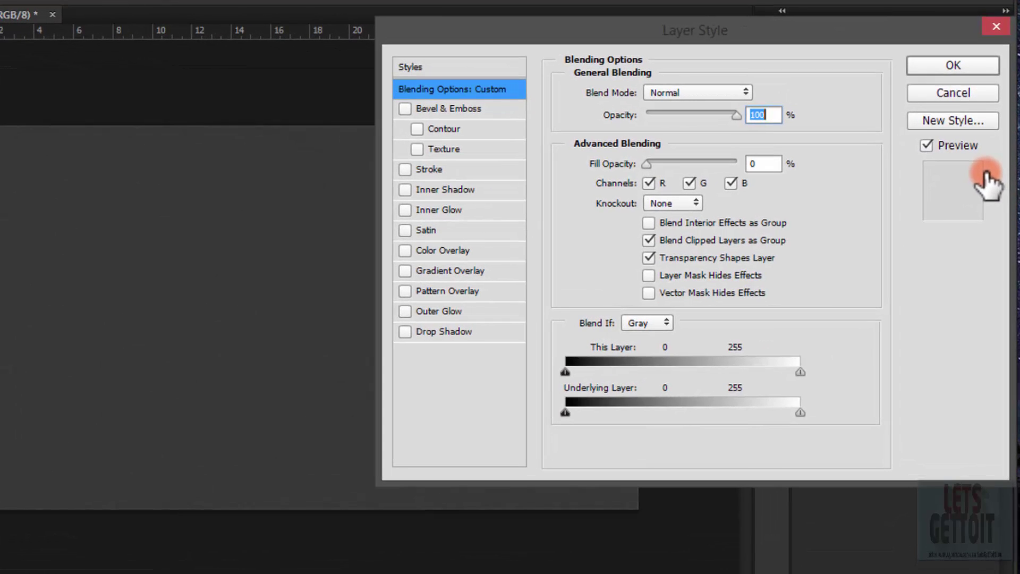
left_click_drag(757, 38, 715, 7)
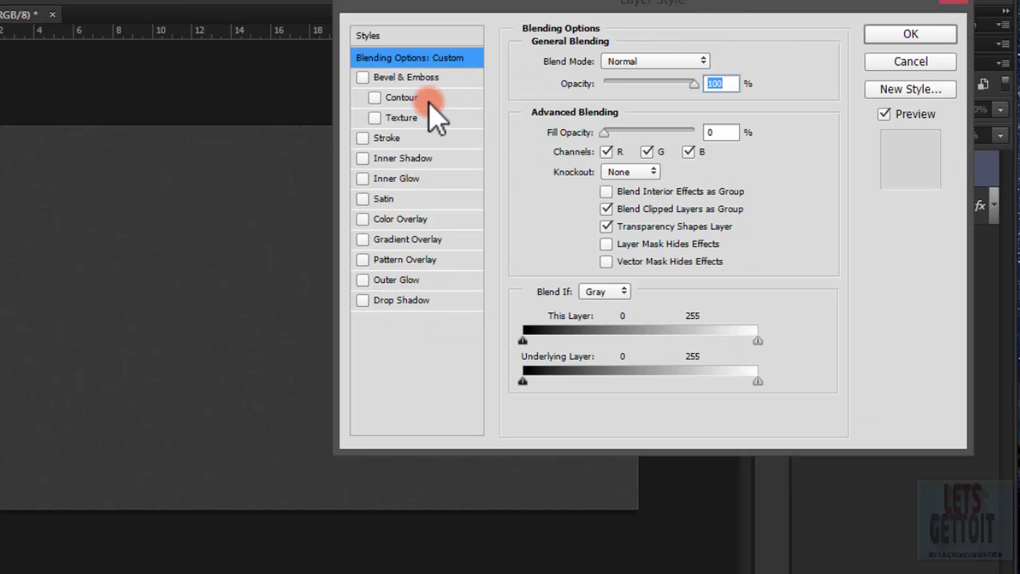
left_click(403, 301)
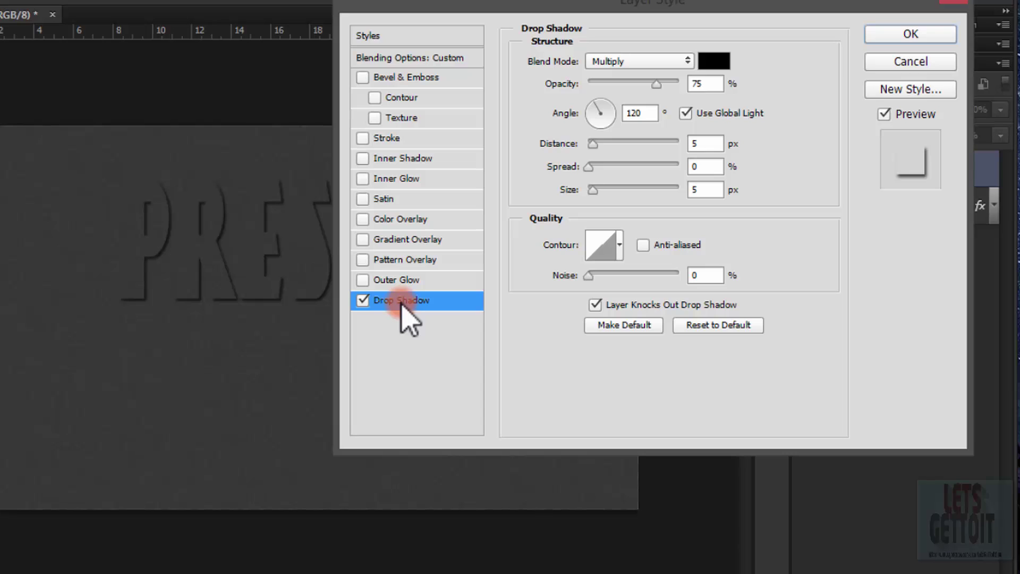
left_click(643, 67)
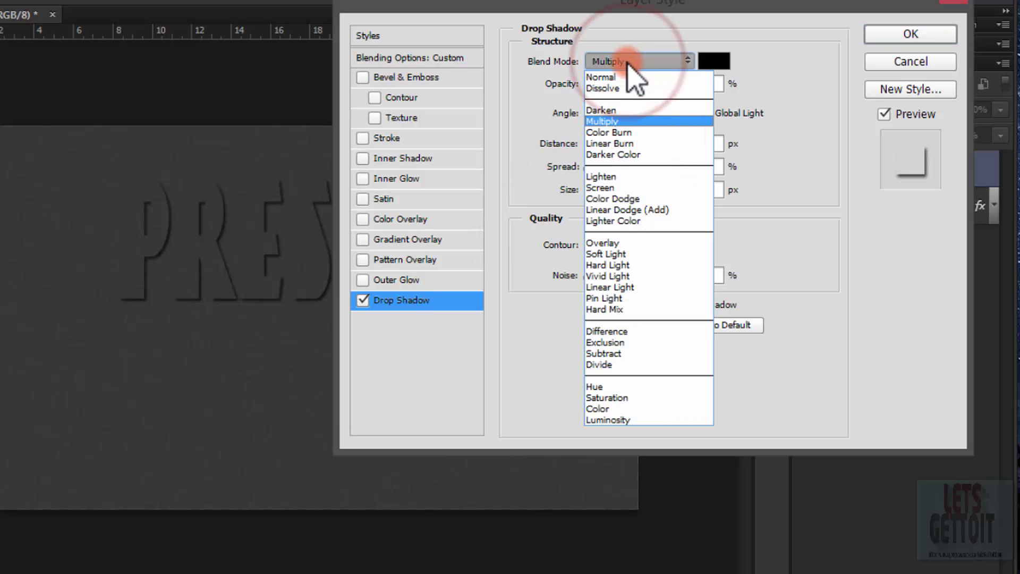
left_click(627, 77)
left_click(714, 60)
left_click_drag(532, 171, 569, 24)
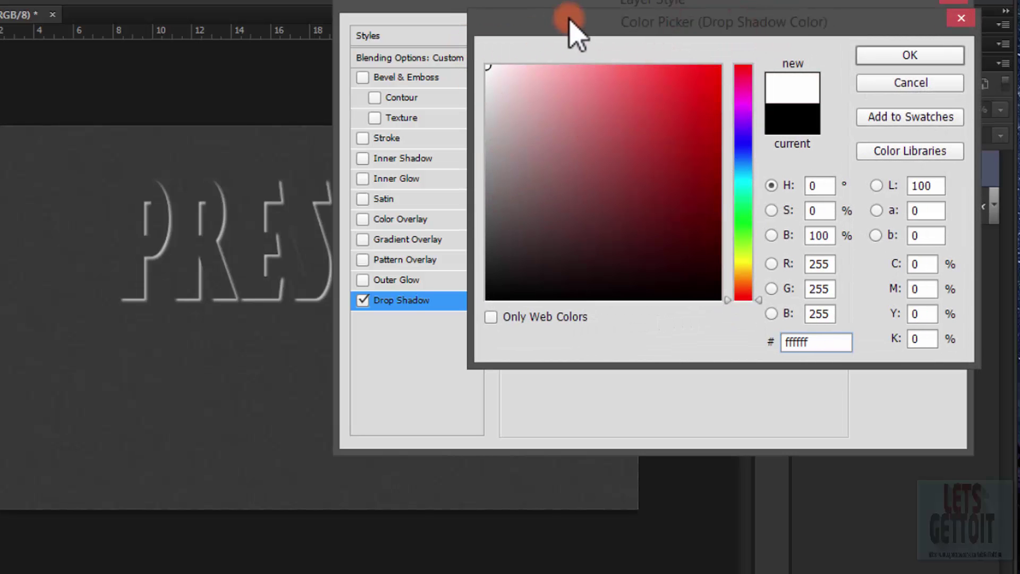
left_click(911, 55)
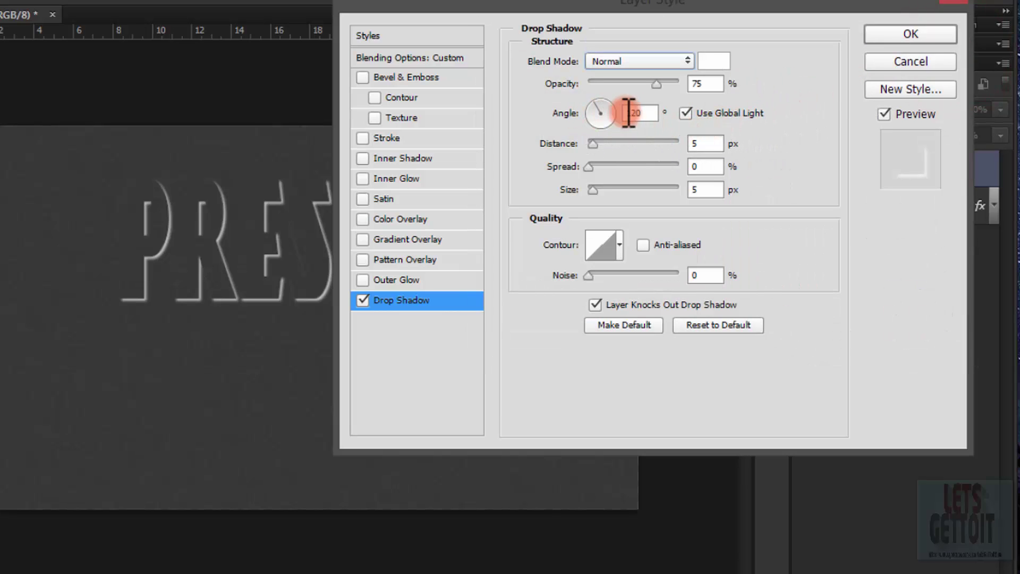
Set the drop shadow's distance to 1 px, size to 1 px and opacity to 36%
left_click(696, 143)
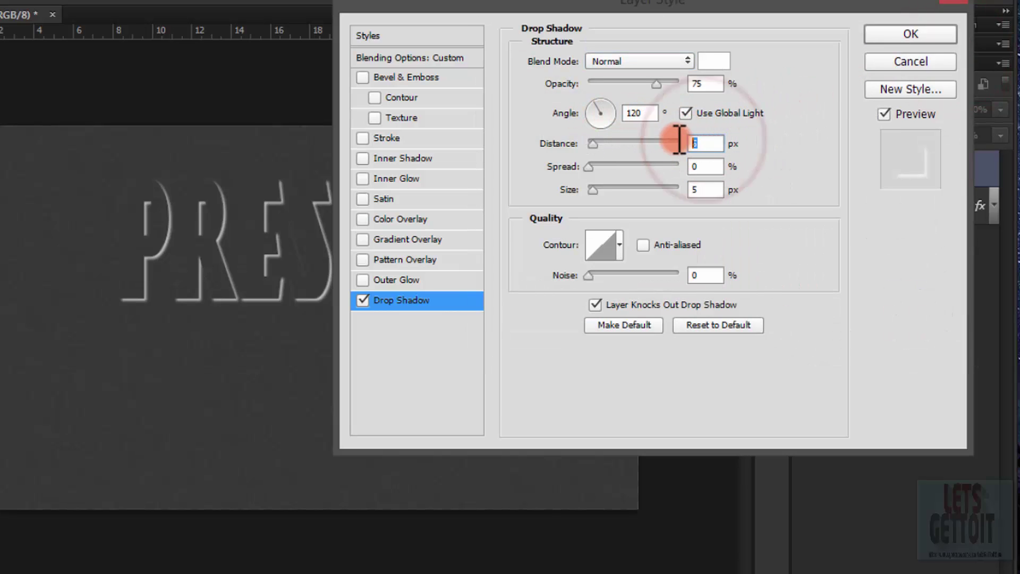
type("1")
left_click(709, 190)
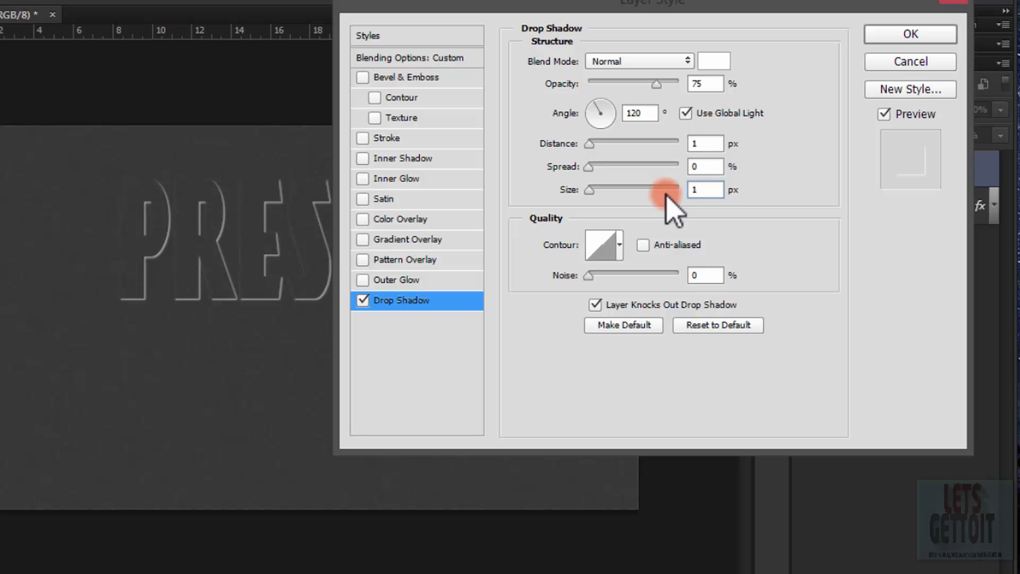
left_click_drag(642, 8, 676, 44)
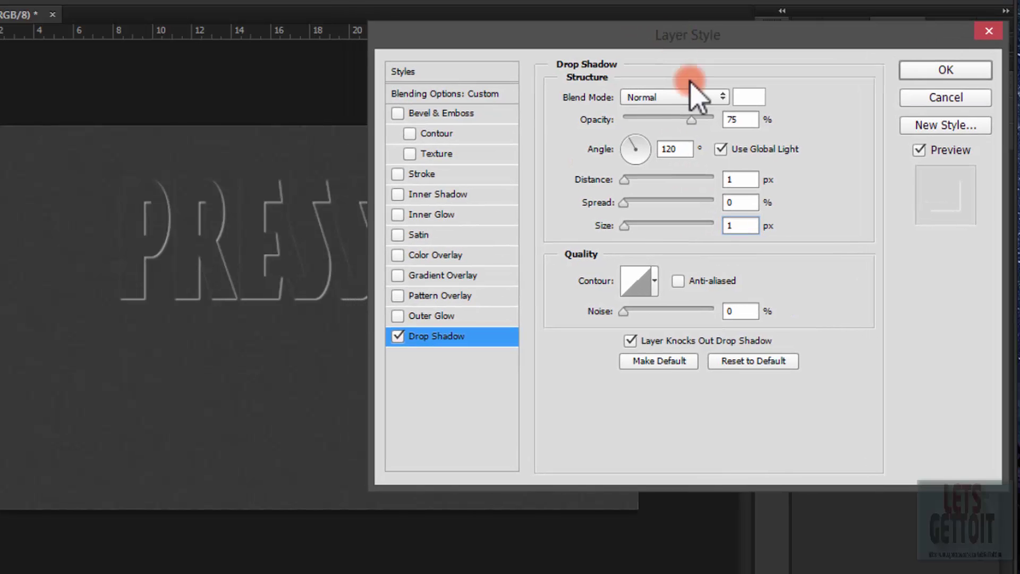
left_click_drag(751, 119, 716, 127)
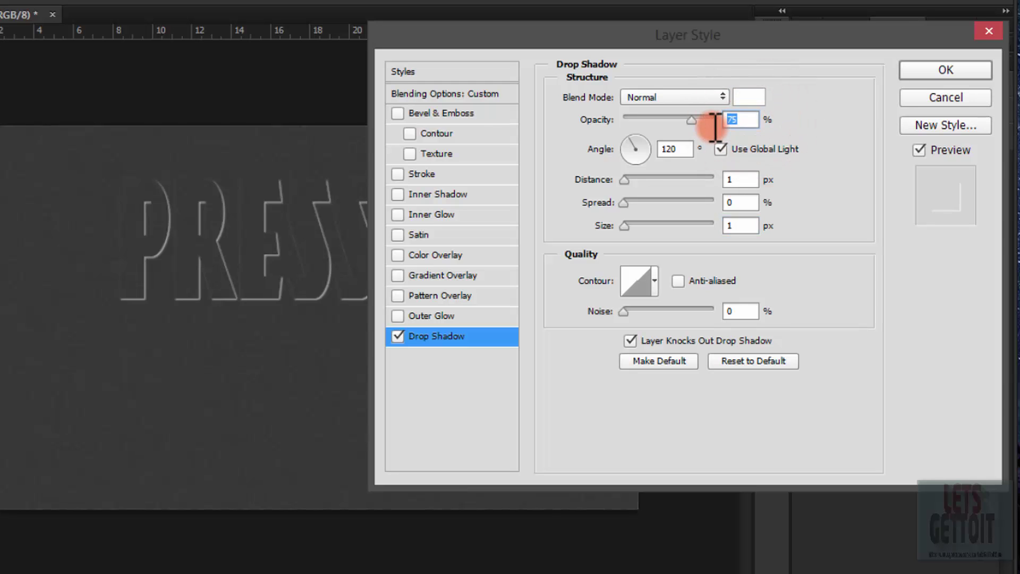
type("36")
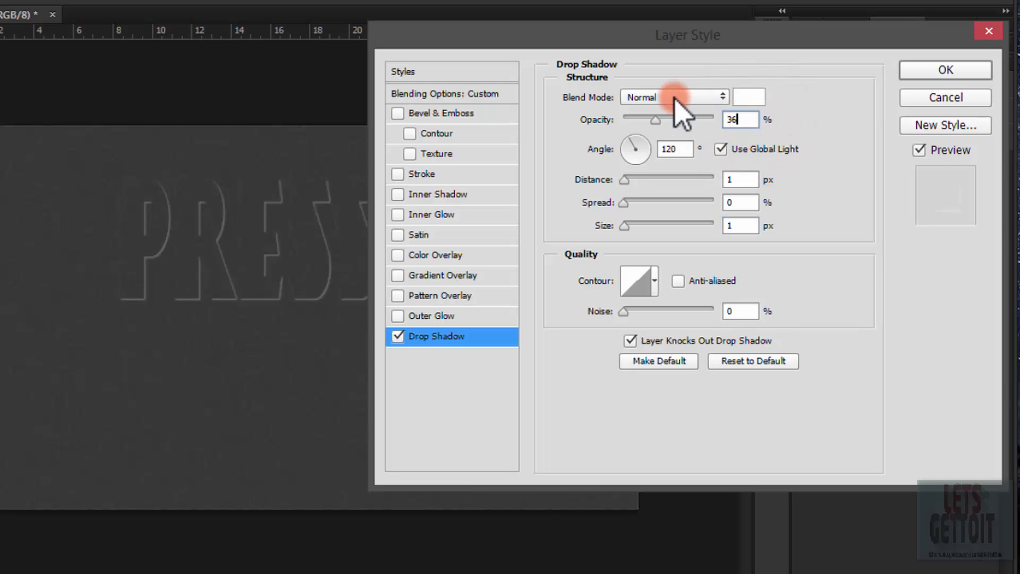
Add a black inner shadow to the PRESSED text with Color Burn blend mode and 60% opacity
left_click_drag(674, 35, 758, 67)
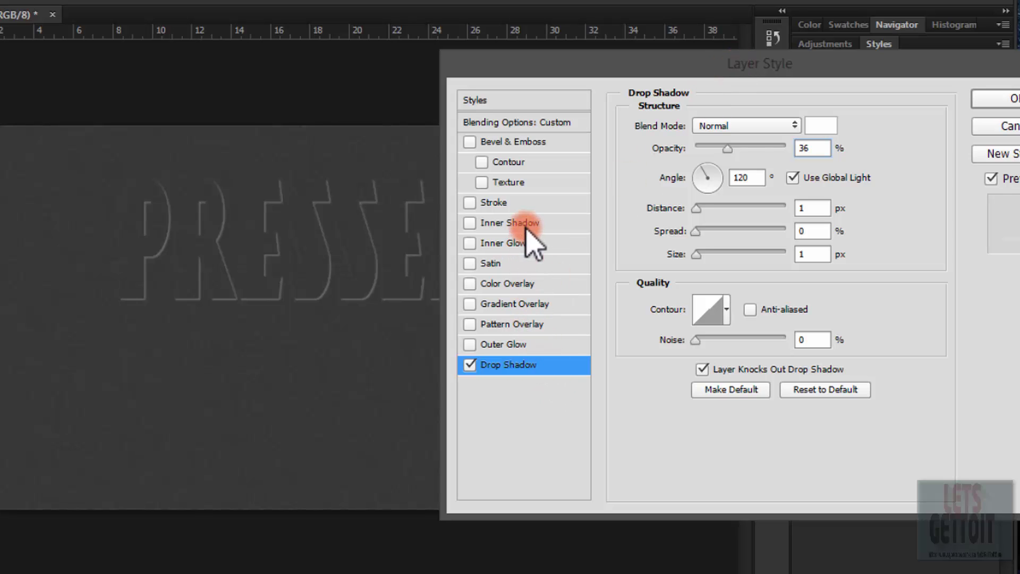
left_click(508, 223)
left_click_drag(750, 128, 734, 197)
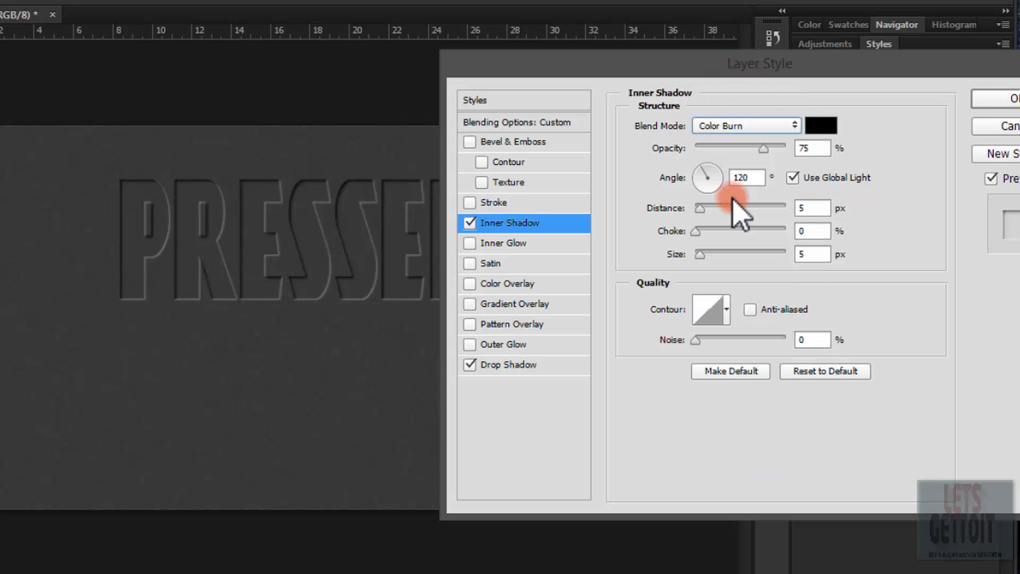
left_click(807, 127)
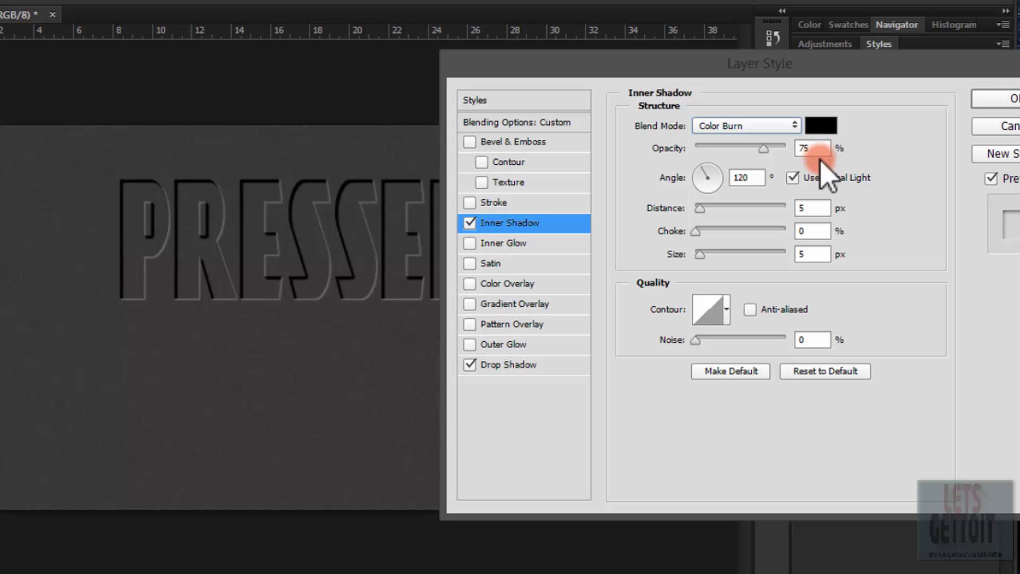
left_click(813, 149)
type("60")
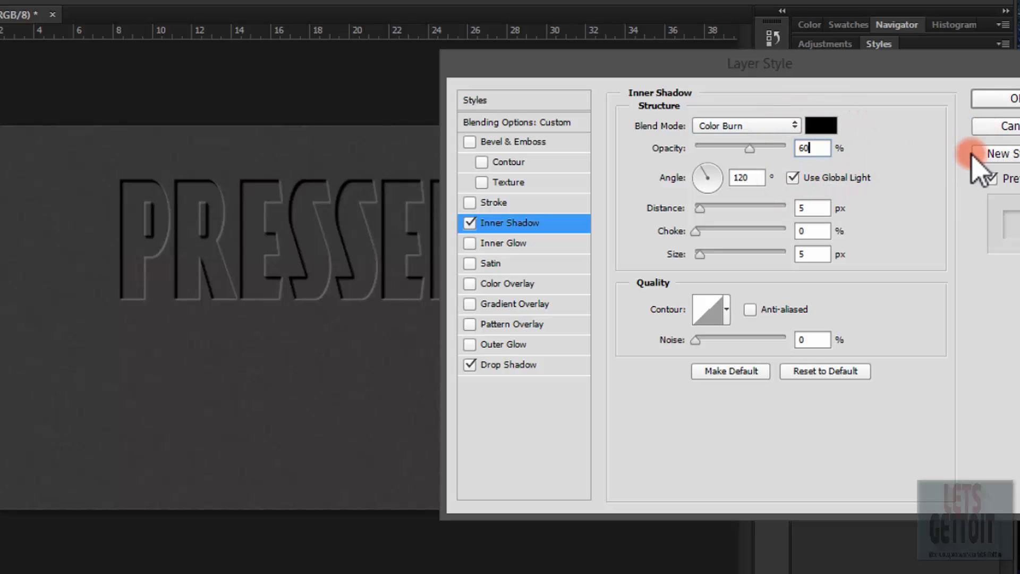
Set the inner shadow's distance to 4 px and its size to 8 px
left_click_drag(761, 74, 695, 74)
double_click(711, 212)
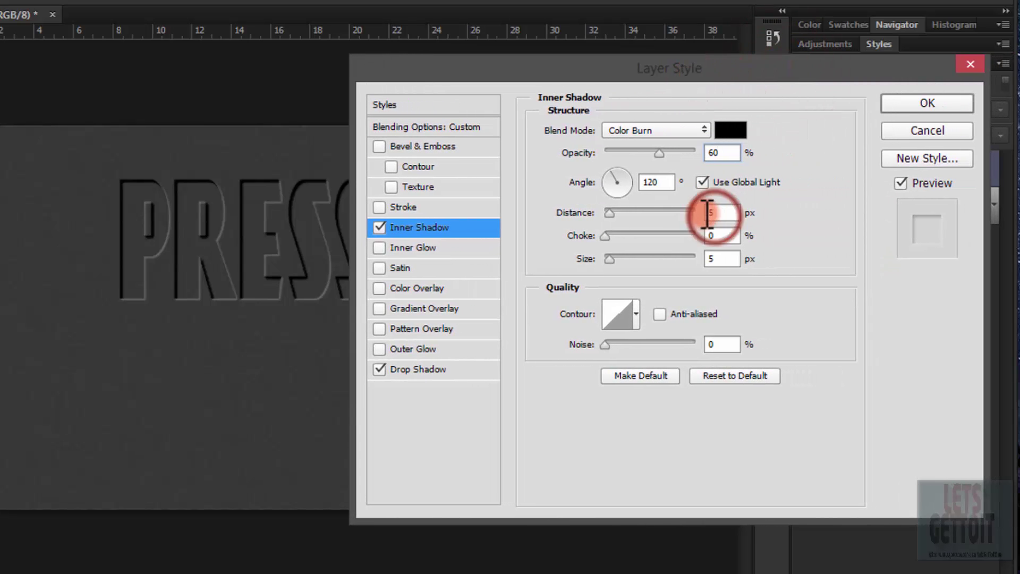
type("4")
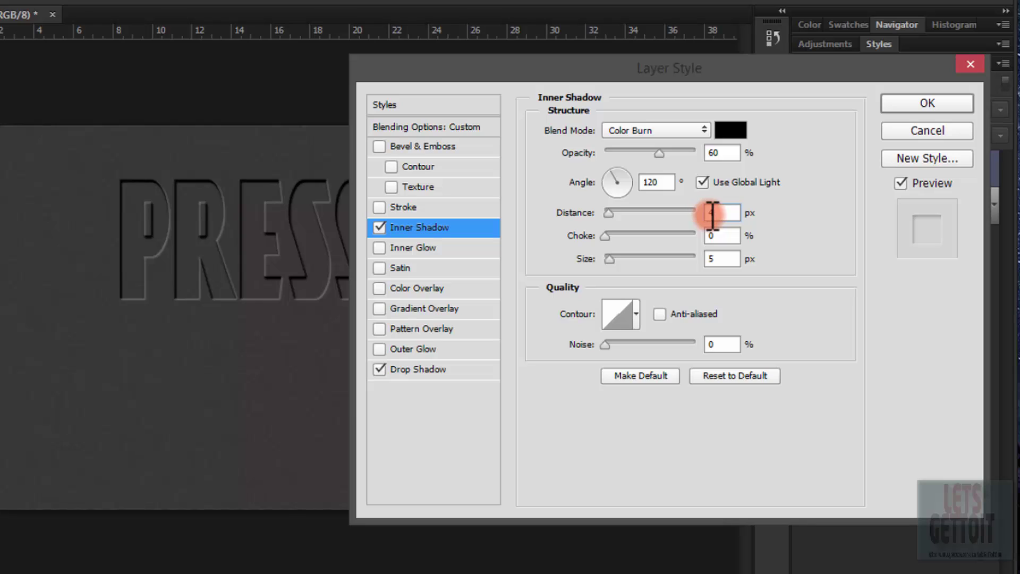
left_click(753, 319)
double_click(711, 258)
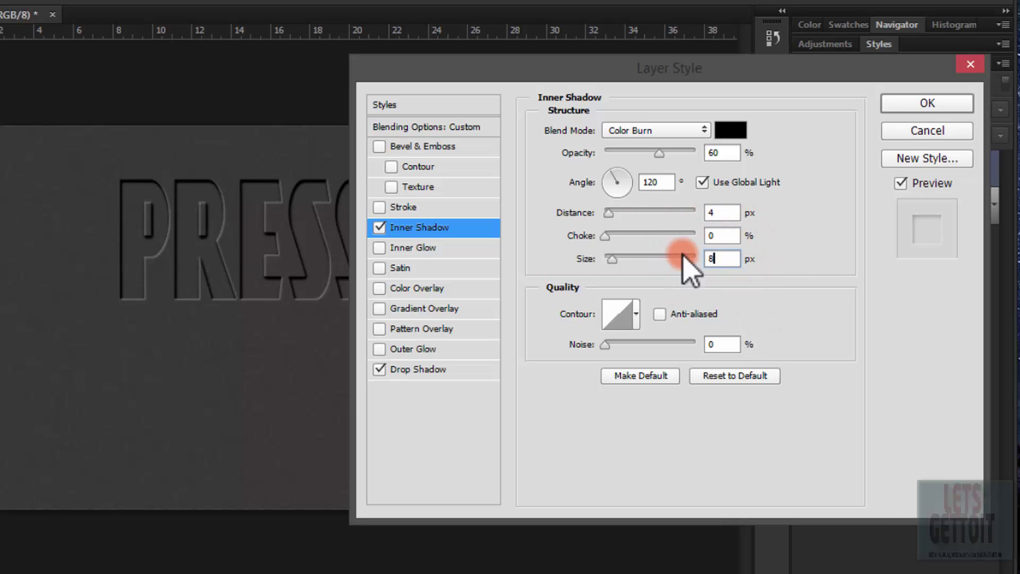
type("8")
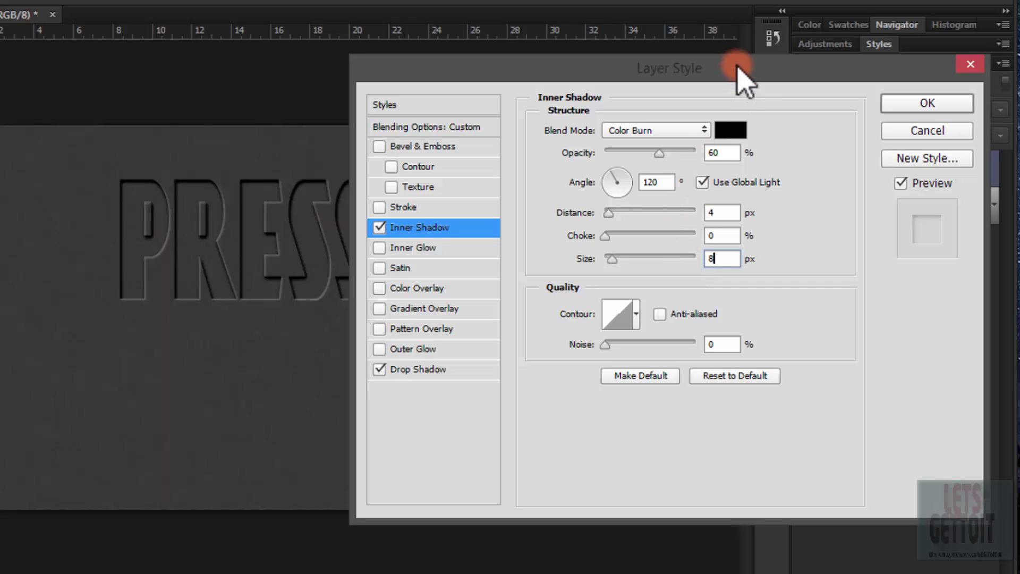
left_click_drag(733, 86, 803, 90)
left_click(736, 152)
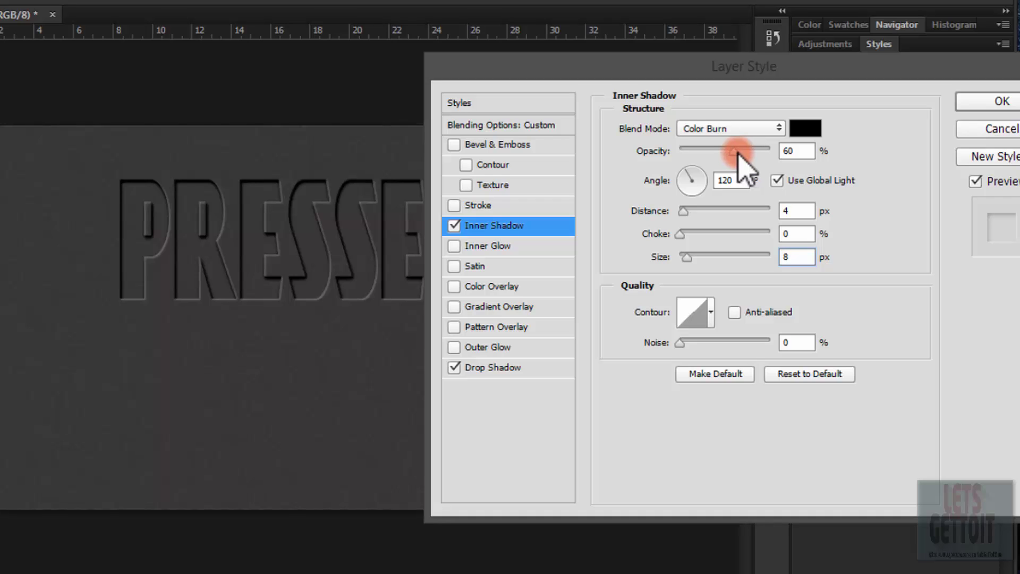
Add an inner glow to the PRESSED text with Linear Burn blend mode and black (000000) as its color
left_click(455, 246)
left_click(487, 247)
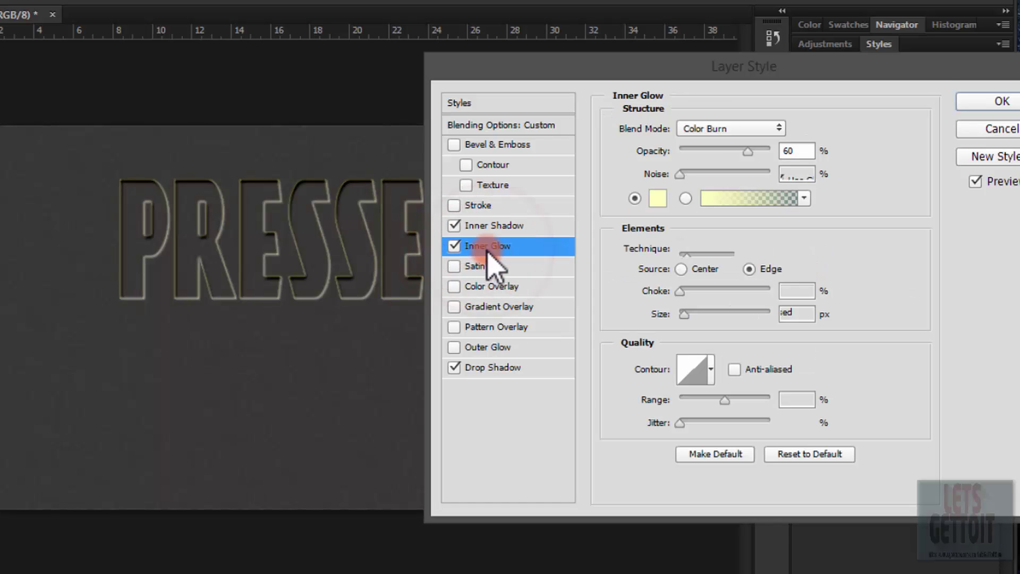
left_click(725, 149)
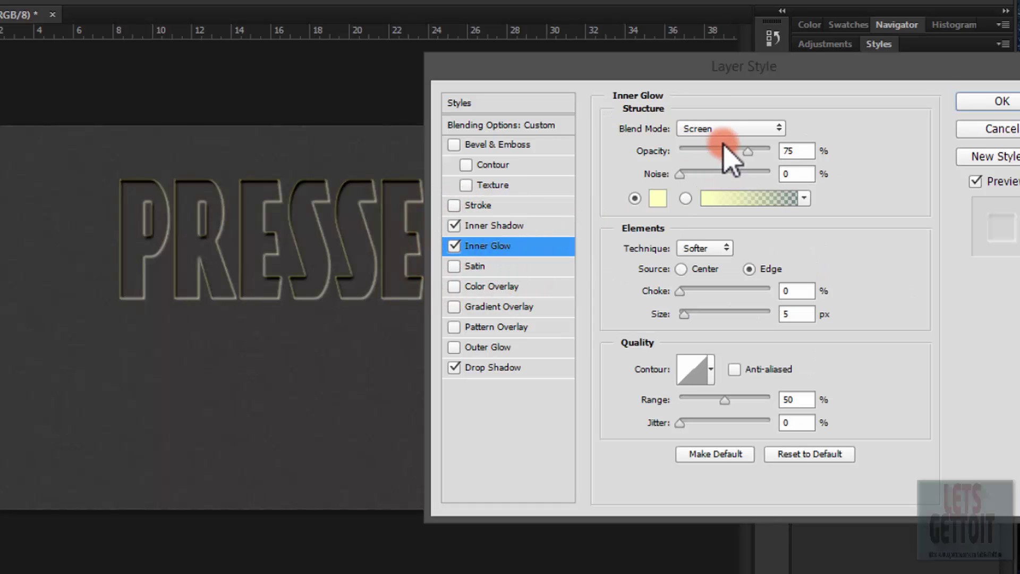
left_click(715, 129)
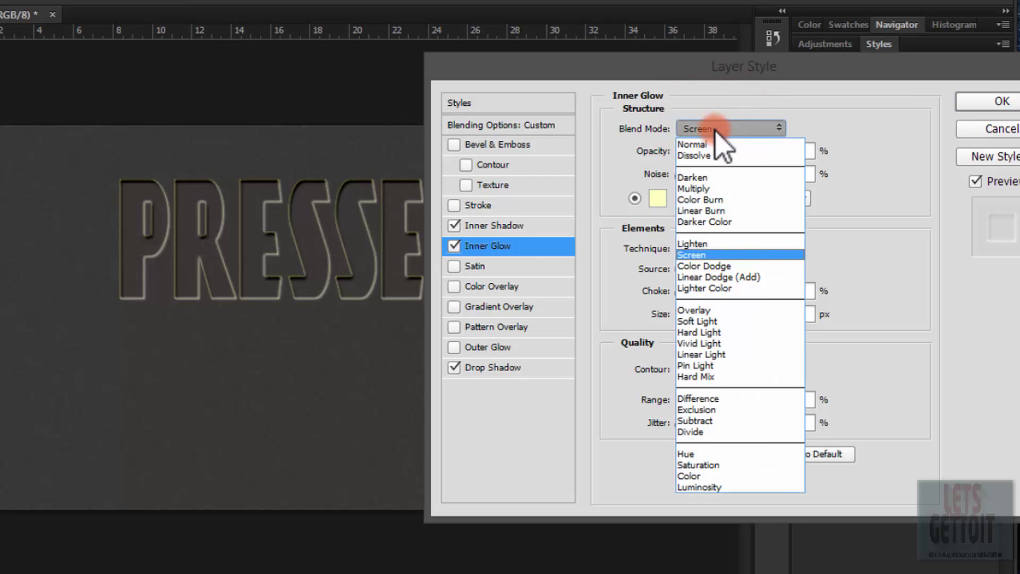
left_click(716, 211)
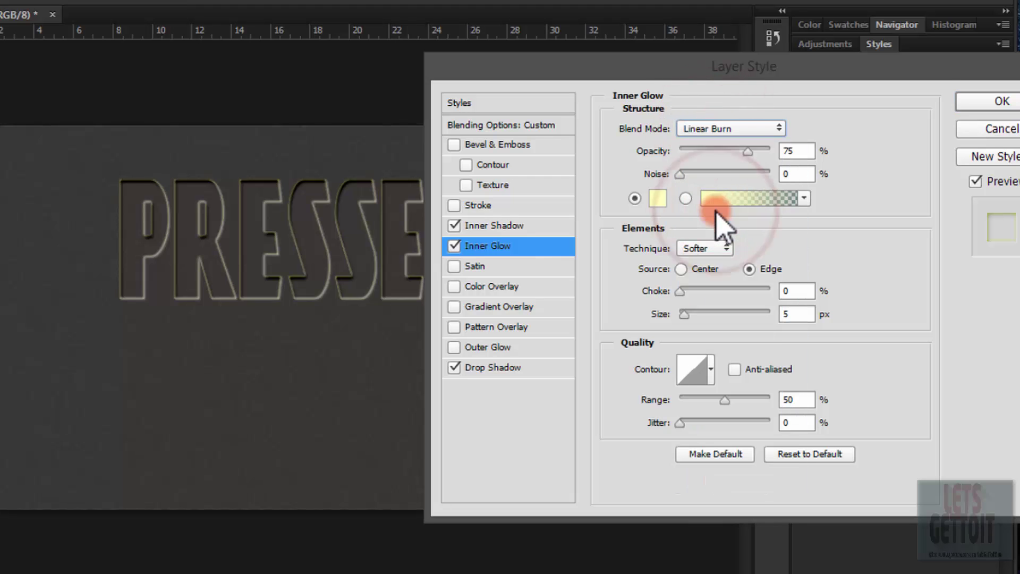
left_click(657, 198)
left_click_drag(582, 150, 450, 347)
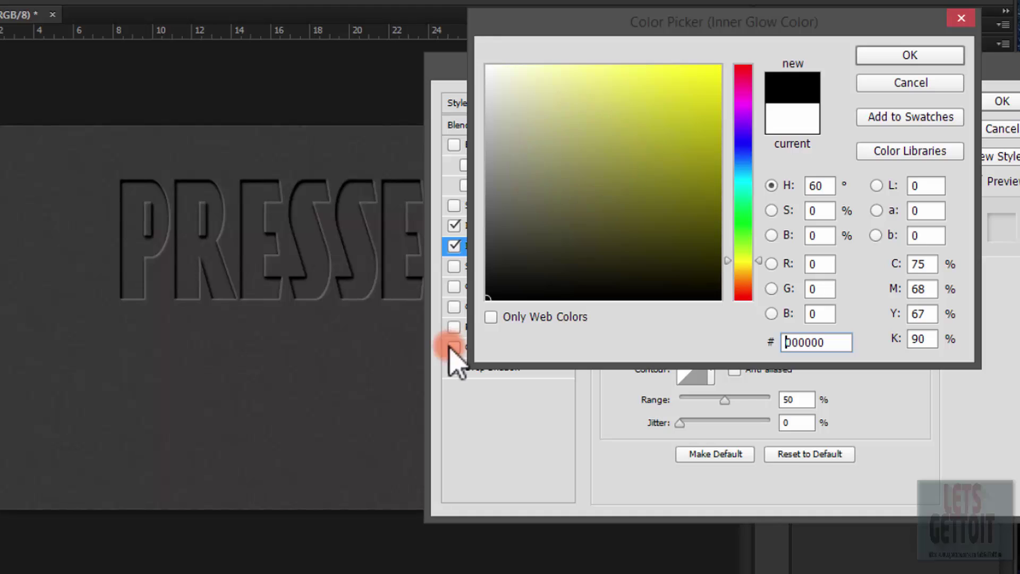
left_click(896, 57)
Set the inner glow's size to 4 px and lower its opacity to 10%
left_click(810, 301)
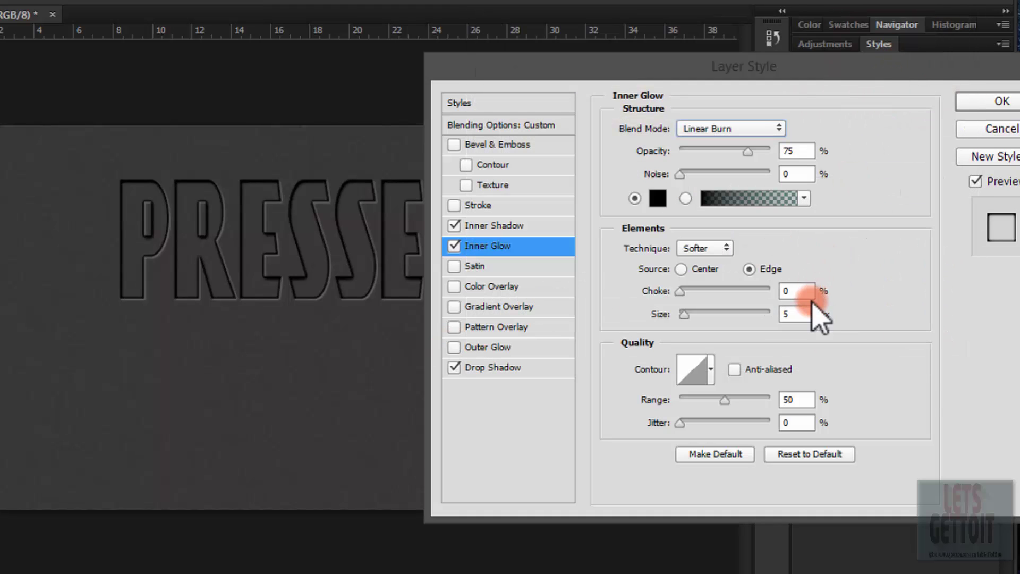
left_click(810, 318)
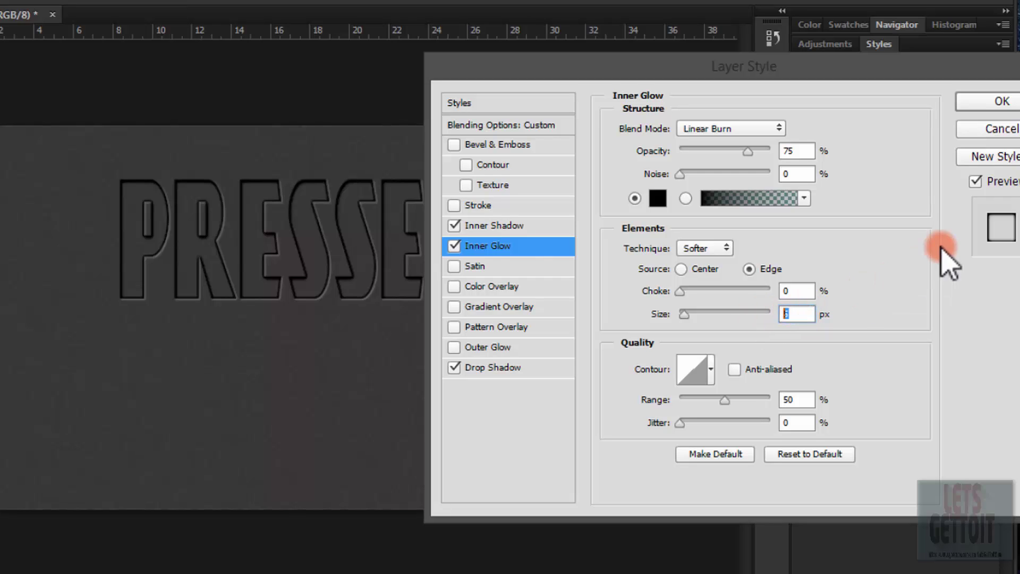
type("4")
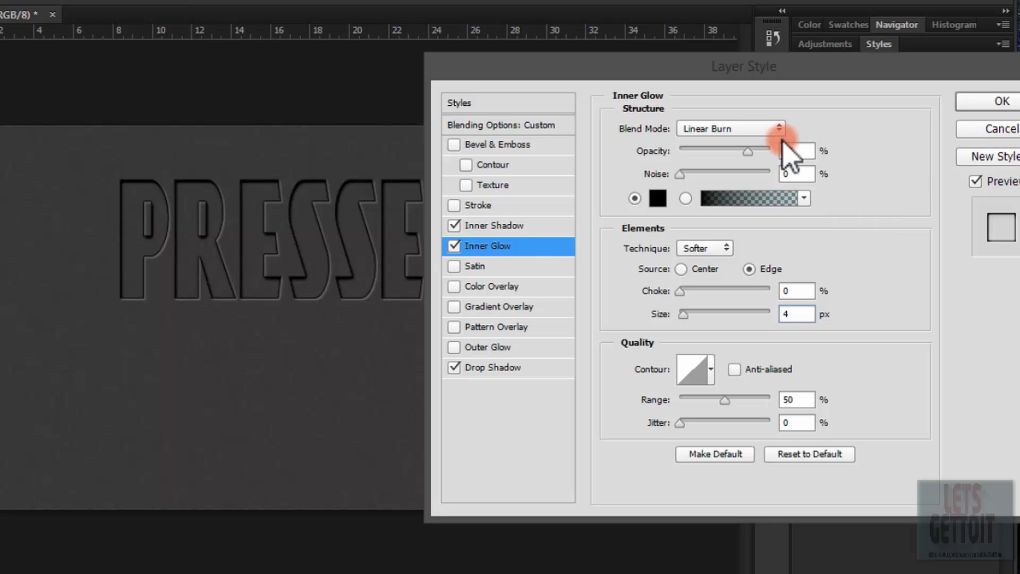
left_click_drag(748, 153, 720, 154)
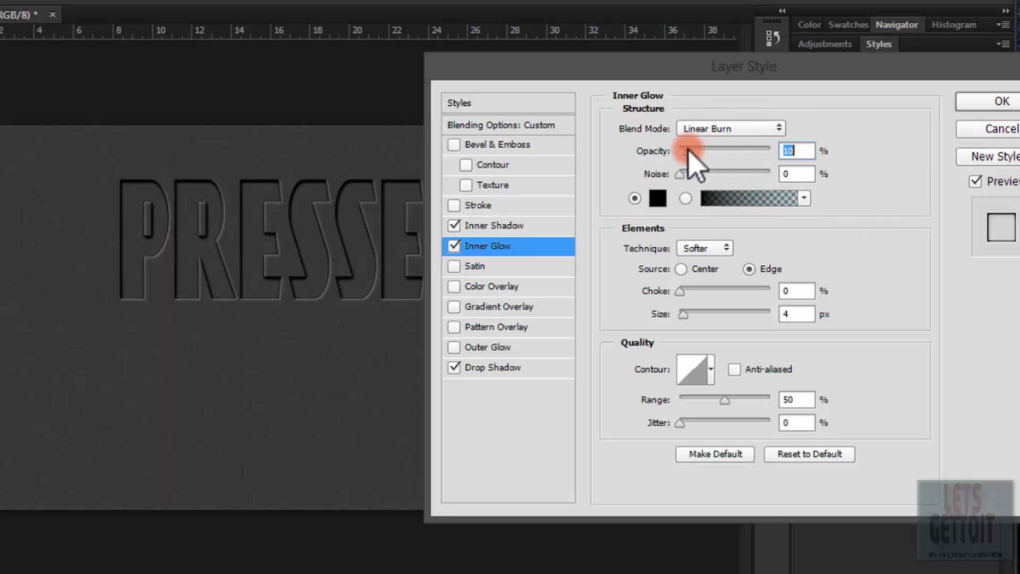
left_click(811, 165)
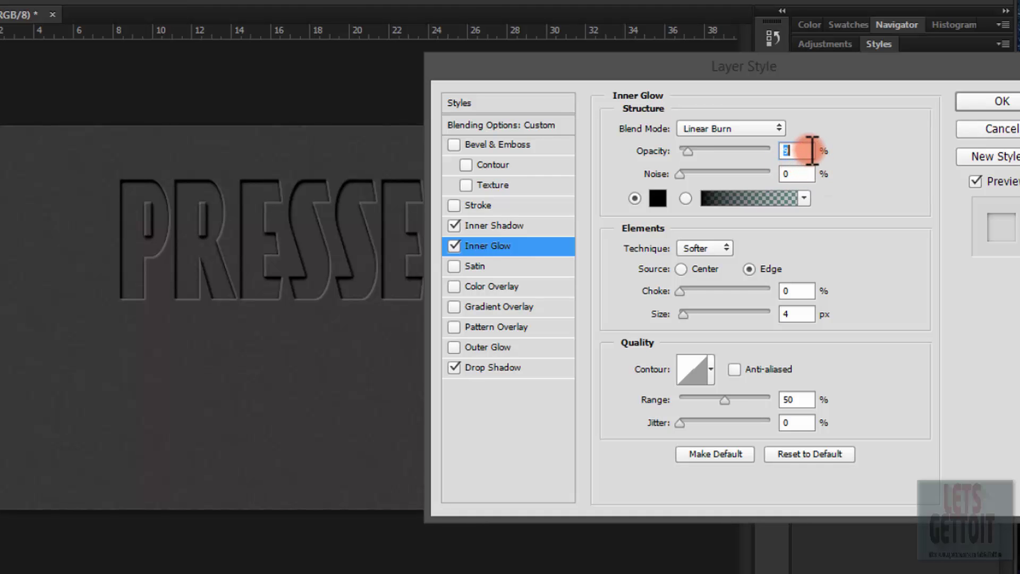
Add a color overlay to the PRESSED text using the dark grey 3a3735 sampled from the background
left_click_drag(810, 66, 714, 95)
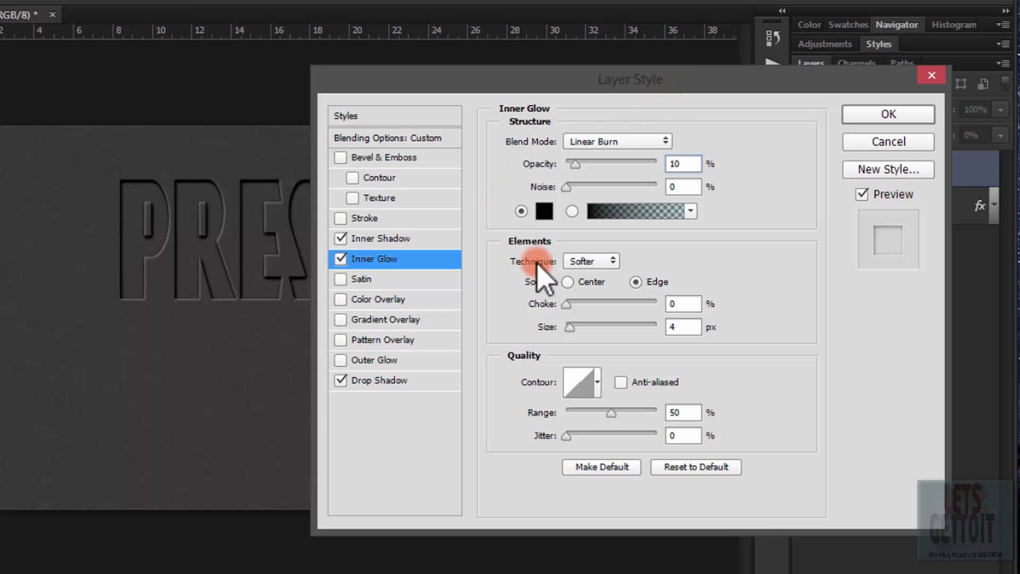
left_click(394, 300)
left_click(374, 301)
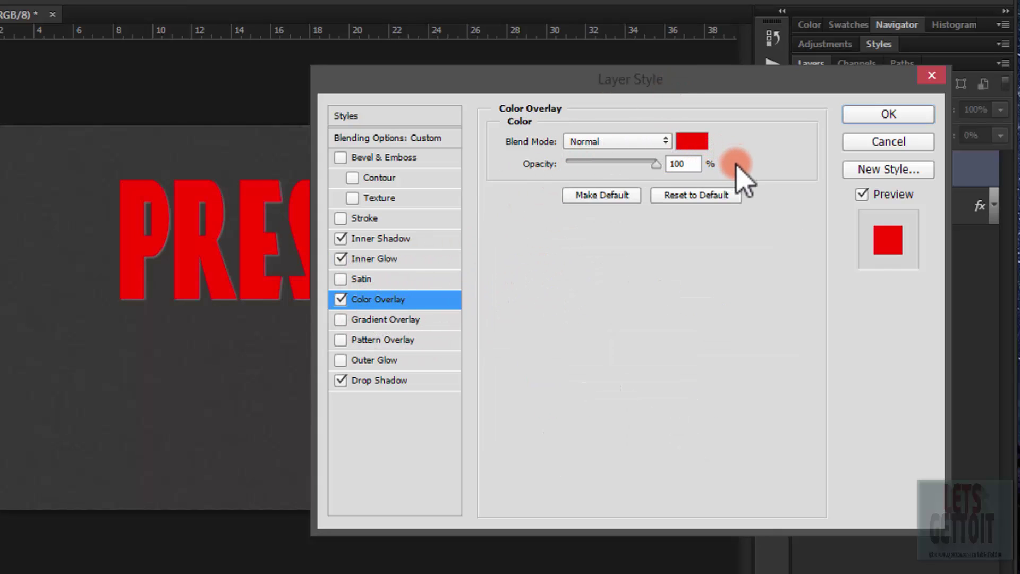
left_click(690, 142)
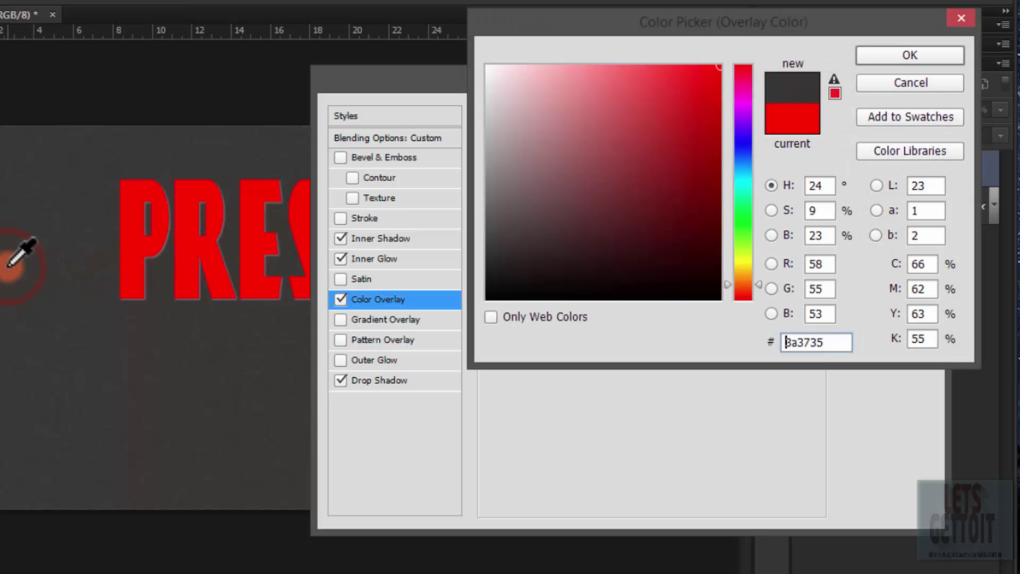
left_click(10, 265)
left_click(908, 57)
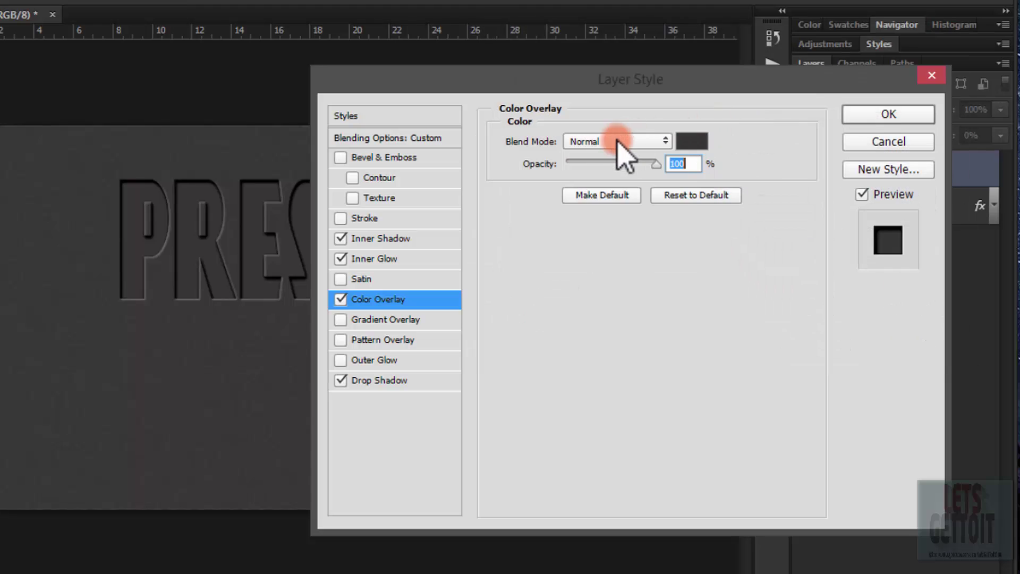
Set the color overlay's blend mode to Linear Burn and lower its opacity to 16%
left_click(623, 140)
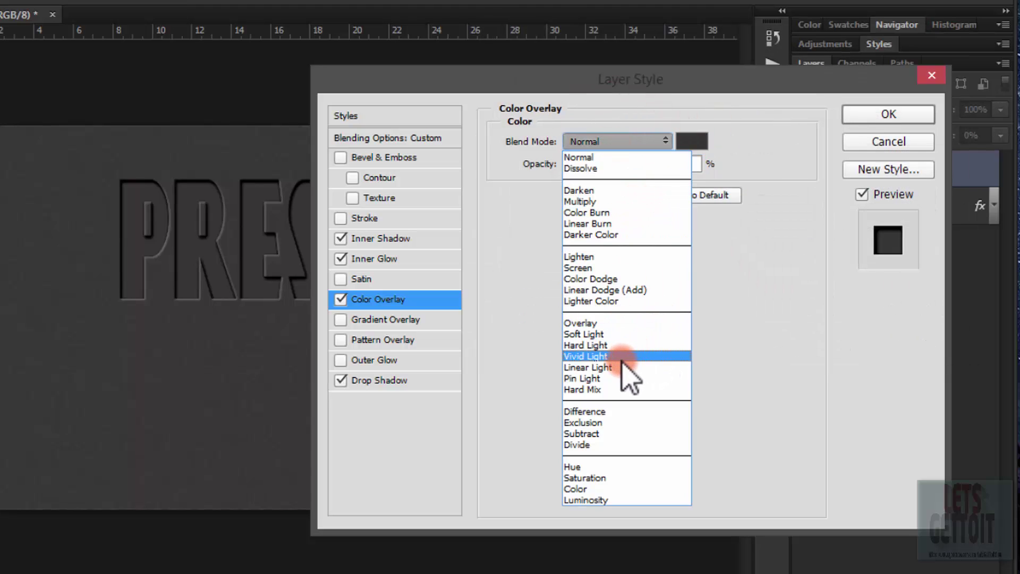
left_click(614, 225)
left_click_drag(653, 168, 580, 176)
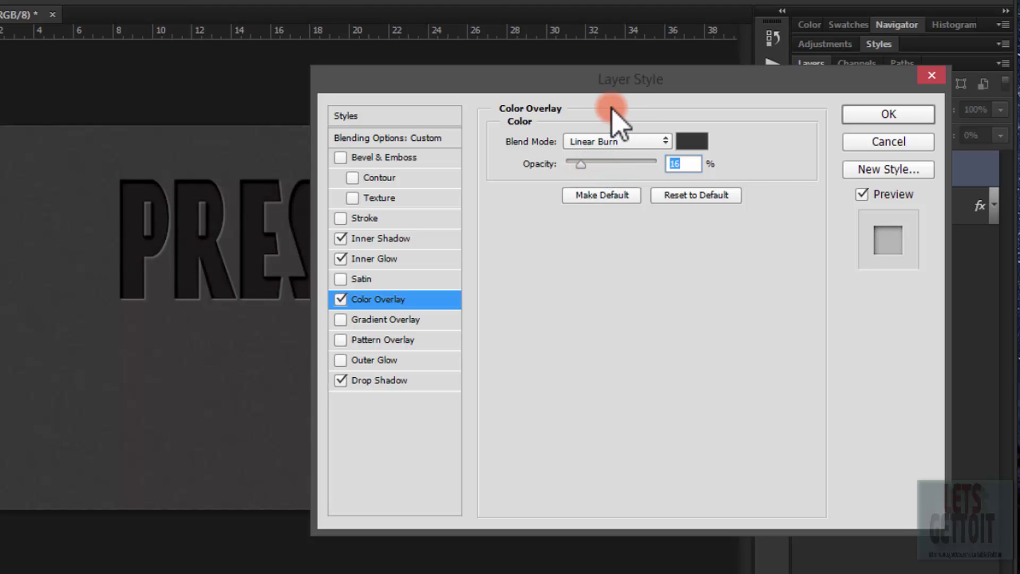
left_click_drag(600, 81, 806, 40)
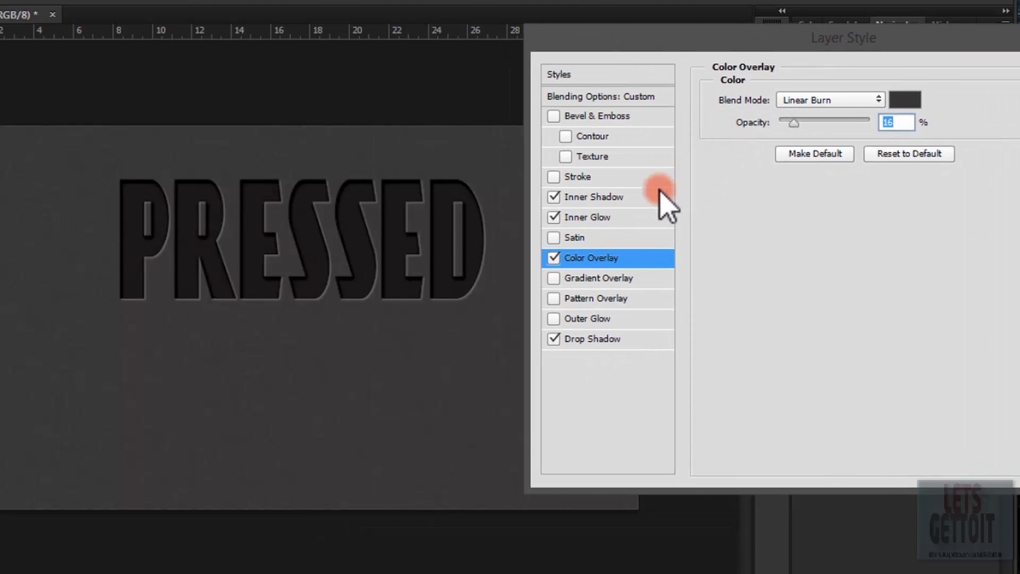
Add a pattern overlay of grungy navy-and-beige diagonal stripes to the PRESSED text, scaled to 12% with Soft Light blend mode
left_click(575, 300)
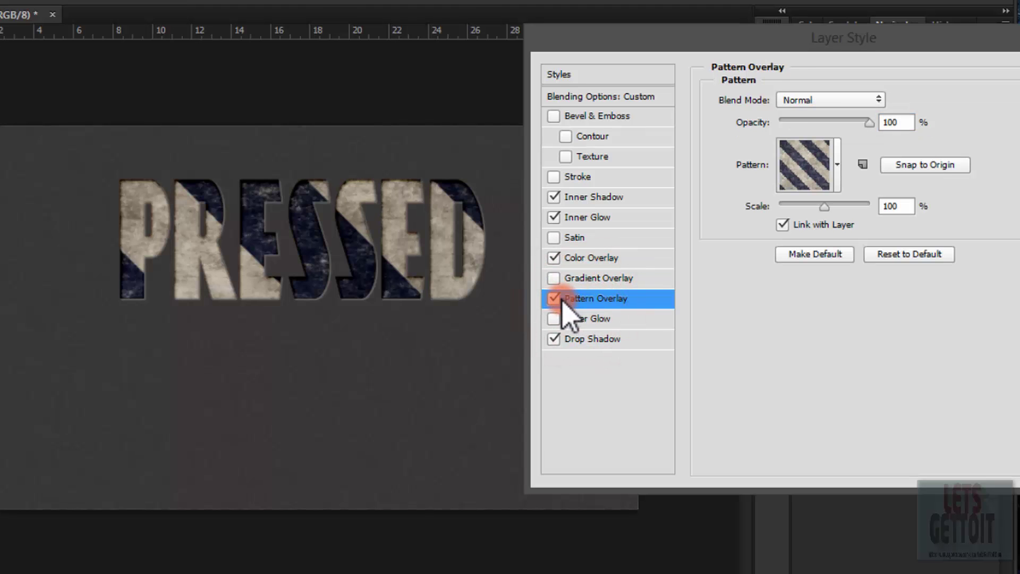
left_click(837, 165)
left_click(722, 235)
left_click(922, 393)
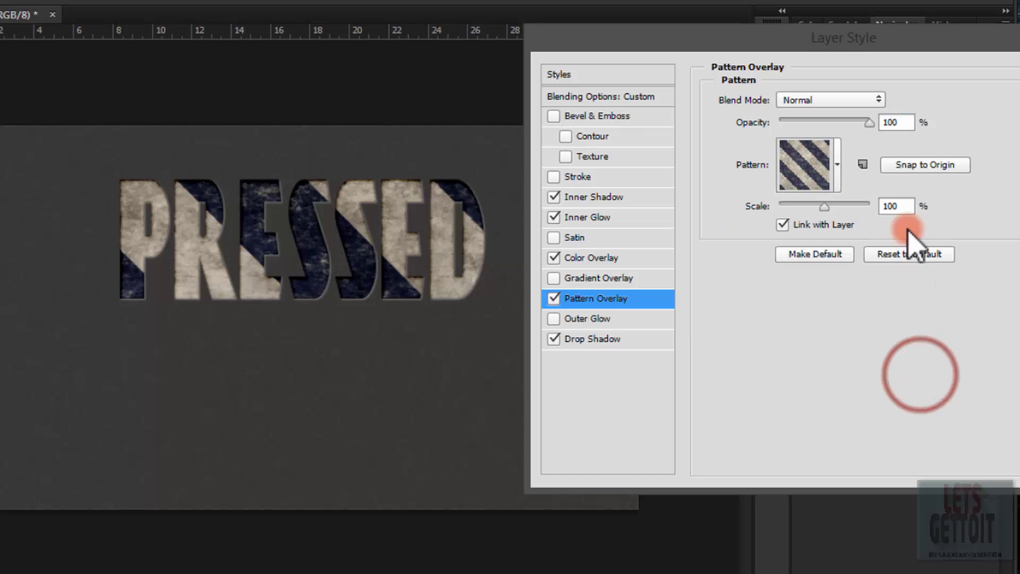
double_click(889, 206)
type("10")
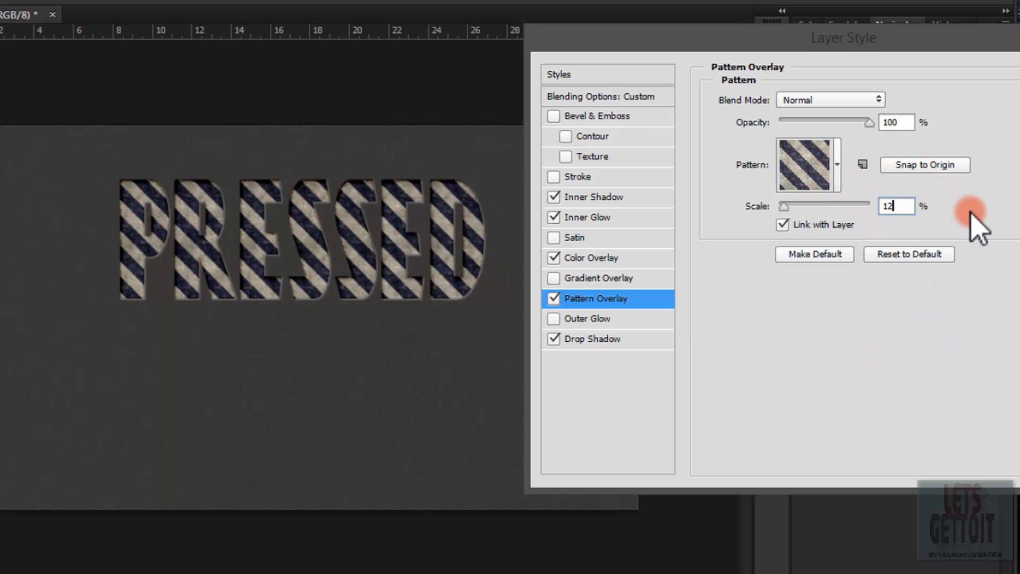
left_click(853, 100)
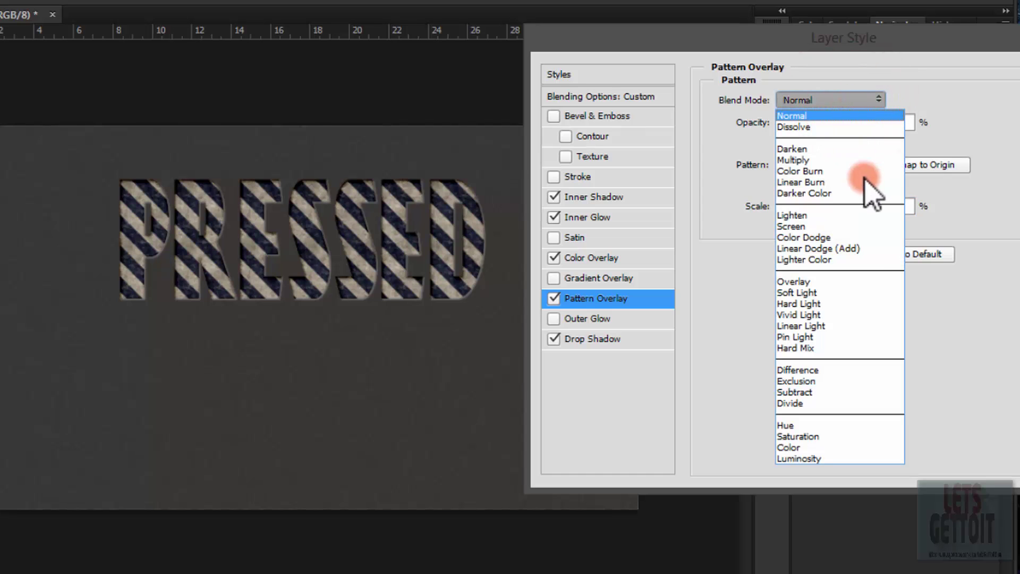
left_click(844, 293)
Add a black-to-white gradient overlay with Overlay blend mode and 10% opacity to the PRESSED text, and apply the layer styles
left_click(557, 279)
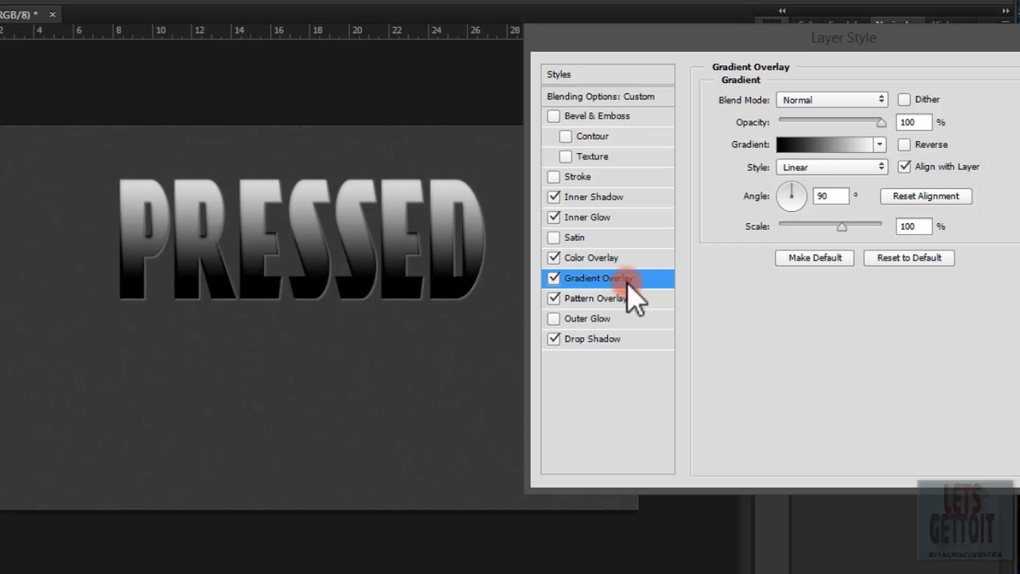
left_click(834, 100)
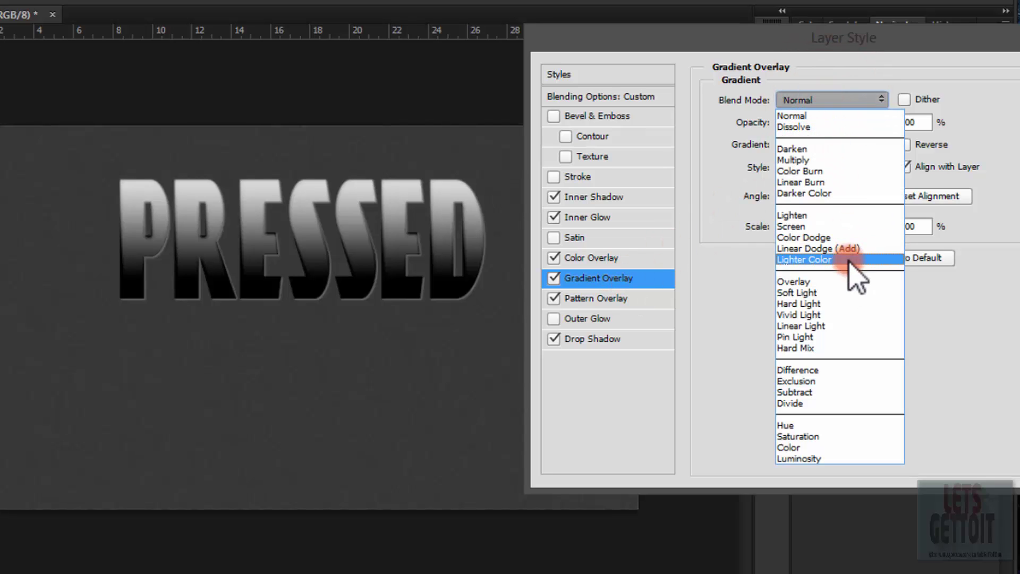
left_click(789, 282)
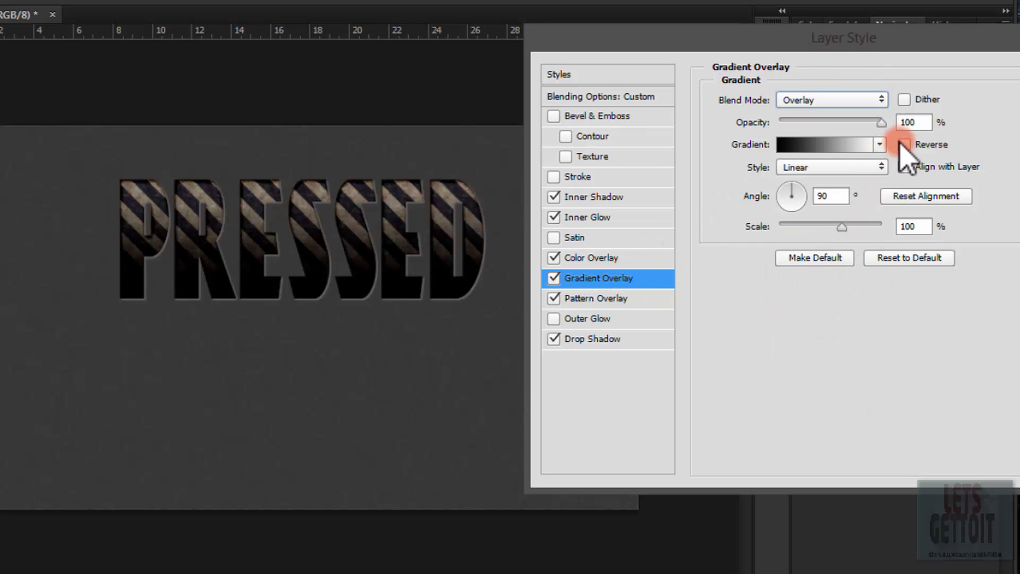
left_click_drag(880, 124, 795, 124)
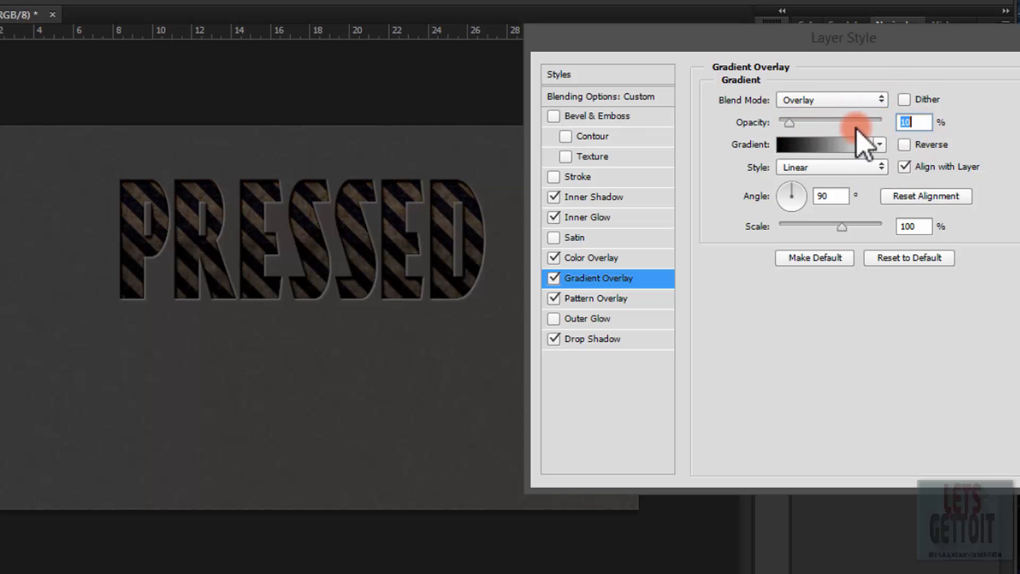
left_click_drag(871, 33, 581, 53)
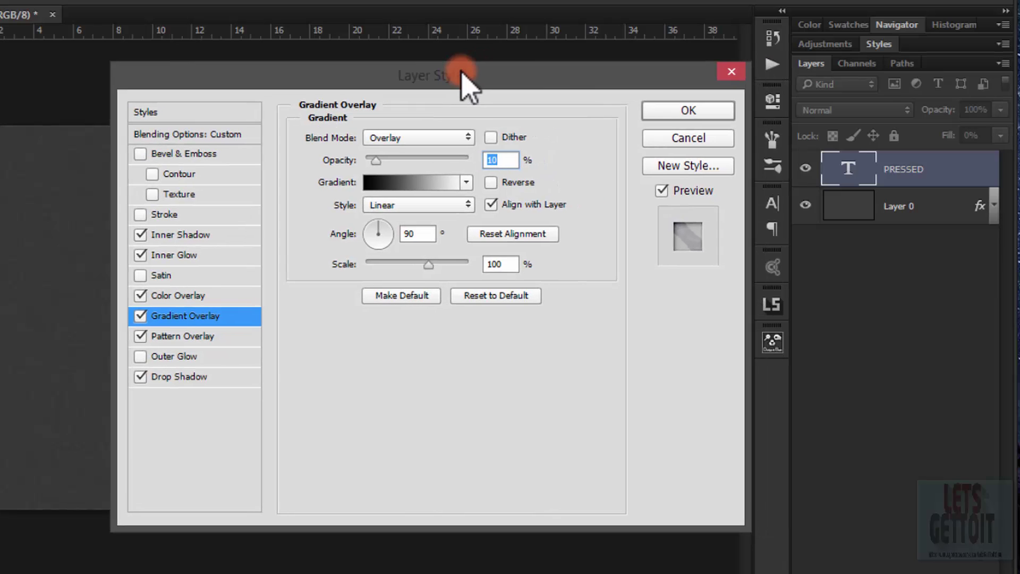
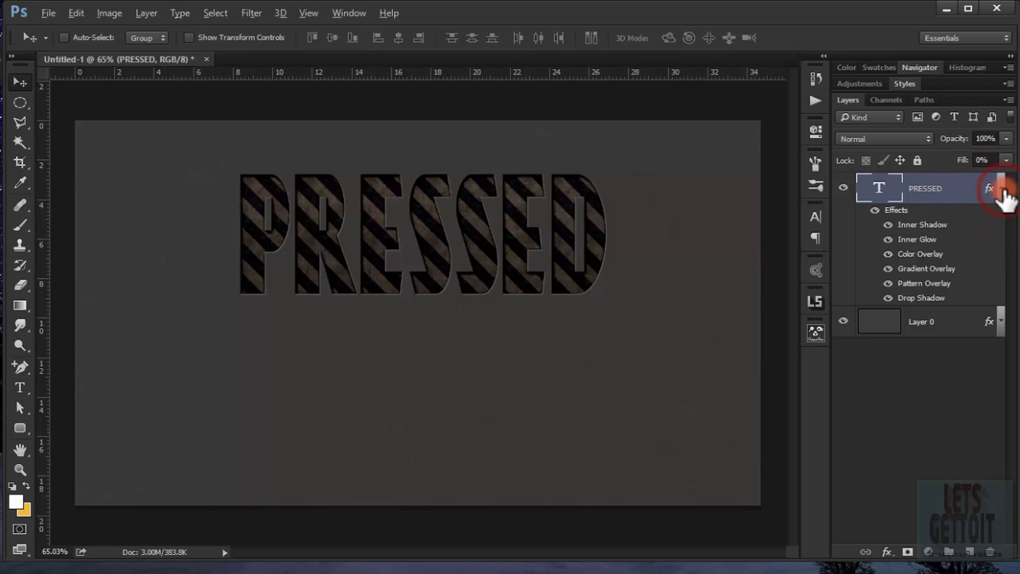
left_click(1002, 189)
Add a new text layer reading EMBOSSED in white DayPosterBlack at 102.82 pt and place it centered below PRESSED
left_click(21, 387)
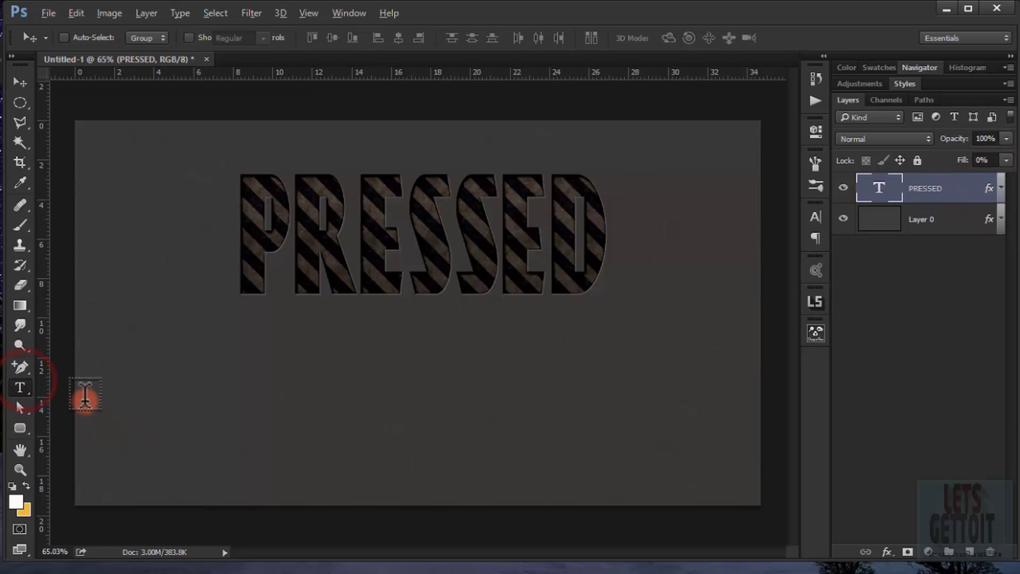
left_click(271, 399)
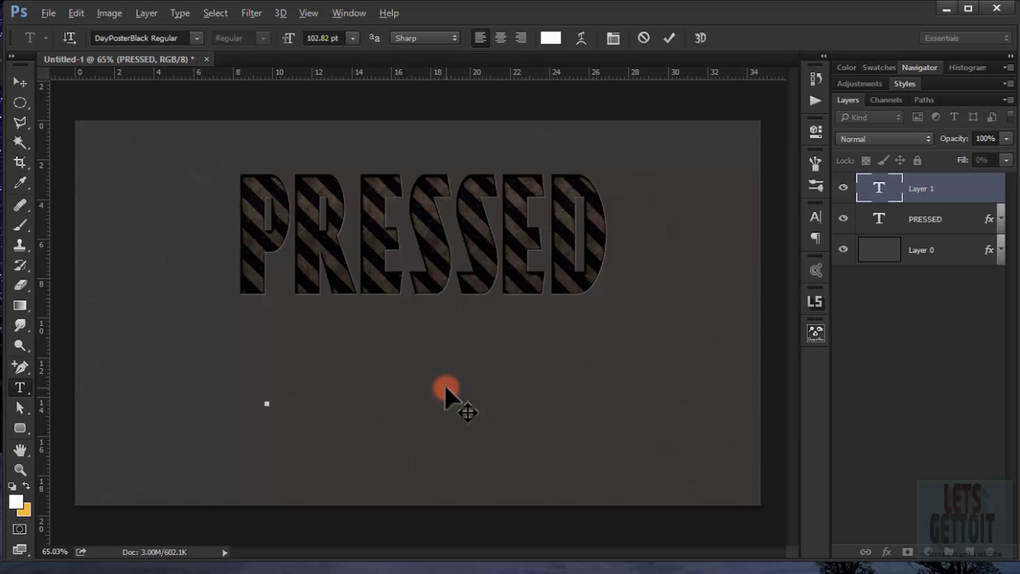
type("E")
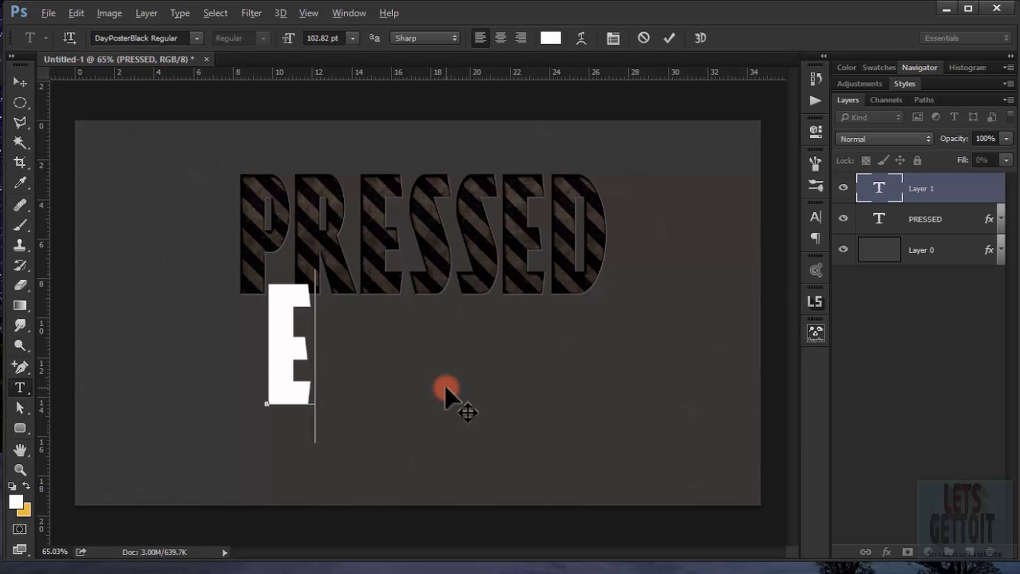
type("MBO")
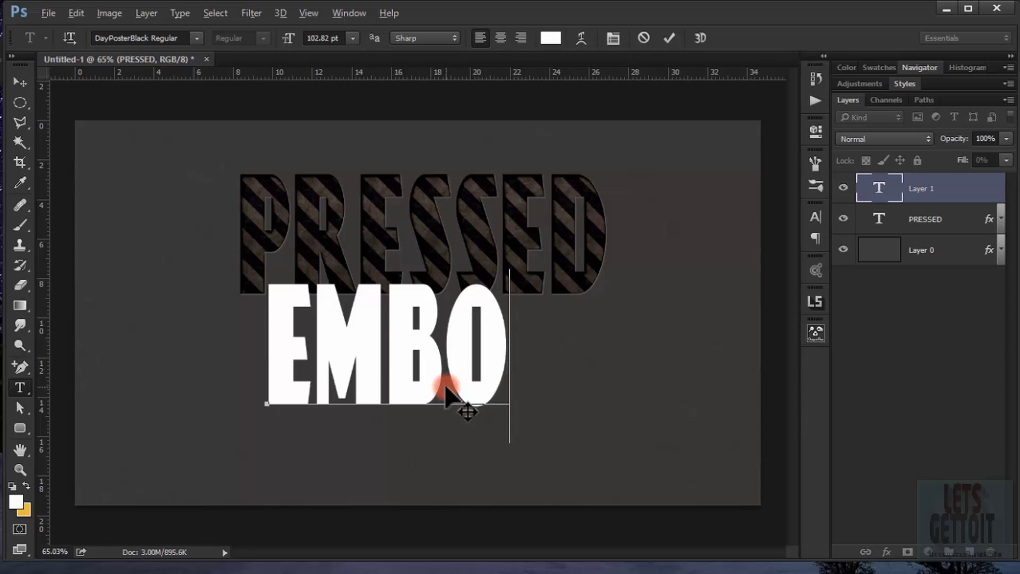
type("SSDED")
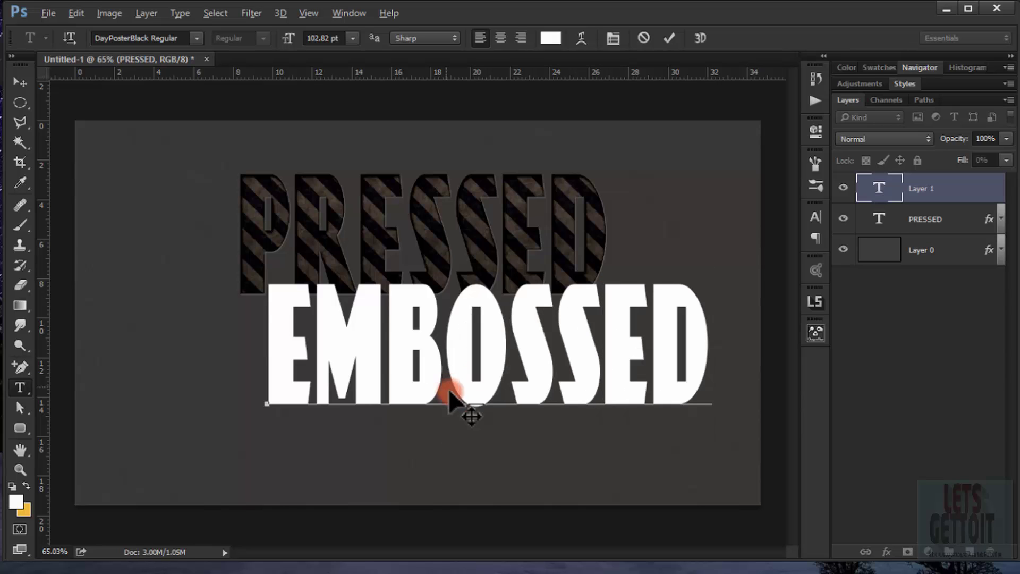
left_click_drag(449, 396, 431, 202)
left_click(19, 79)
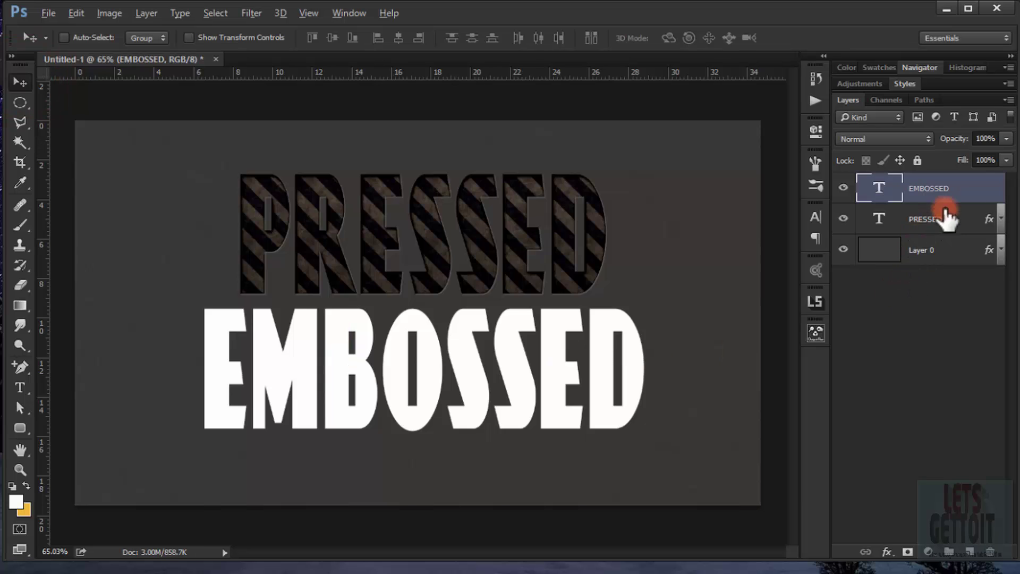
Lower the EMBOSSED layer's fill to 0% and open its layer styles
left_click_drag(962, 162, 930, 159)
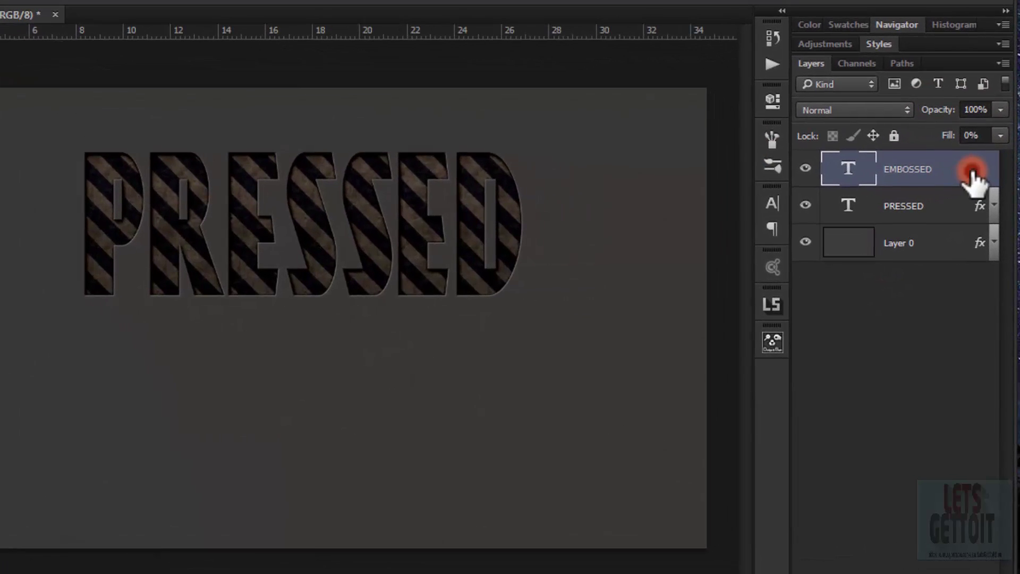
double_click(971, 171)
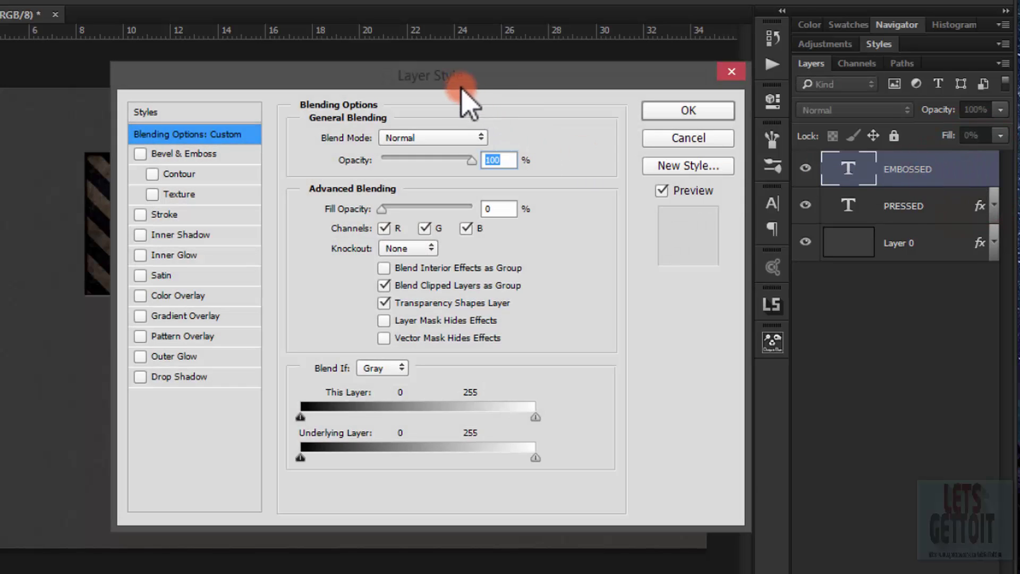
left_click_drag(457, 77, 725, 26)
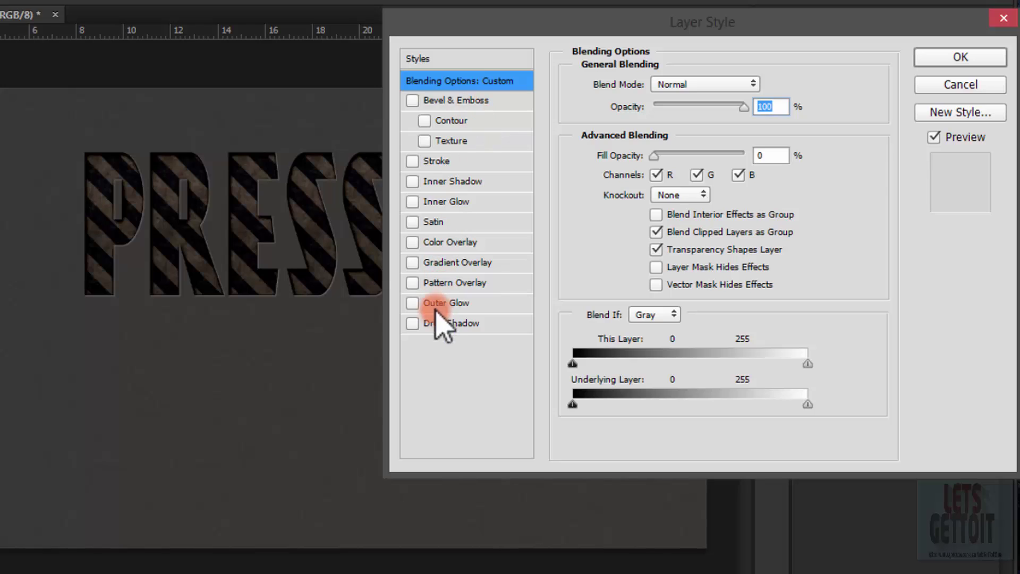
Add a black Multiply drop shadow to the EMBOSSED text with 45% opacity and 2 px distance
left_click(445, 330)
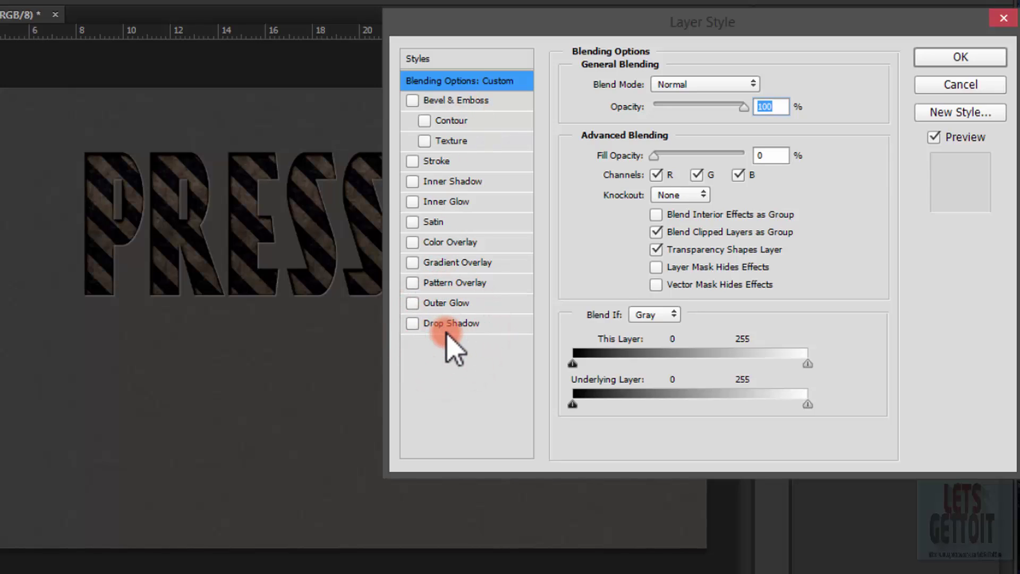
left_click(445, 325)
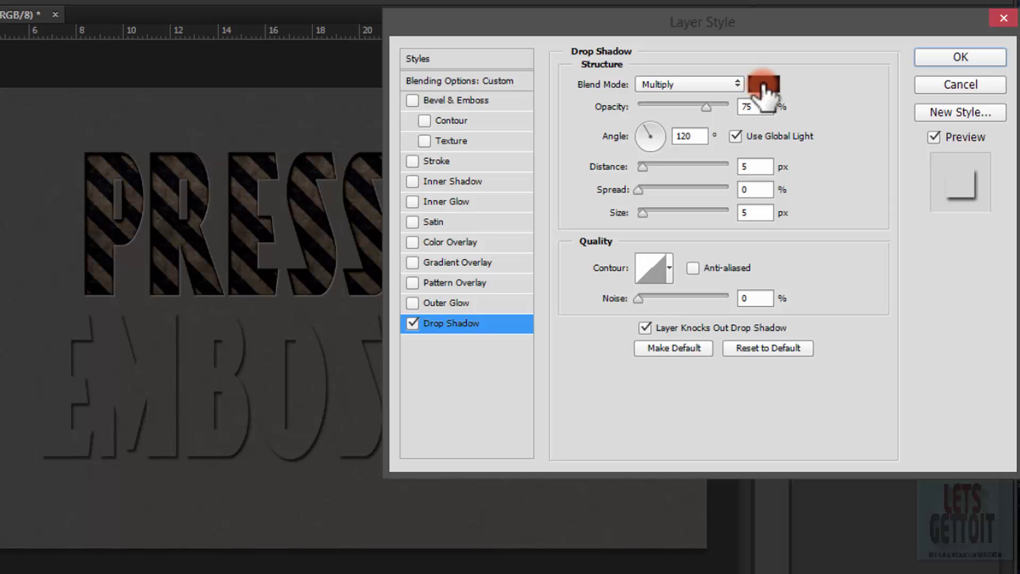
double_click(746, 107)
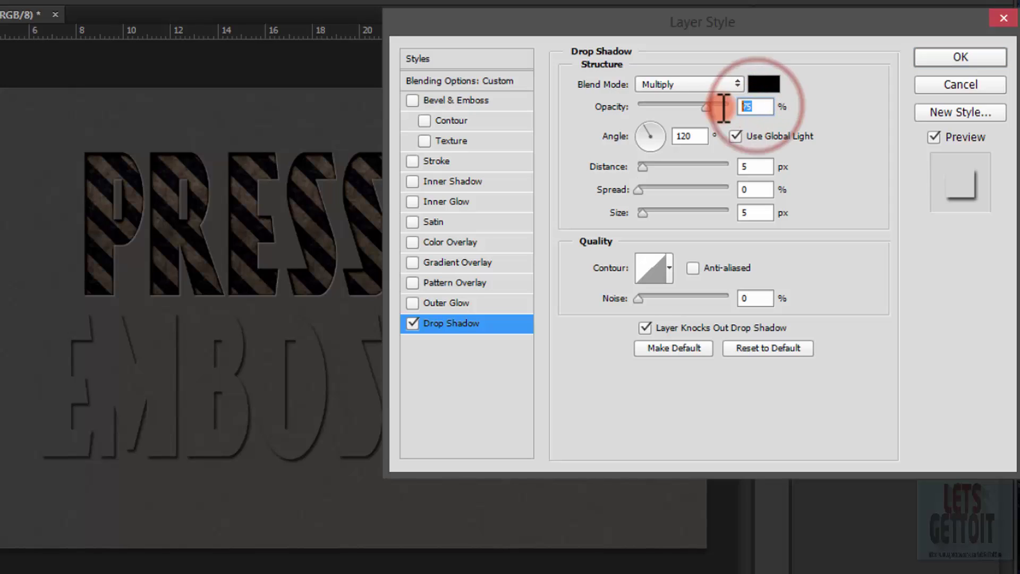
type("45")
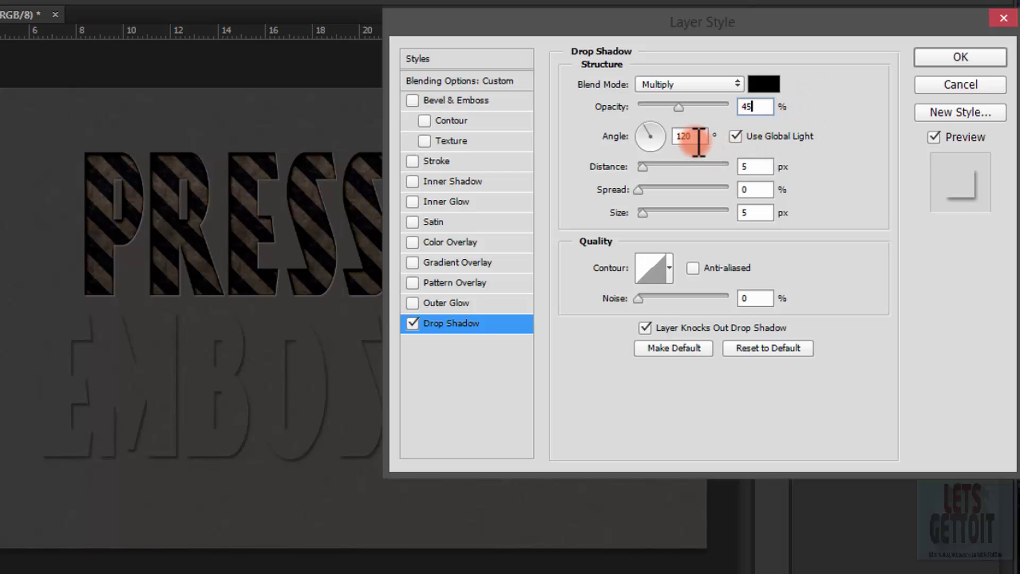
double_click(744, 166)
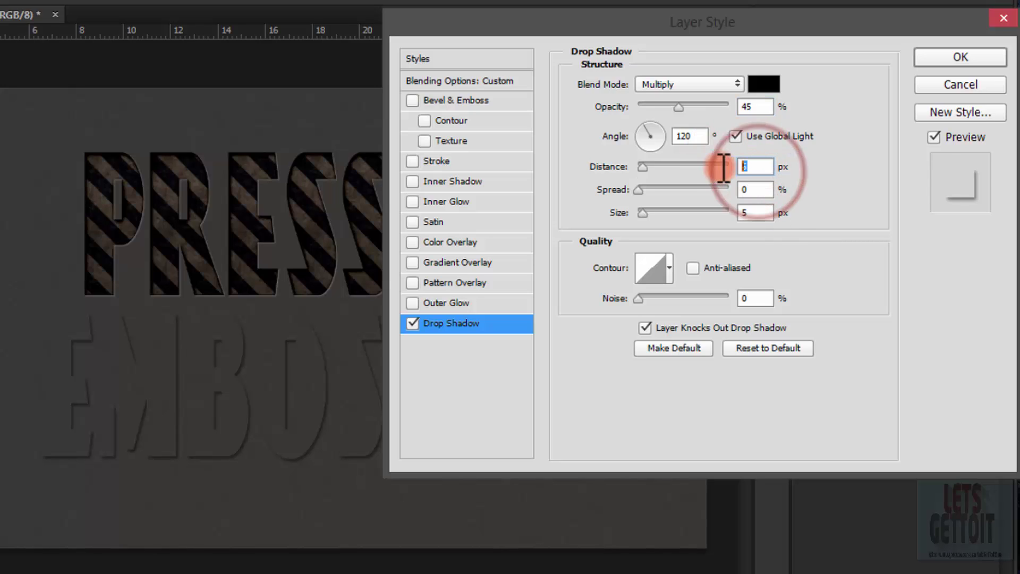
type("2")
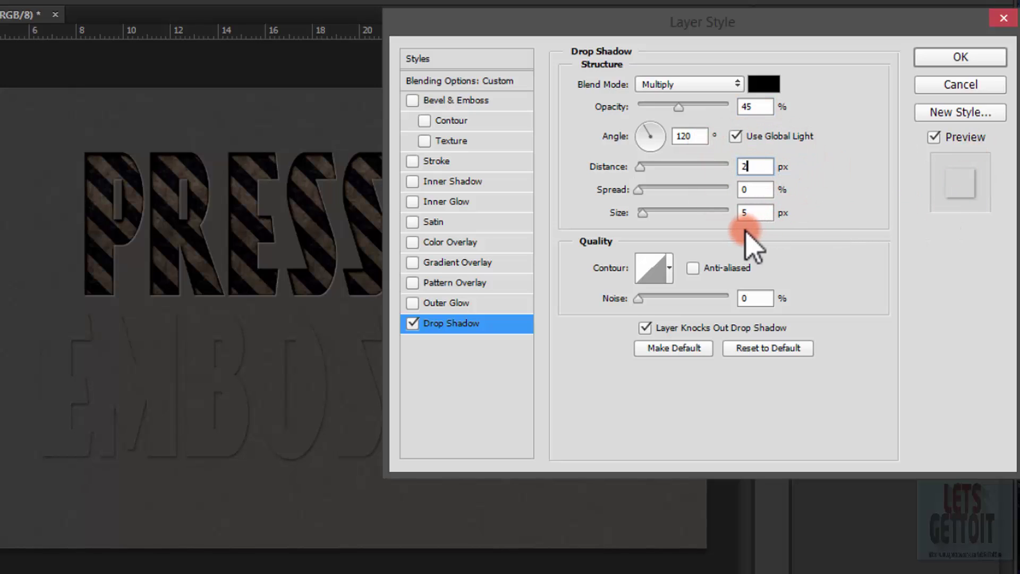
left_click(751, 216)
double_click(751, 215)
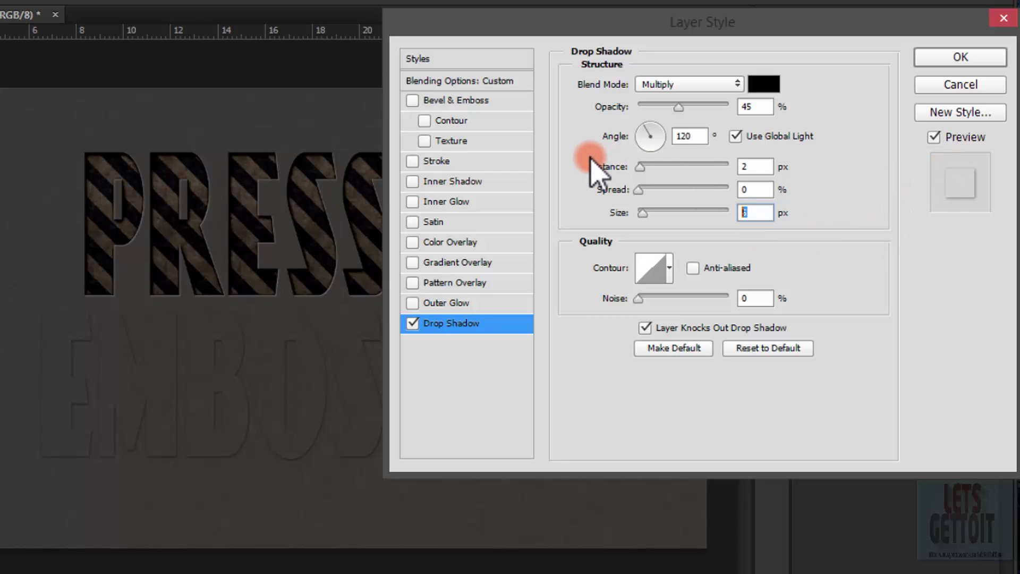
Add Bevel & Emboss to the EMBOSSED text, keeping the Inner Bevel style
left_click(443, 101)
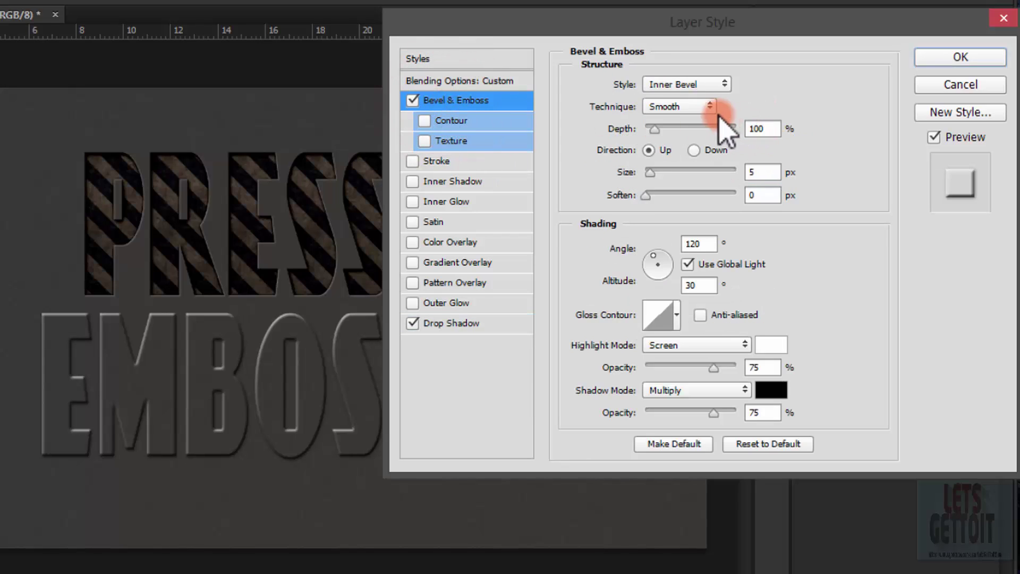
left_click(690, 85)
left_click(688, 86)
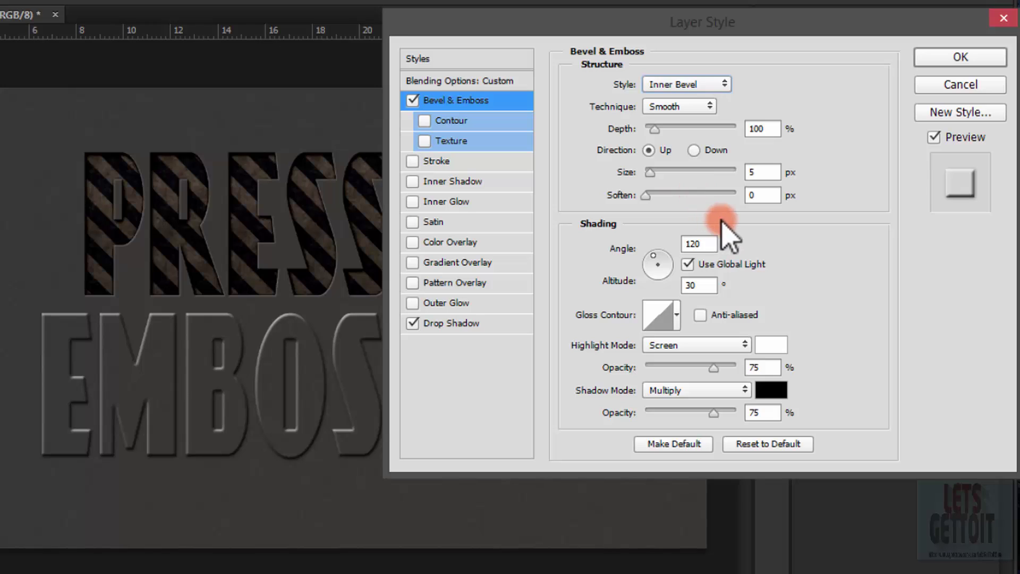
Set the EMBOSSED text's Inner Bevel to 500% depth, 1 px size and 6 px soften
left_click(683, 84)
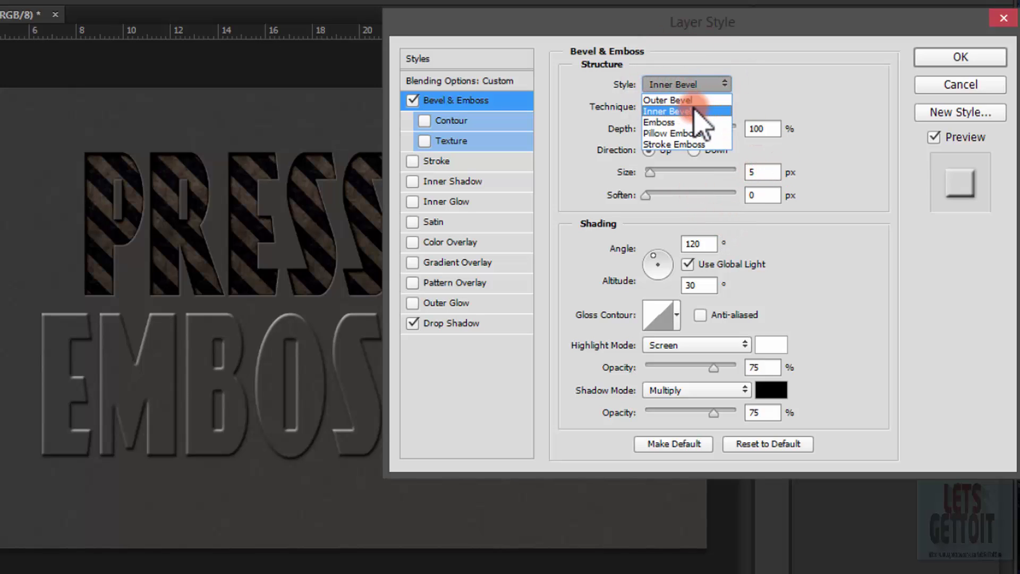
left_click(697, 105)
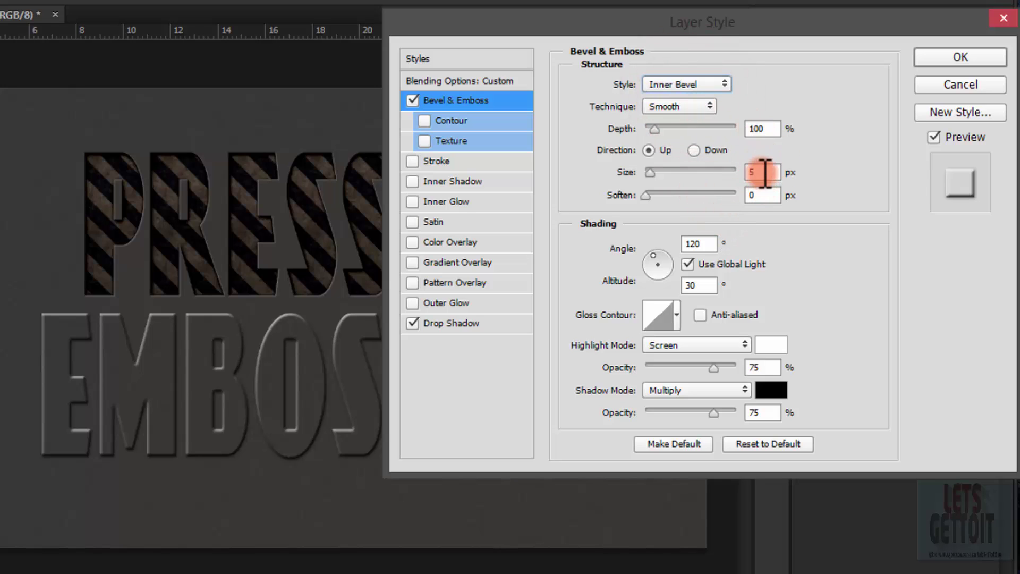
left_click_drag(654, 129, 707, 128)
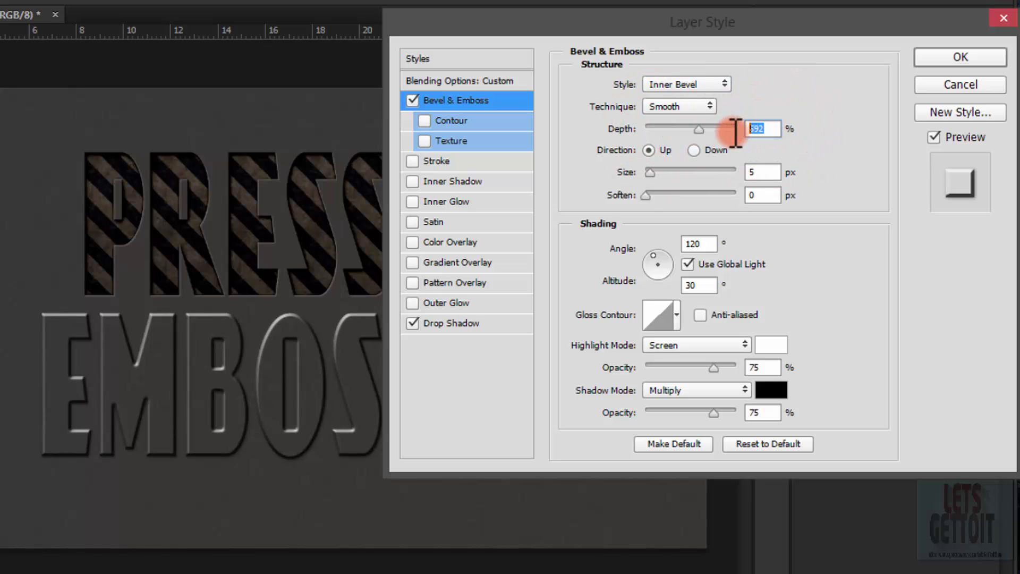
type("500")
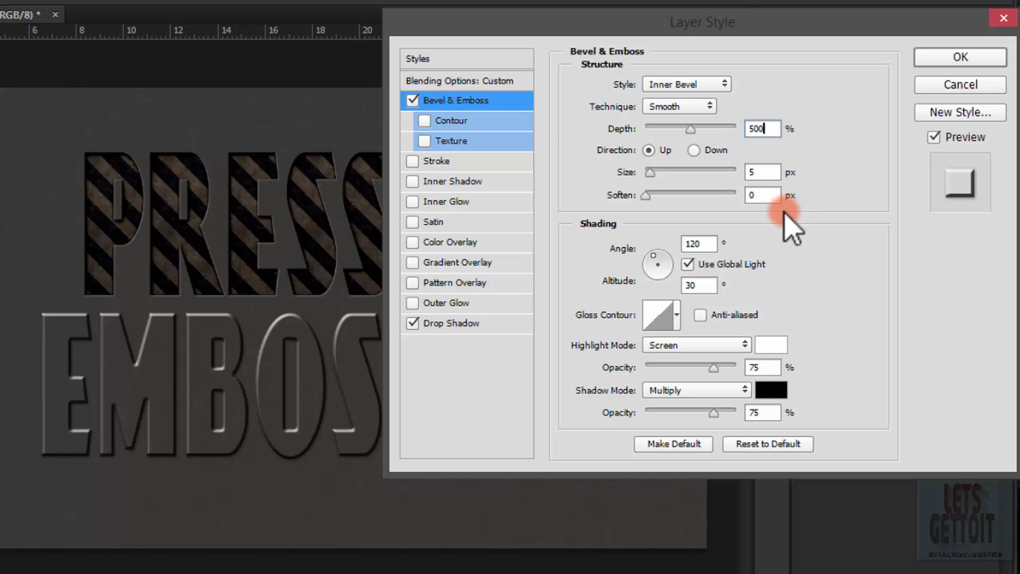
left_click(746, 172)
type("1")
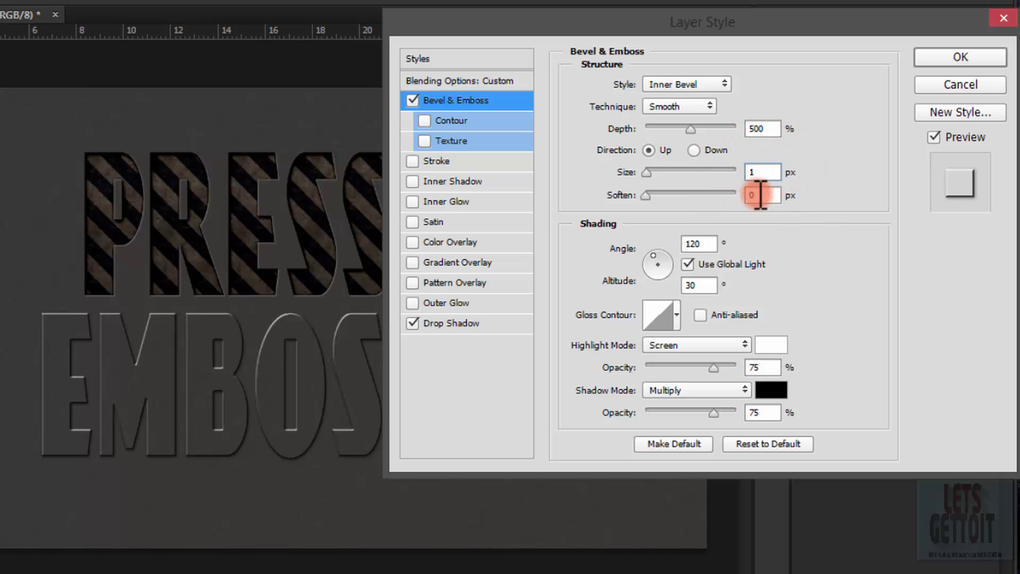
left_click(744, 195)
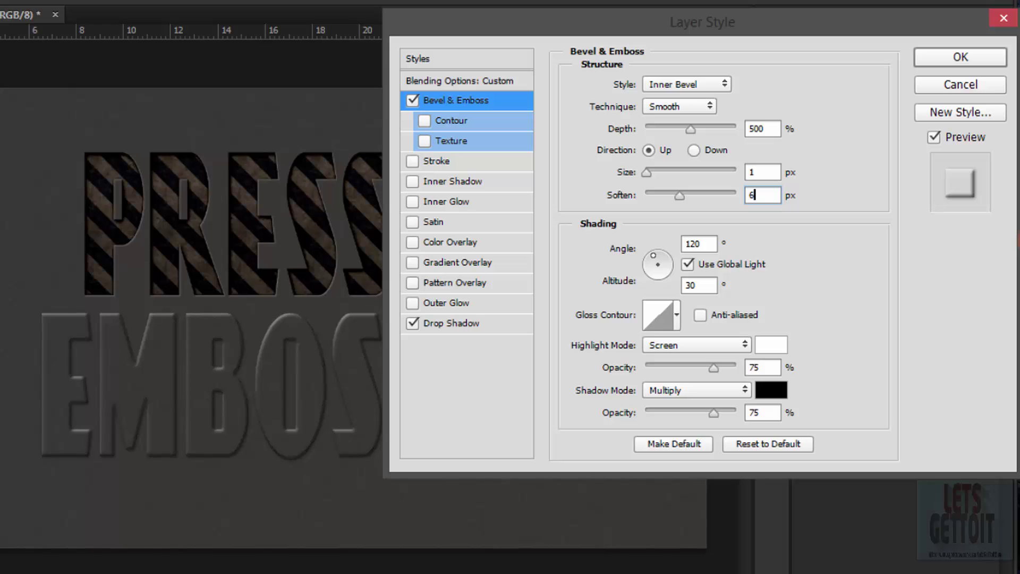
Set the EMBOSSED bevel's highlight opacity to 20% and its shadow opacity to 40%
mouse_move(774, 28)
left_mouse_down()
mouse_move(877, 27)
mouse_move(940, 8)
mouse_move(811, 5)
mouse_move(770, 23)
left_mouse_up()
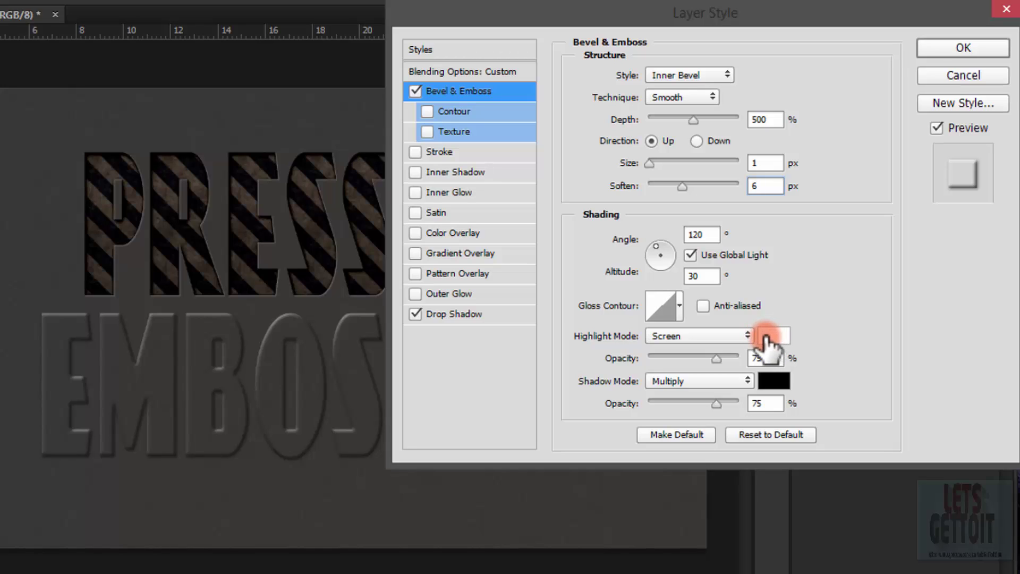
double_click(757, 357)
type("20")
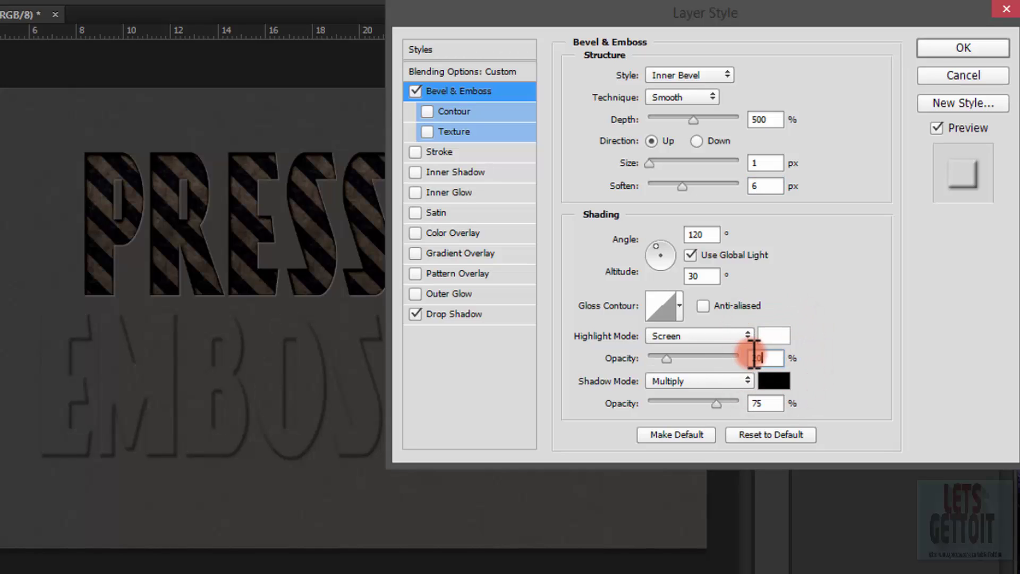
double_click(767, 405)
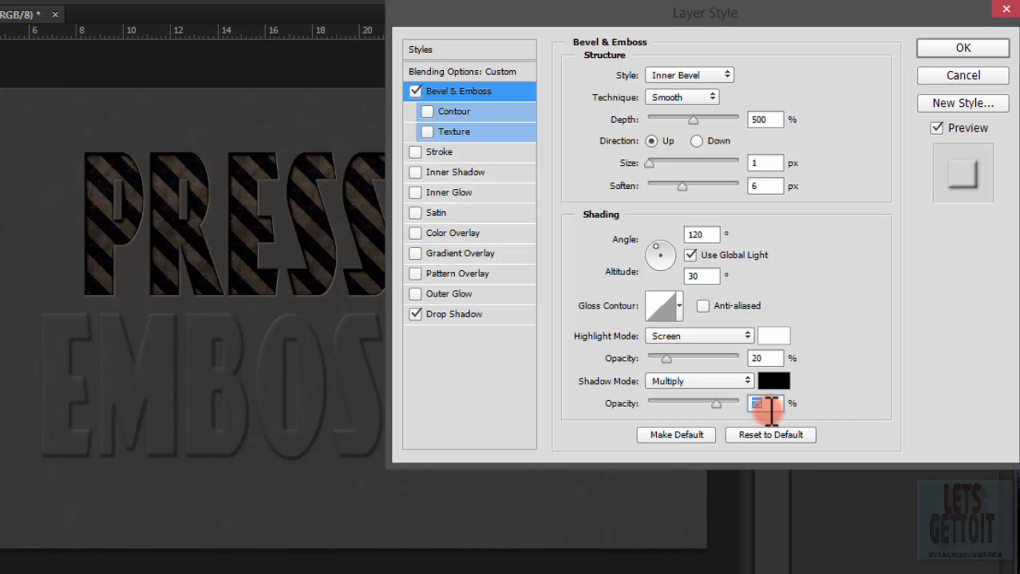
left_click(755, 406)
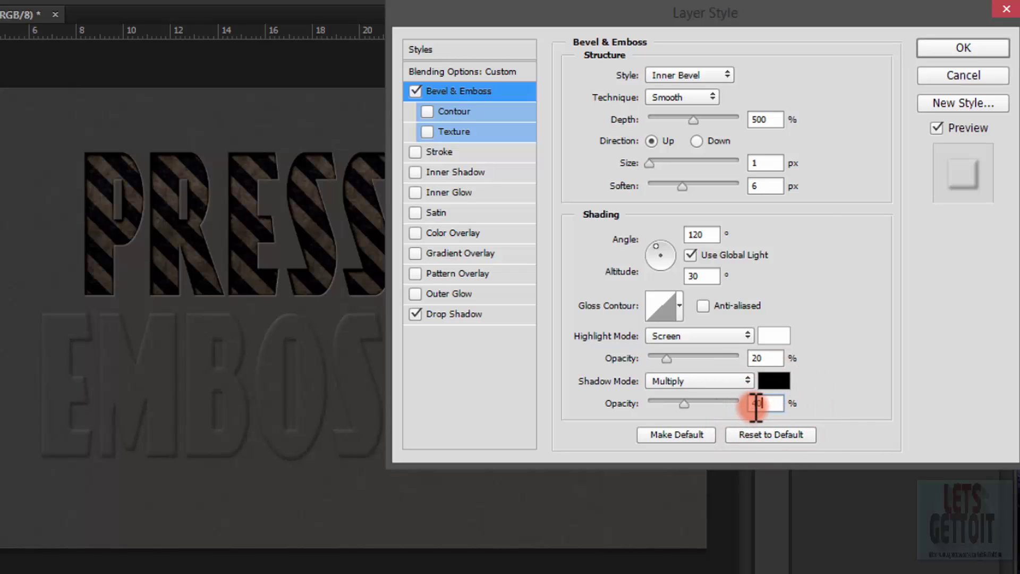
type("40")
Add an Inner Glow to the EMBOSSED text with Multiply blend mode and black as the glow color
mouse_move(719, 16)
left_mouse_down()
mouse_move(761, 22)
mouse_move(724, 38)
mouse_move(593, 33)
mouse_move(828, 27)
mouse_move(495, 35)
mouse_move(501, 108)
mouse_move(469, 108)
left_mouse_up()
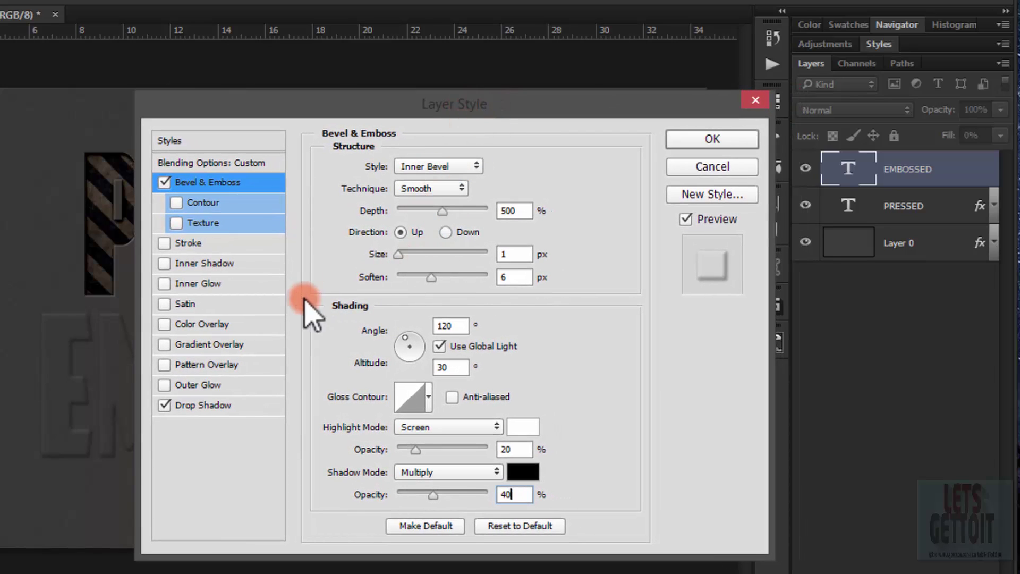
left_click(198, 284)
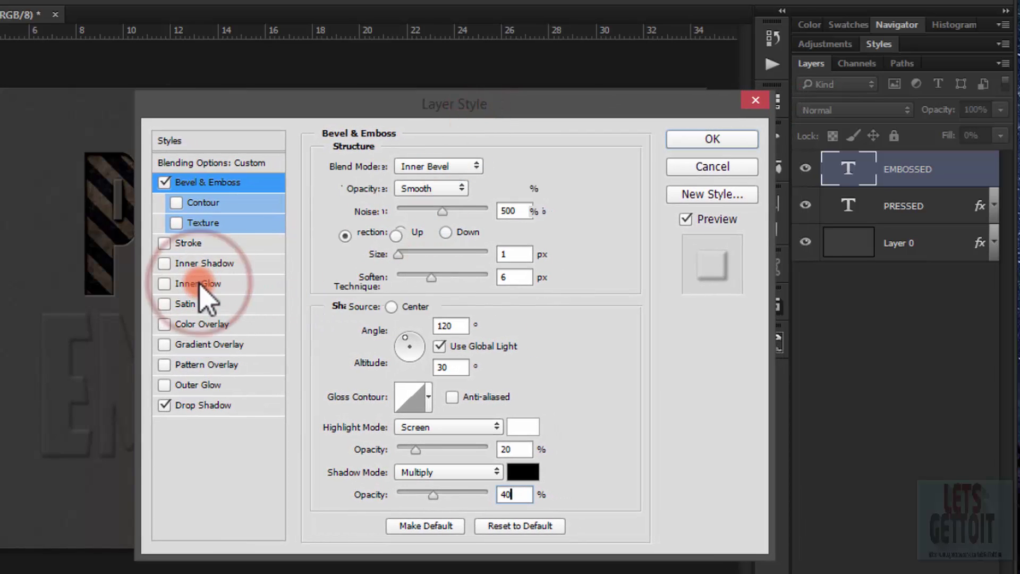
left_click_drag(278, 117, 526, 34)
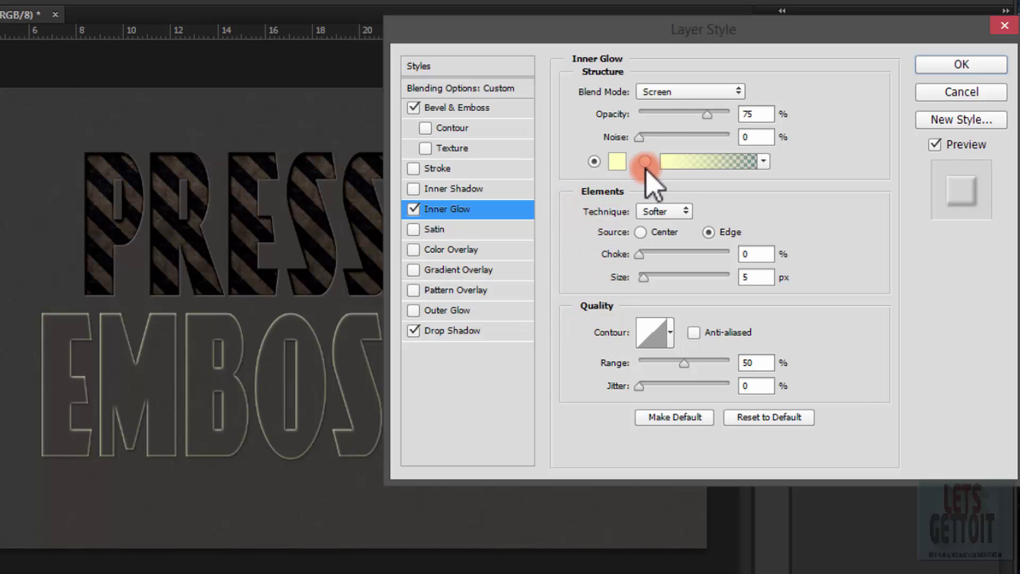
left_click(665, 88)
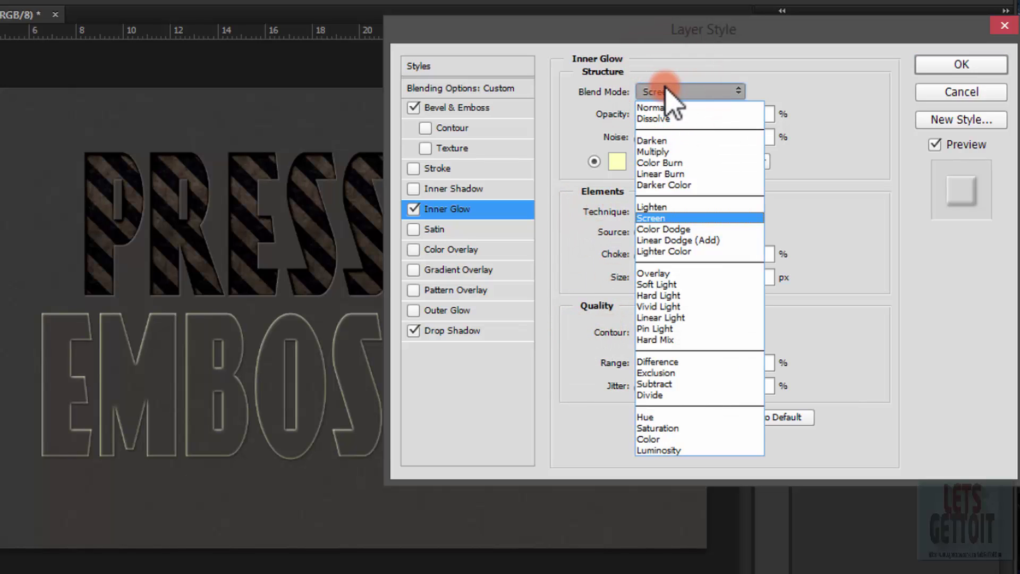
left_click(677, 151)
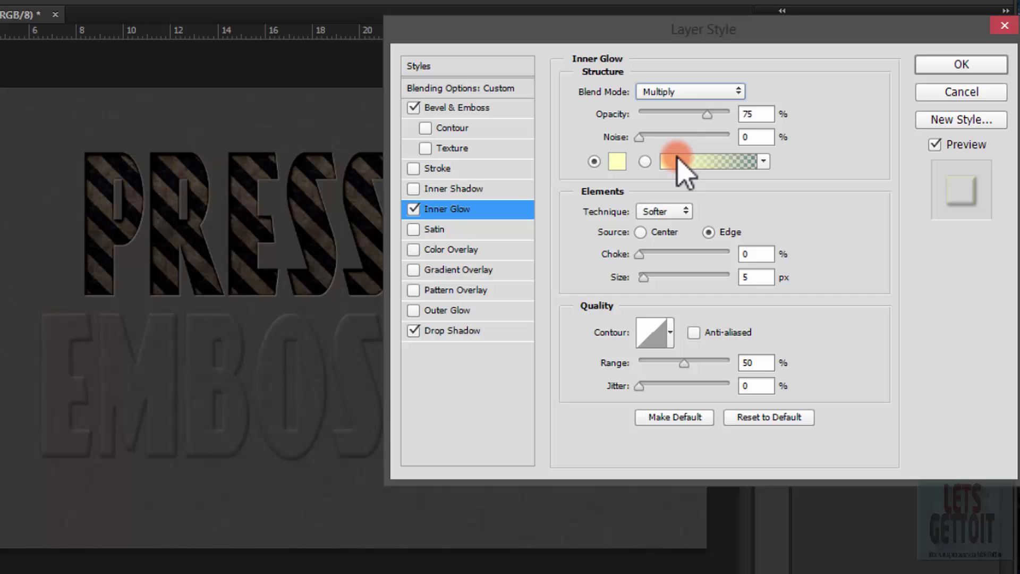
left_click(619, 162)
left_click_drag(546, 212, 462, 342)
left_click(893, 52)
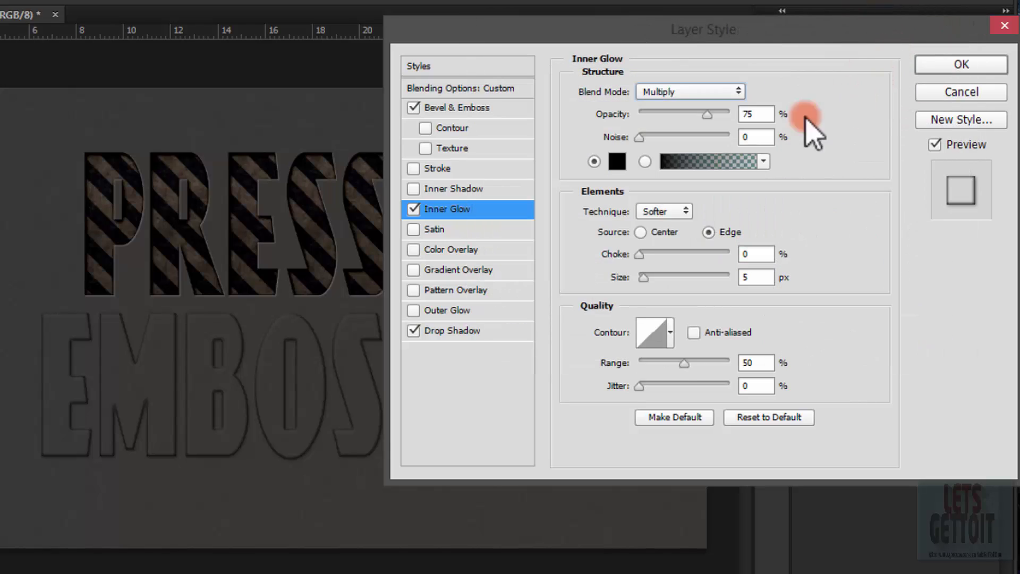
Set the EMBOSSED text's inner glow to 20% opacity and 5% choke, and apply the layer styles
double_click(748, 114)
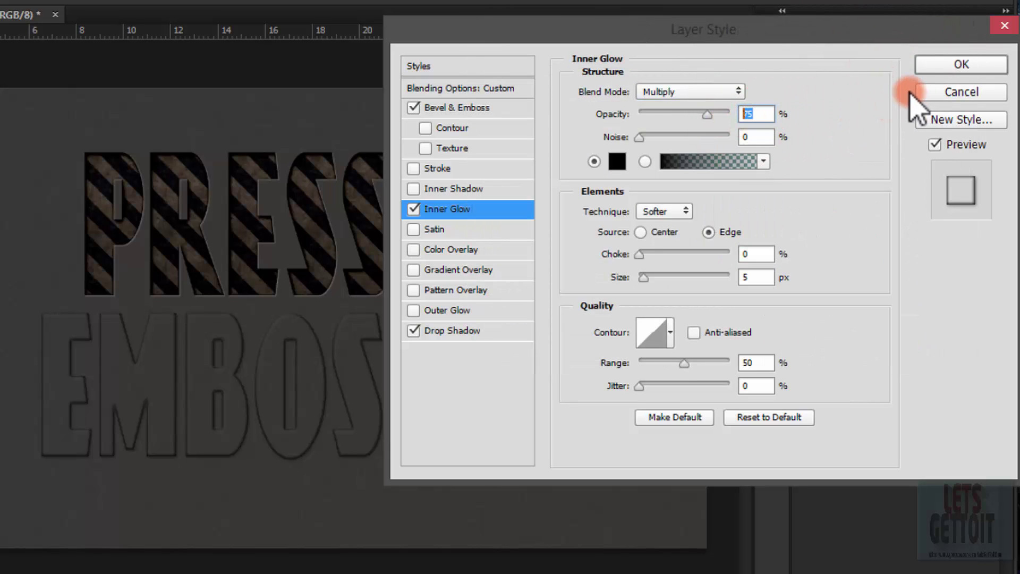
type("20")
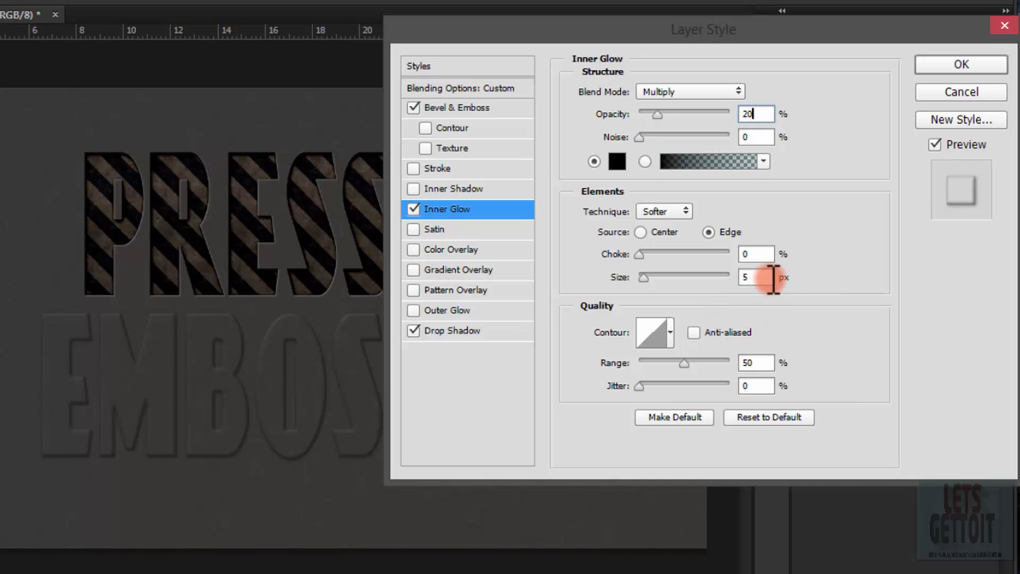
left_click(760, 255)
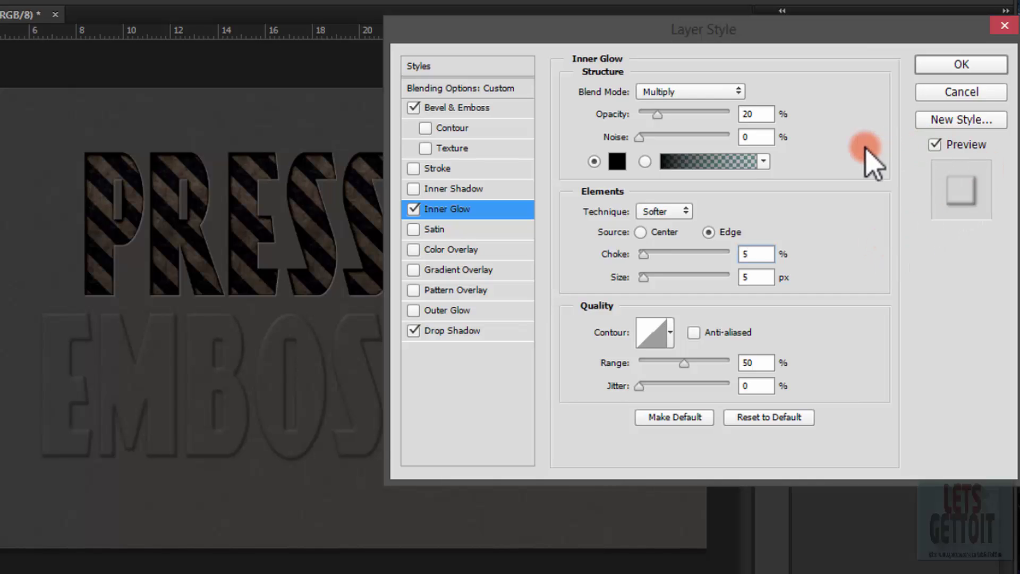
left_click_drag(763, 39, 675, 81)
left_click(850, 103)
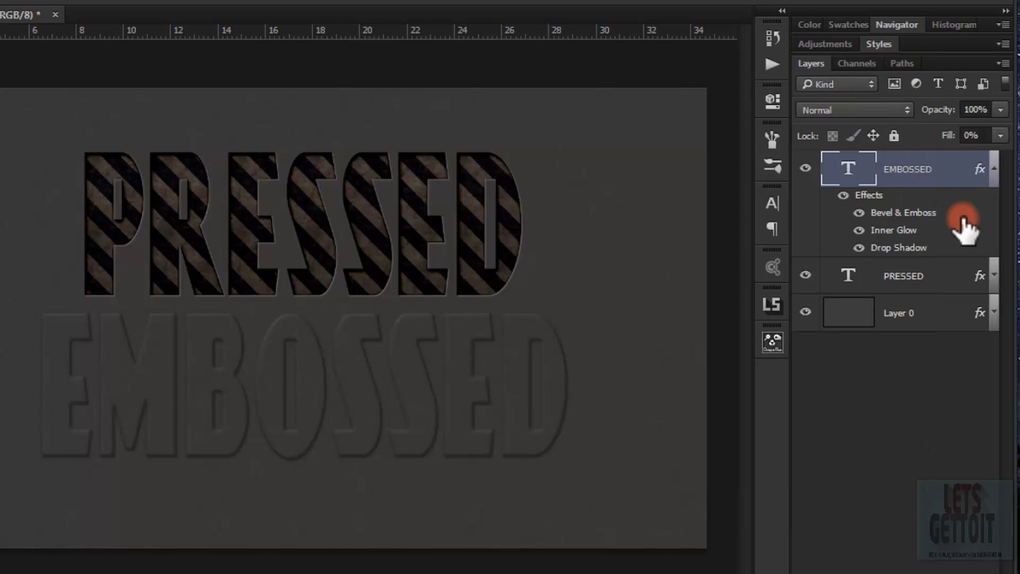
Collapse the EMBOSSED layer's effects list, duplicate the layer and open the copy's layer styles
left_click(993, 168)
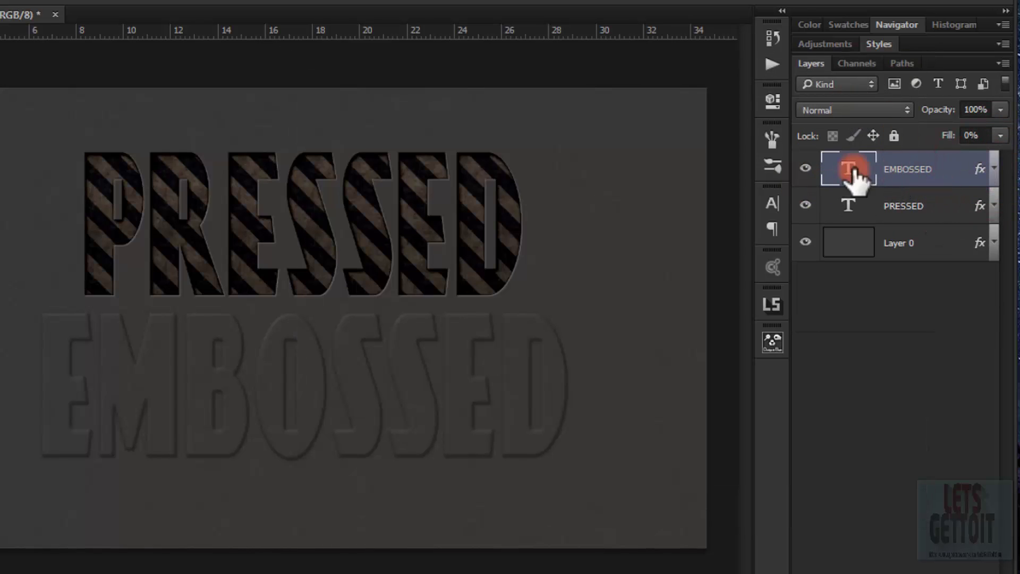
left_click_drag(921, 183, 944, 527)
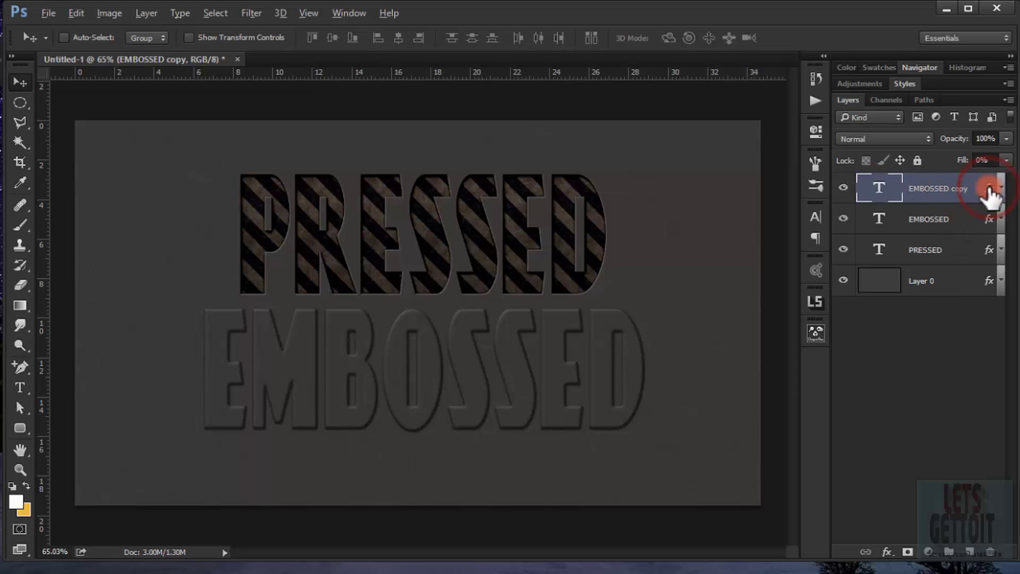
double_click(989, 189)
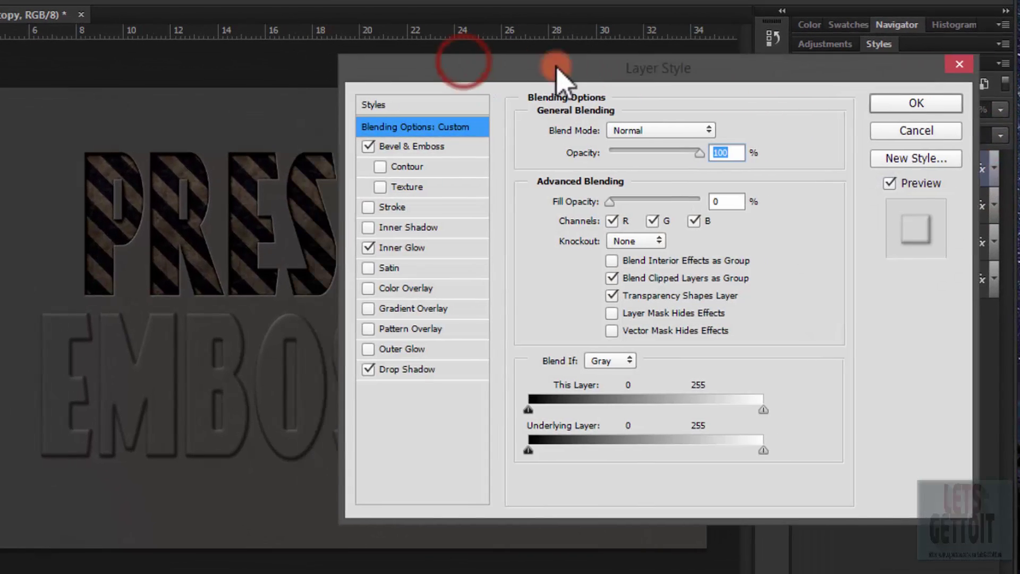
Change the EMBOSSED copy's bevel to 1% depth, 0 px soften and 35% highlight opacity
left_click_drag(557, 69, 729, 49)
left_click(645, 135)
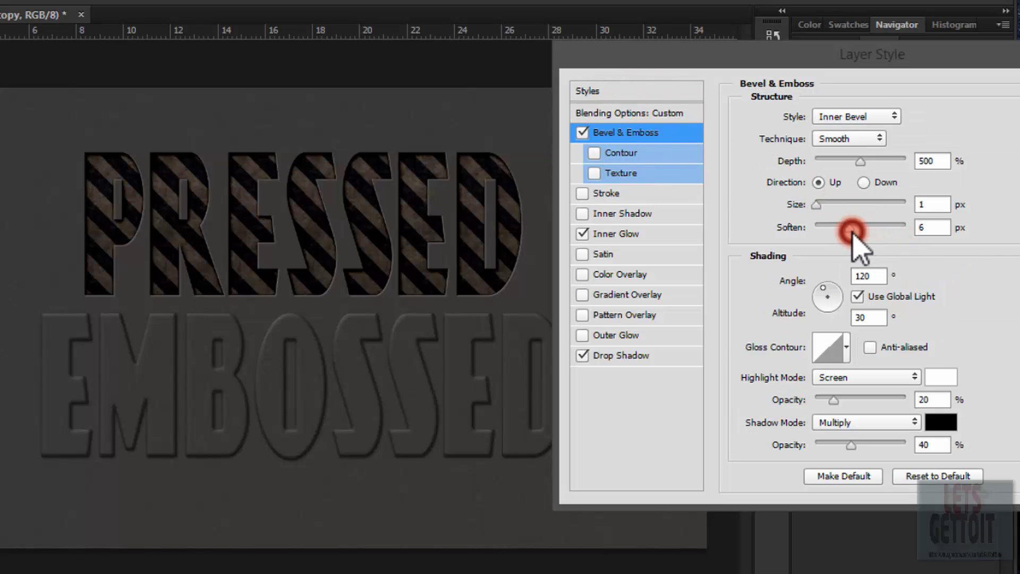
left_click_drag(852, 231, 797, 228)
left_click_drag(859, 160, 777, 161)
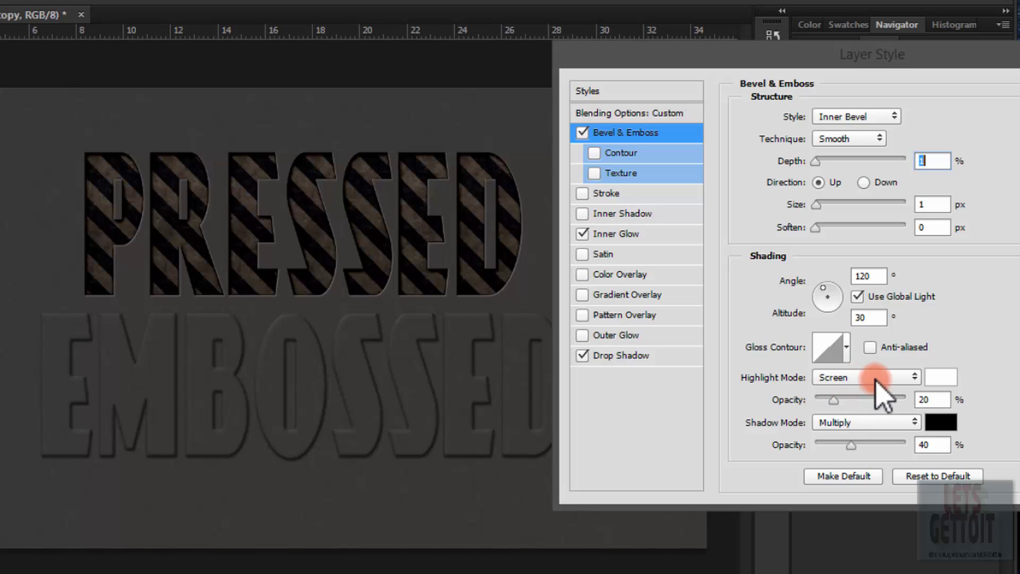
double_click(931, 399)
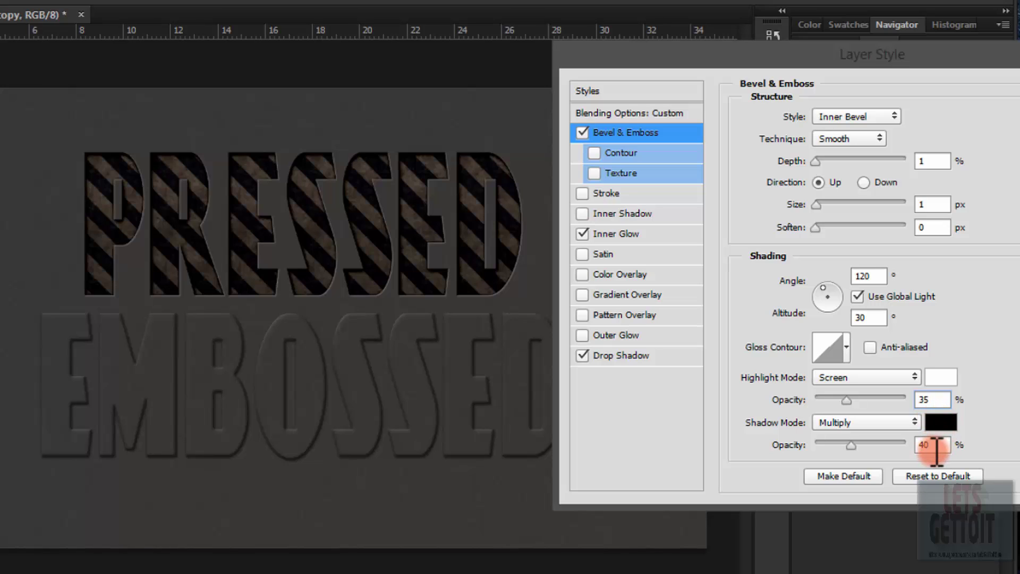
double_click(935, 444)
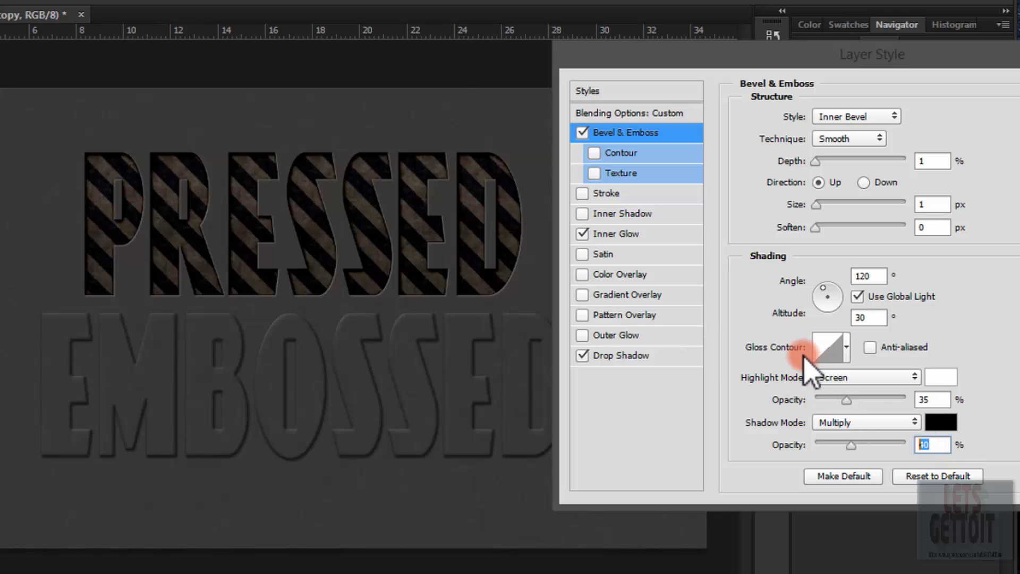
Change the EMBOSSED copy's inner glow to Screen blend mode with white (ffffff) as the glow color
left_click(634, 236)
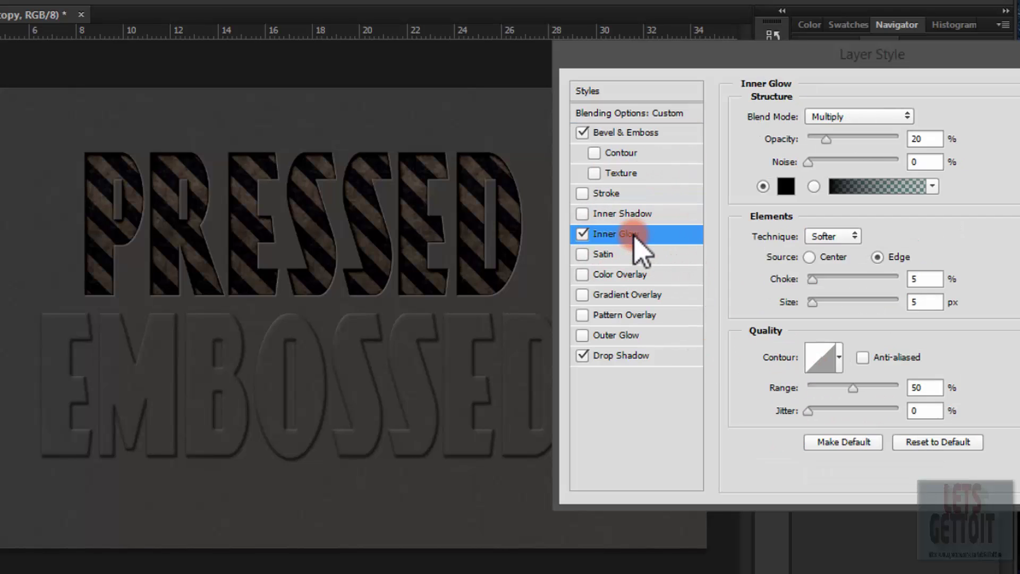
left_click(829, 118)
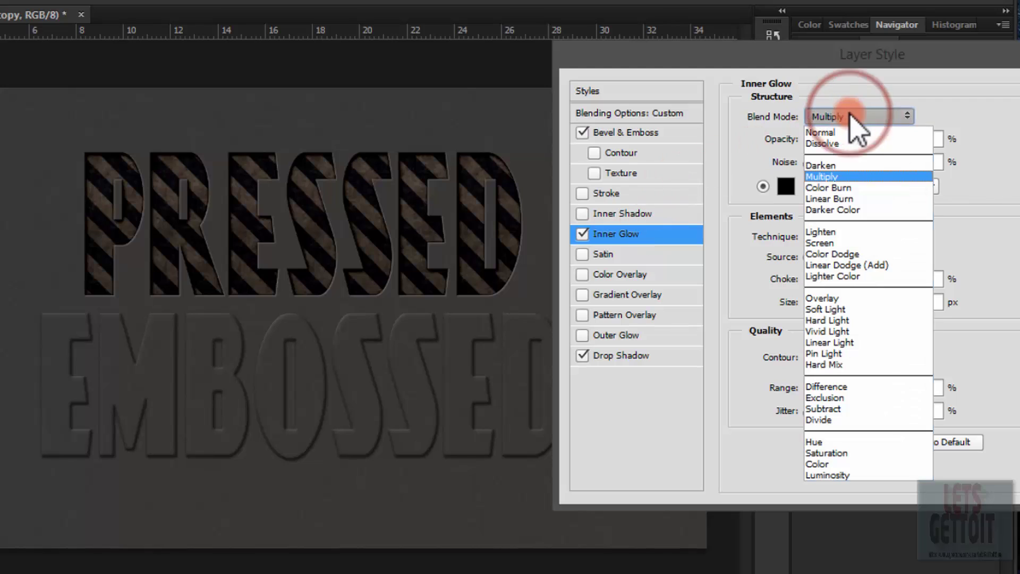
left_click(847, 243)
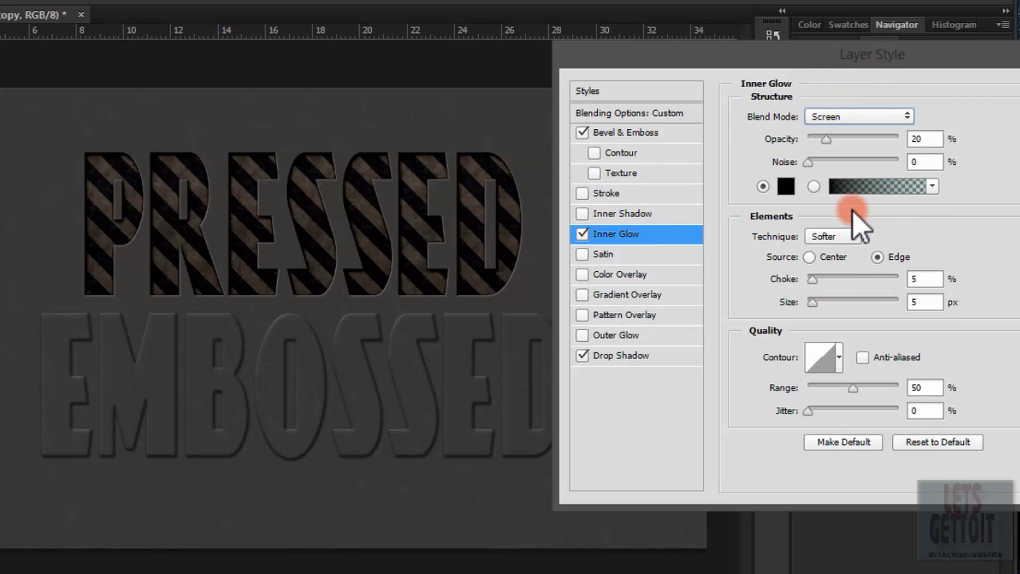
left_click(791, 190)
left_click_drag(626, 228, 456, 15)
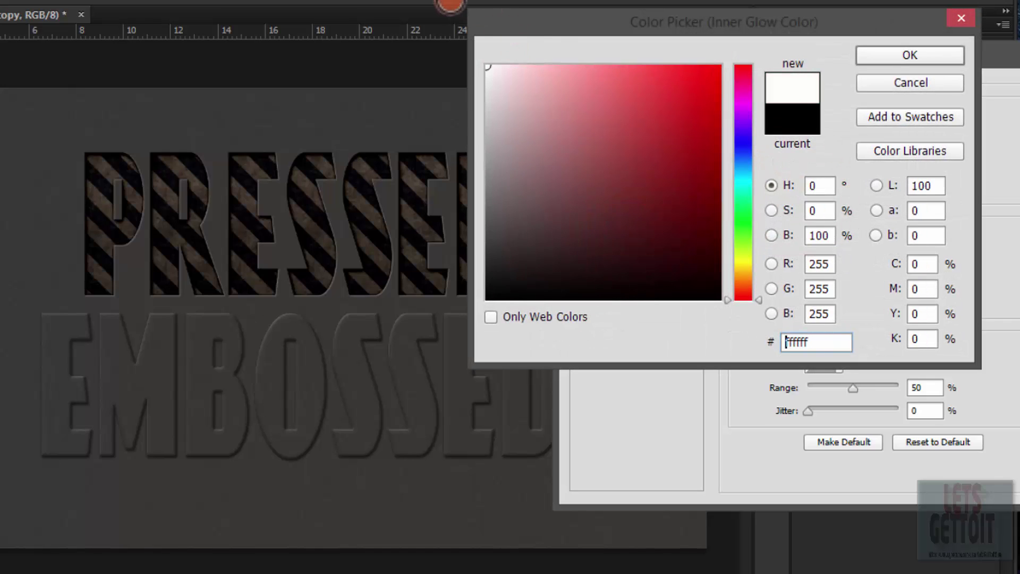
left_click(883, 57)
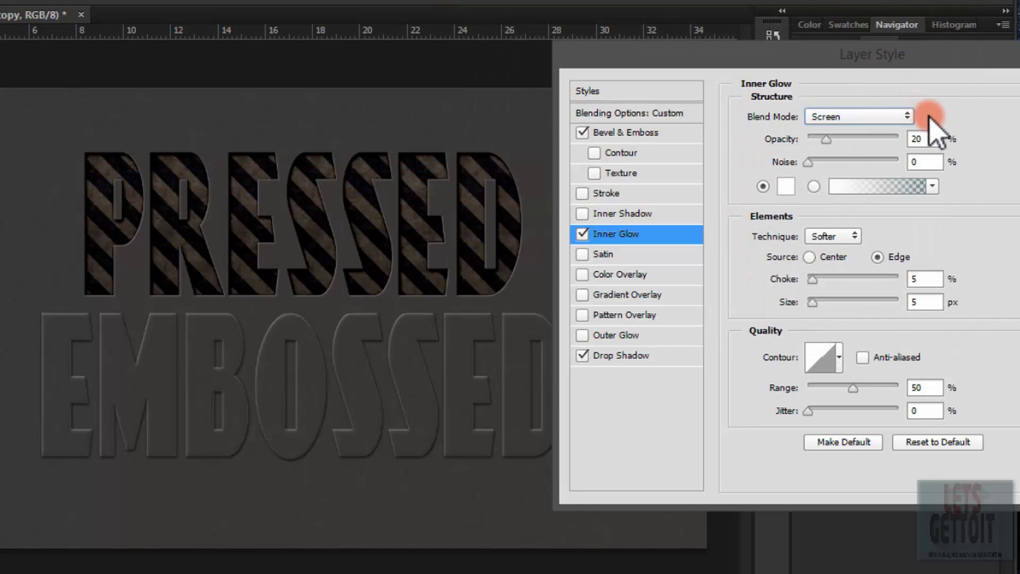
Set the EMBOSSED copy's inner glow to 10% opacity and 3 px size
left_click(923, 138)
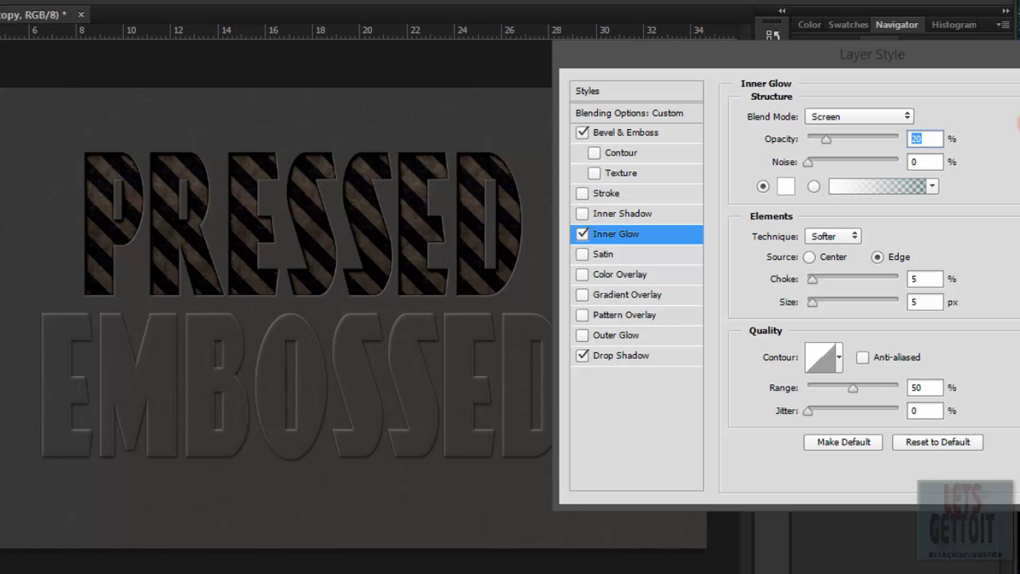
type("10")
left_click(924, 278)
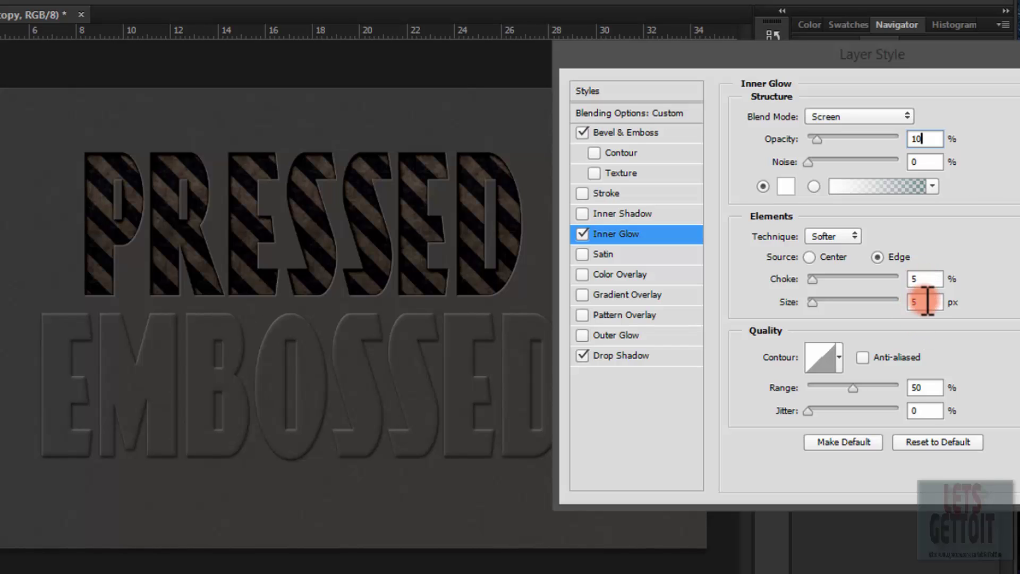
left_click(898, 301)
type("3")
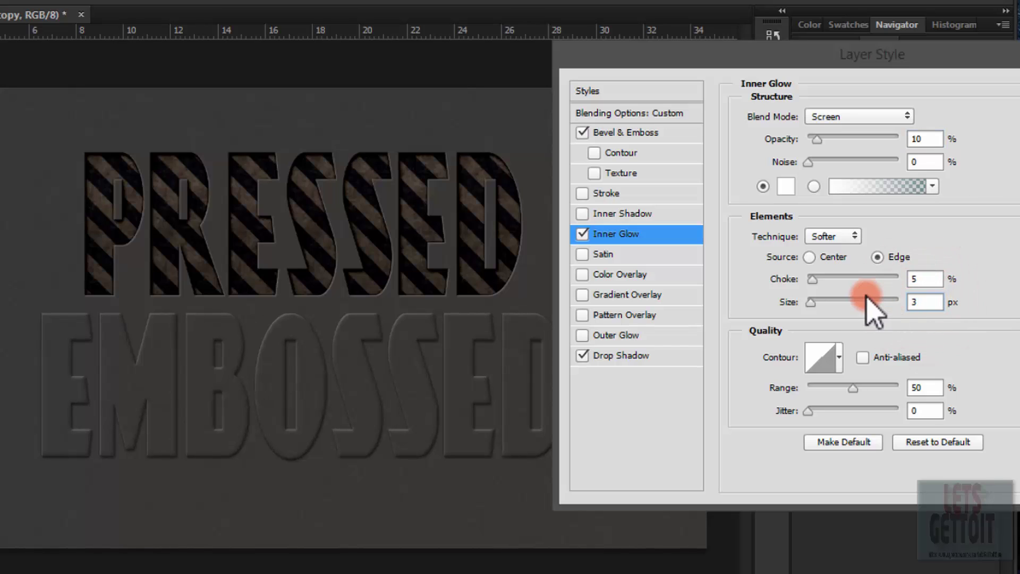
Set the EMBOSSED copy's inner glow choke to 0% and its drop shadow angle to 135° without global light
left_click_drag(794, 281, 782, 283)
left_click(879, 363)
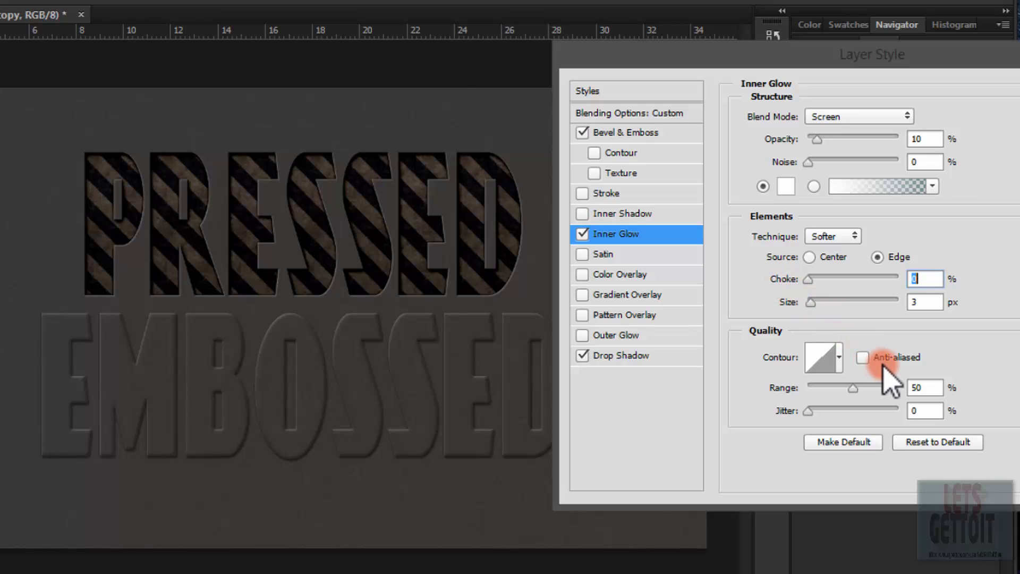
left_click(616, 356)
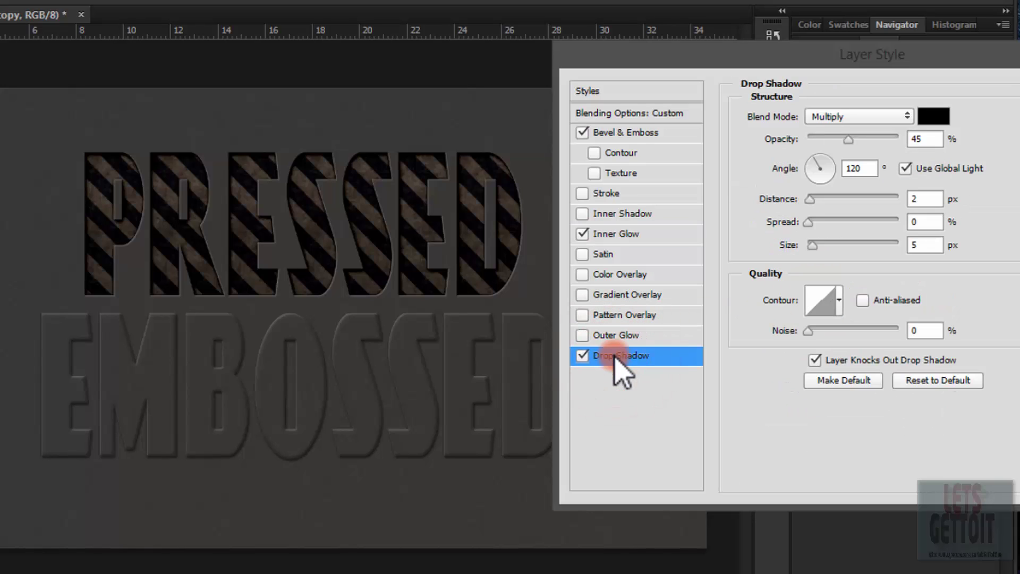
left_click(906, 168)
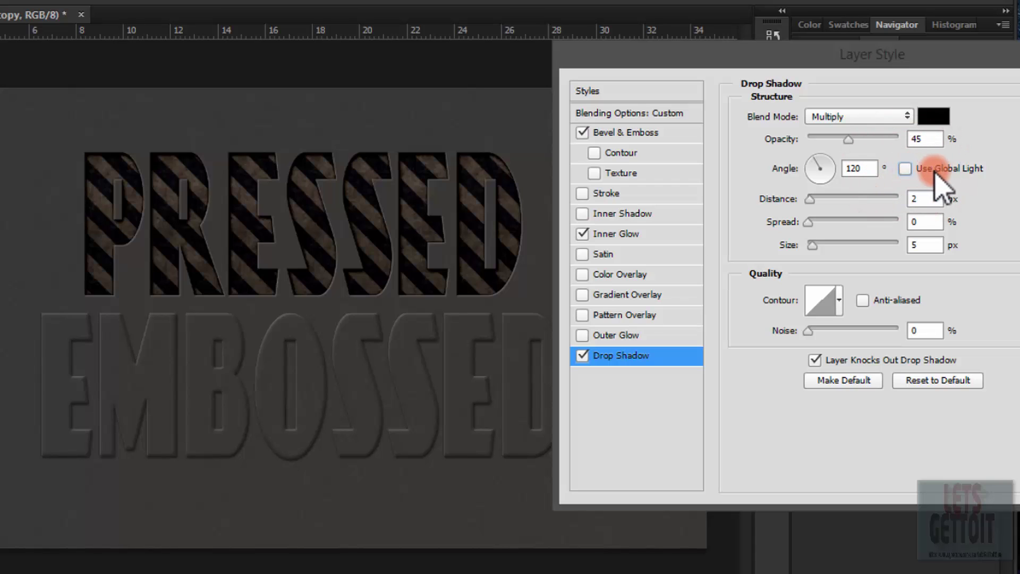
left_click(818, 169)
type("1")
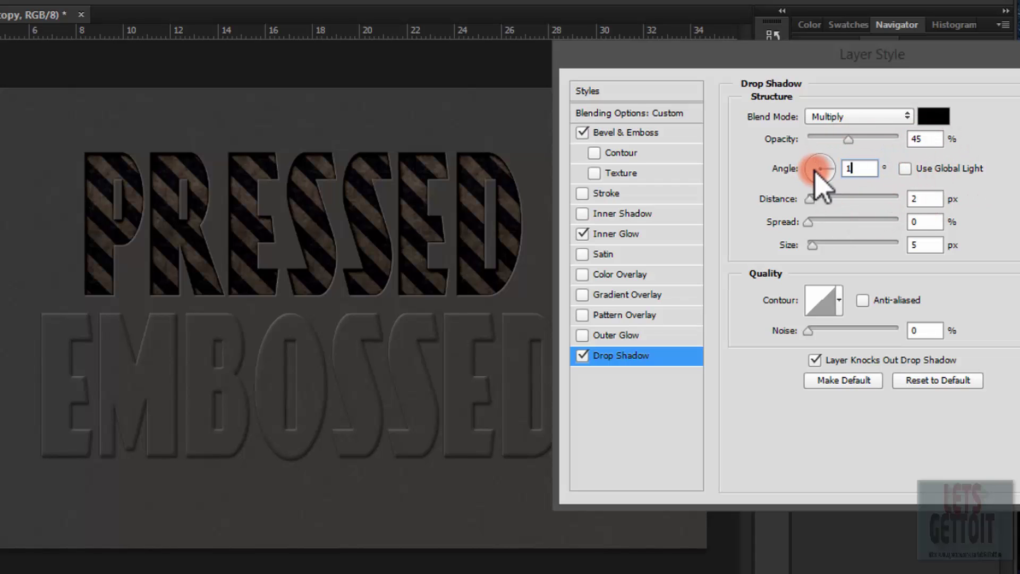
type("35")
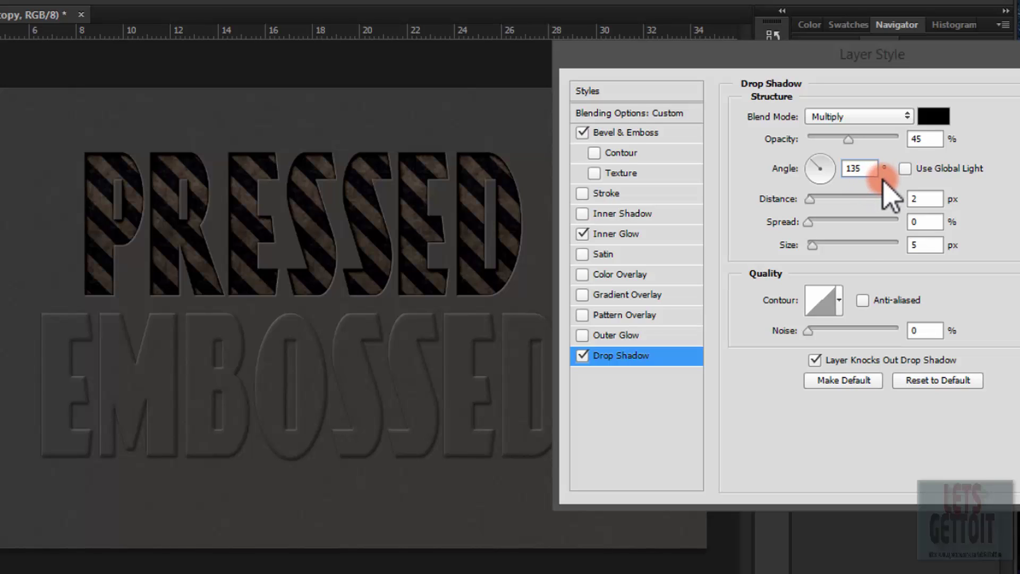
Set the EMBOSSED copy's drop shadow to 50% opacity and 4 px size
left_click(911, 139)
left_click_drag(910, 139, 924, 139)
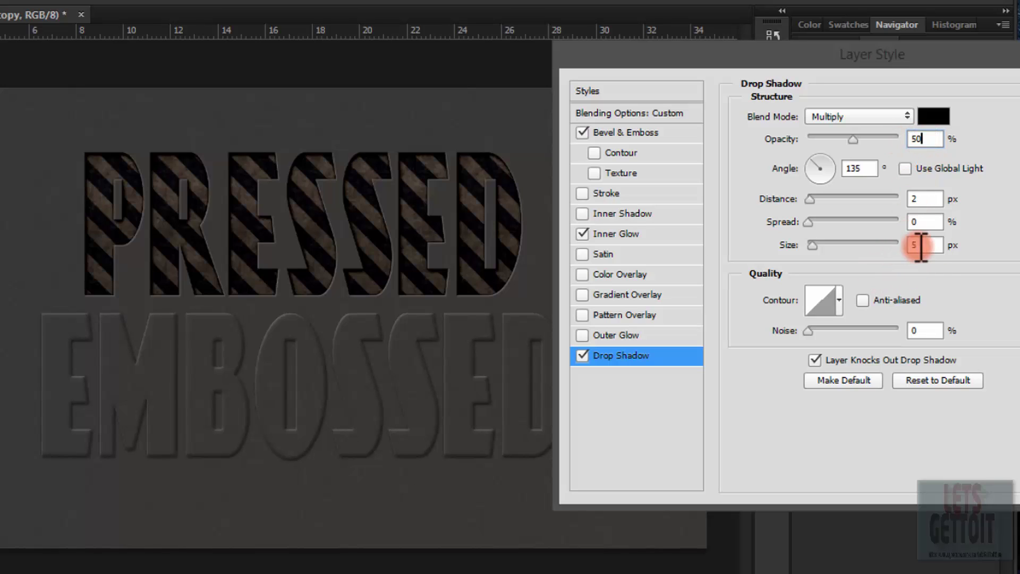
double_click(930, 198)
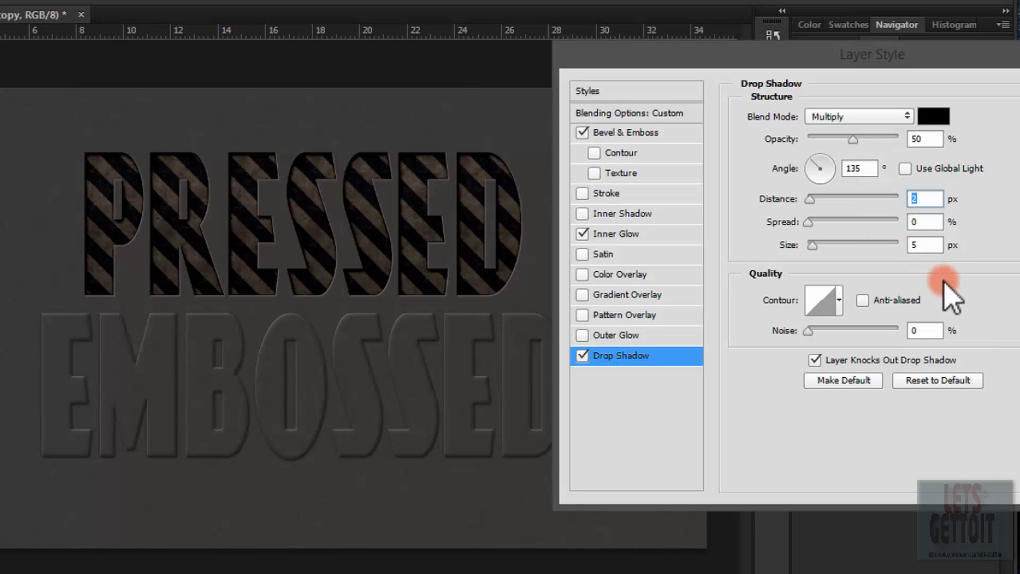
double_click(927, 245)
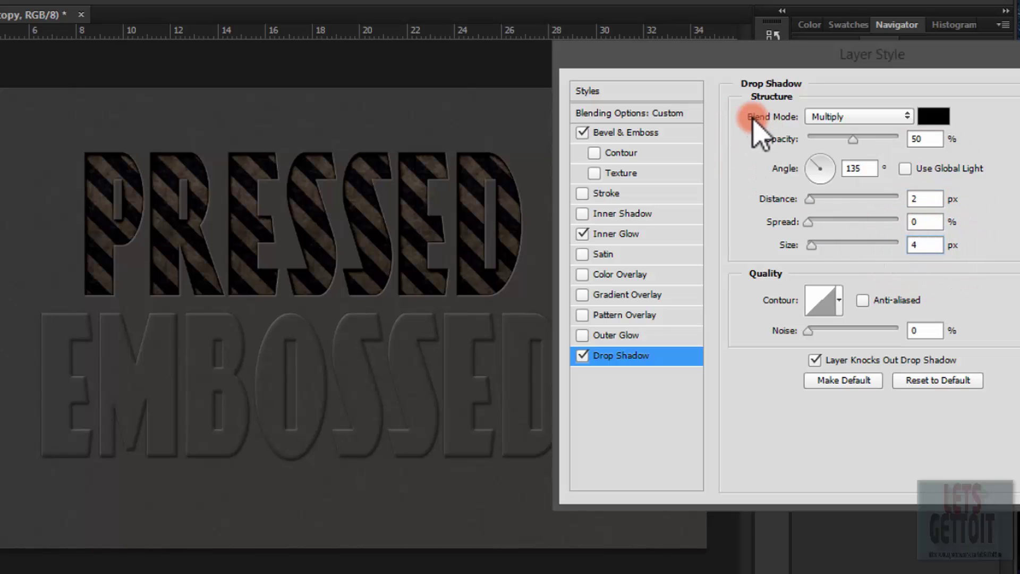
Change the EMBOSSED copy's bevel style to Emboss and apply the layer style
left_click_drag(775, 61, 738, 74)
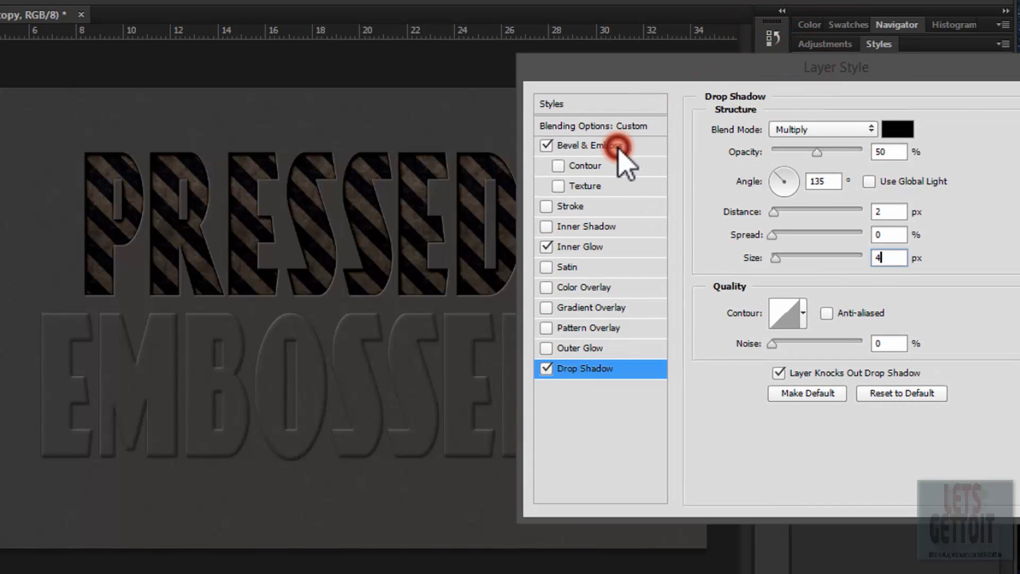
left_click(615, 145)
left_click(811, 130)
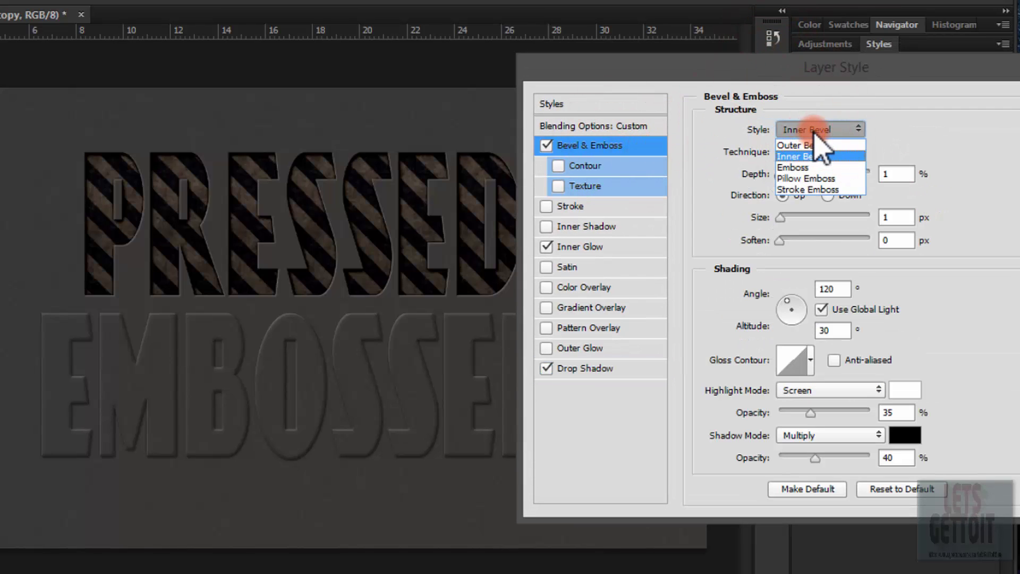
left_click(821, 168)
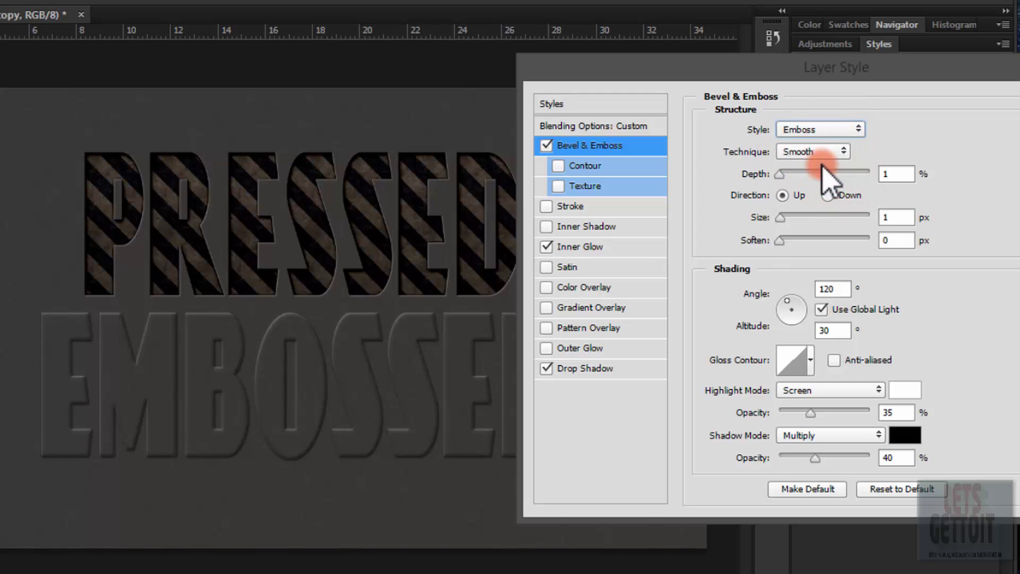
left_click_drag(808, 85, 546, 85)
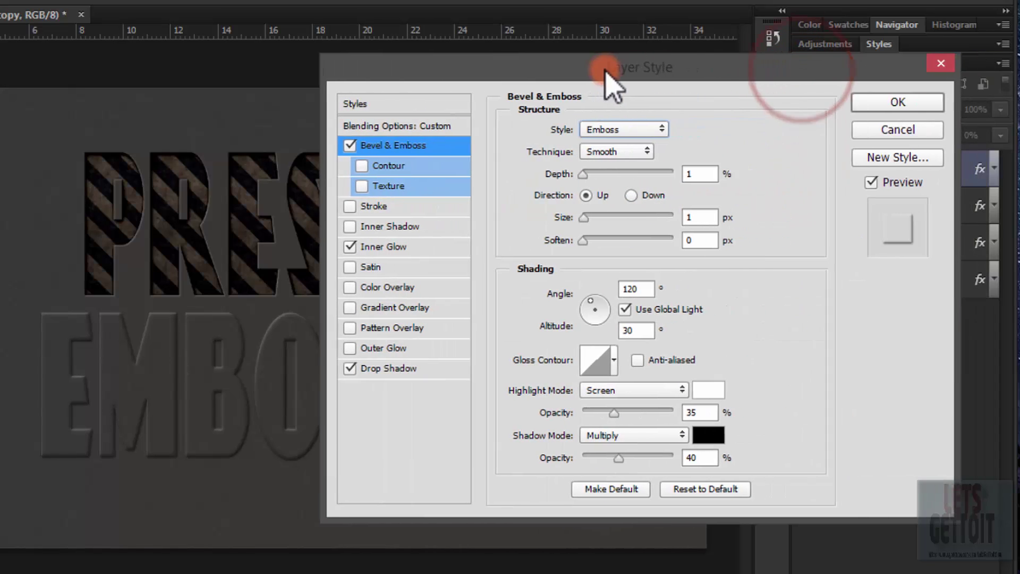
left_click(879, 105)
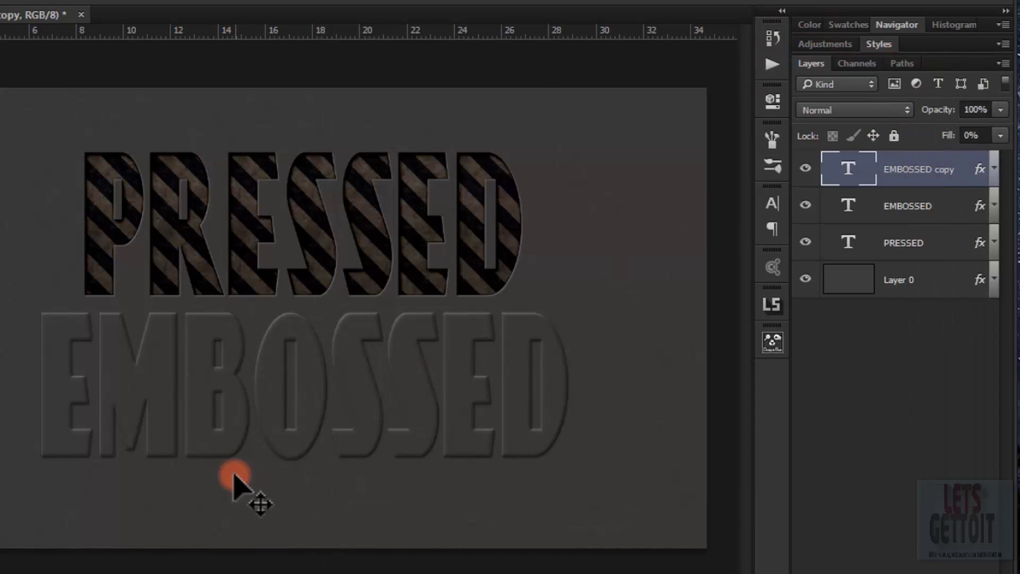
Duplicate the EMBOSSED copy layer and remove all layer effects from the new duplicate
key("ctrl+minus")
key("ctrl+minus")
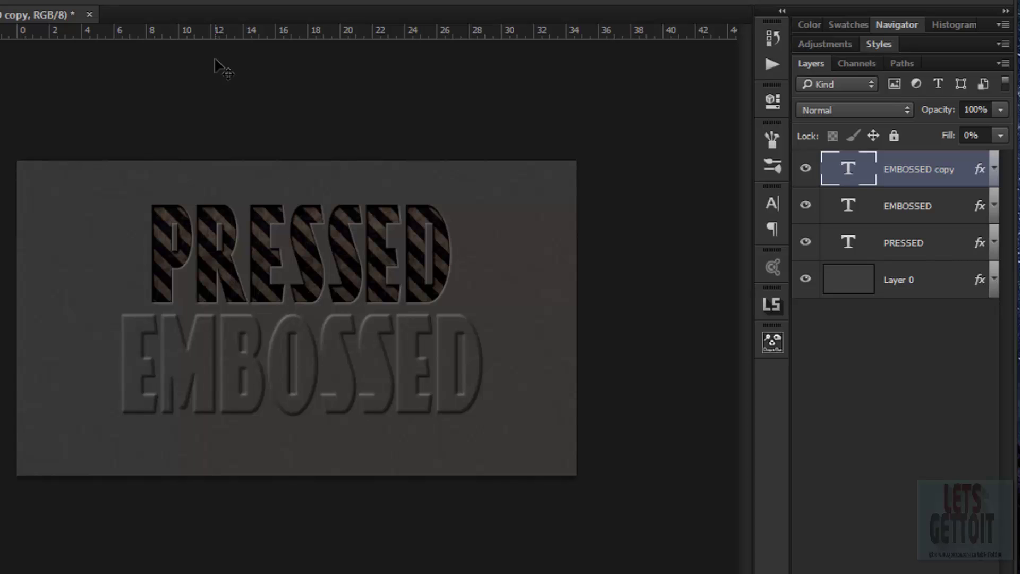
key("ctrl+plus")
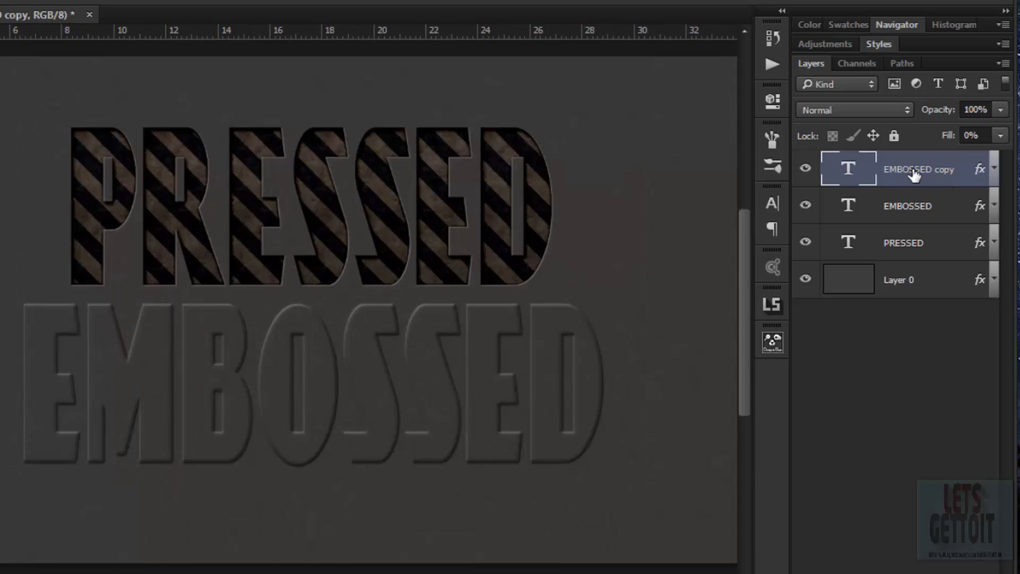
left_click_drag(914, 176, 944, 521)
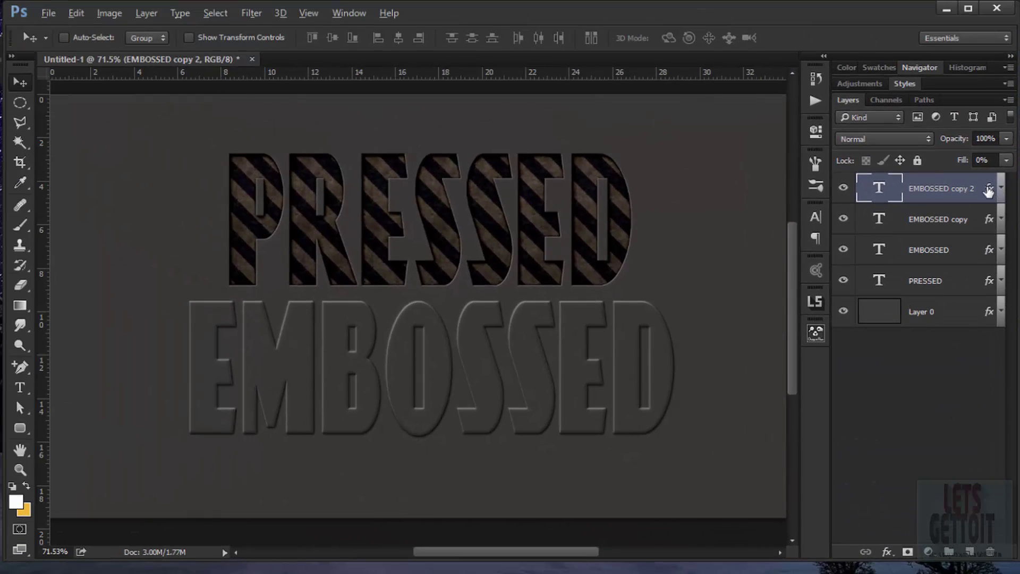
left_click_drag(988, 252, 994, 478)
left_click_drag(988, 551, 988, 551)
Add only a striped pattern overlay to the EMBOSSED copy 2 layer, scaled to 12%
double_click(982, 187)
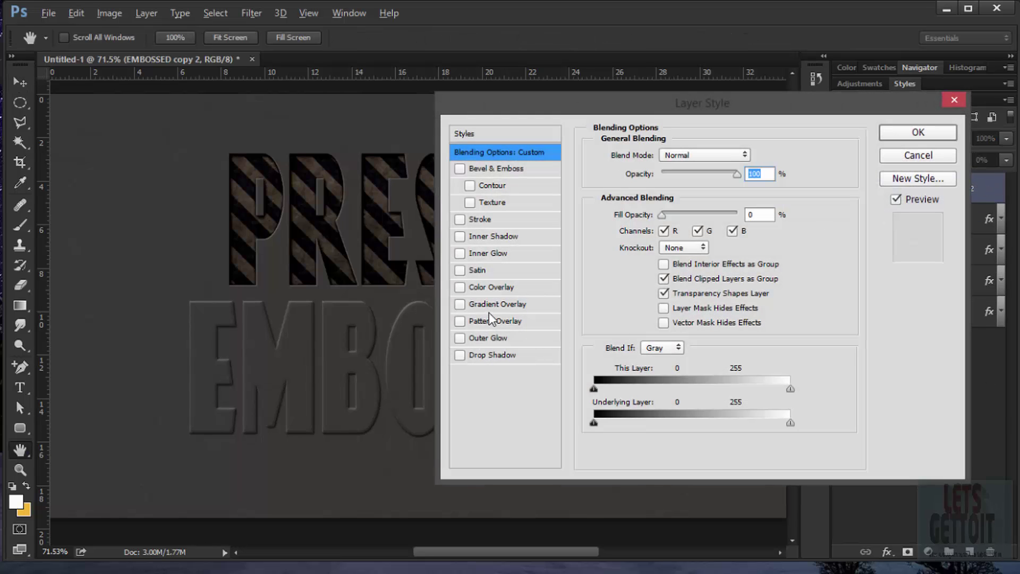
left_click(492, 305)
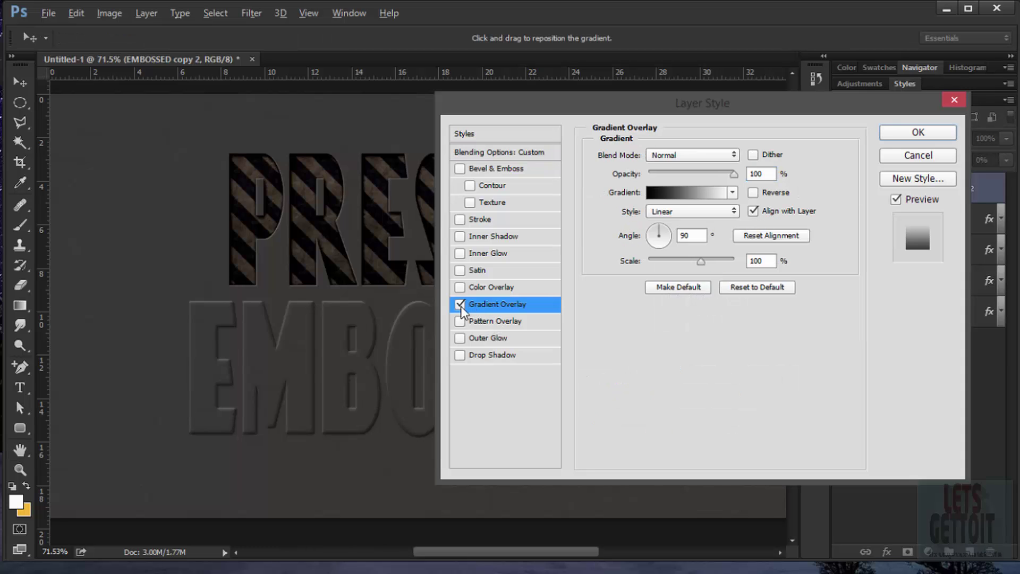
left_click(460, 304)
left_click(478, 321)
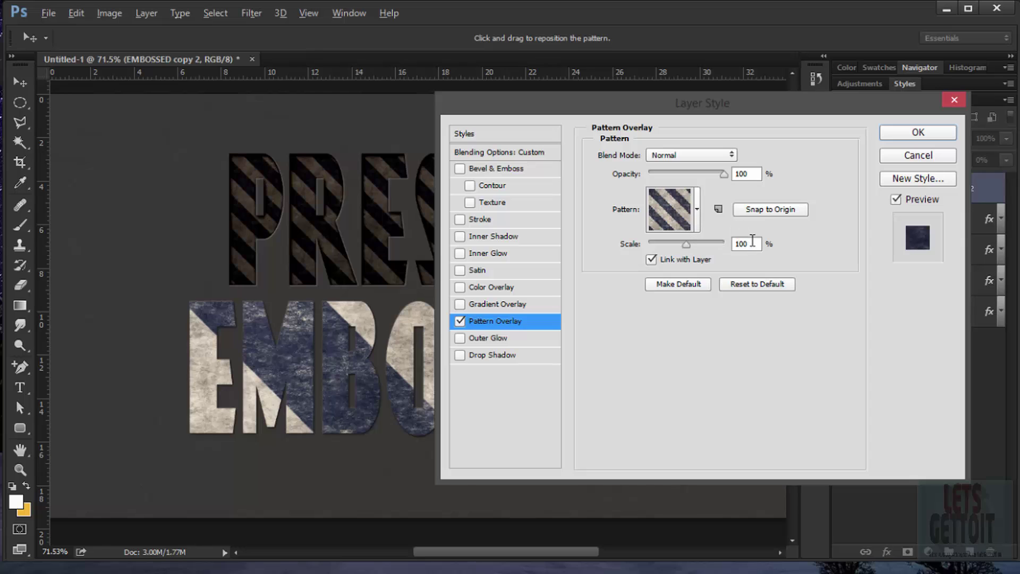
left_click_drag(752, 241, 732, 252)
type("12")
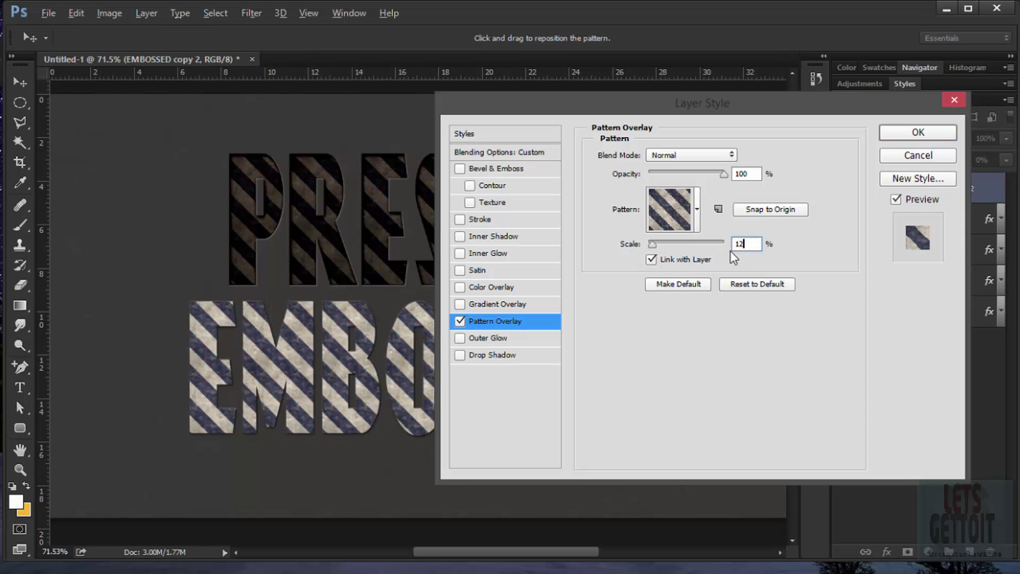
Set the EMBOSSED copy 2 pattern overlay to Overlay blend mode at 80% opacity and apply the style
left_click(730, 159)
left_click(700, 315)
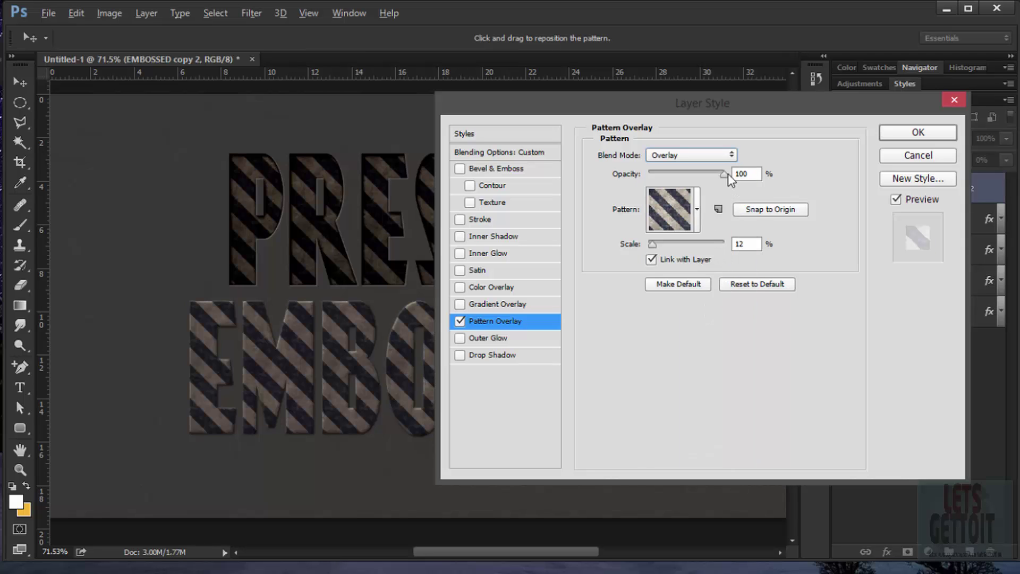
left_click_drag(740, 174, 747, 173)
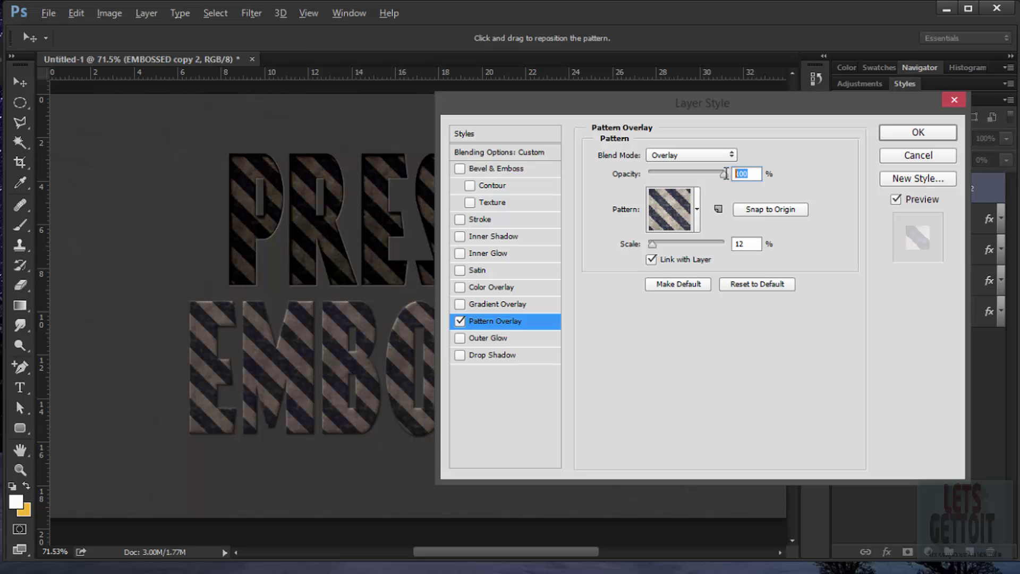
type("80")
left_click(917, 137)
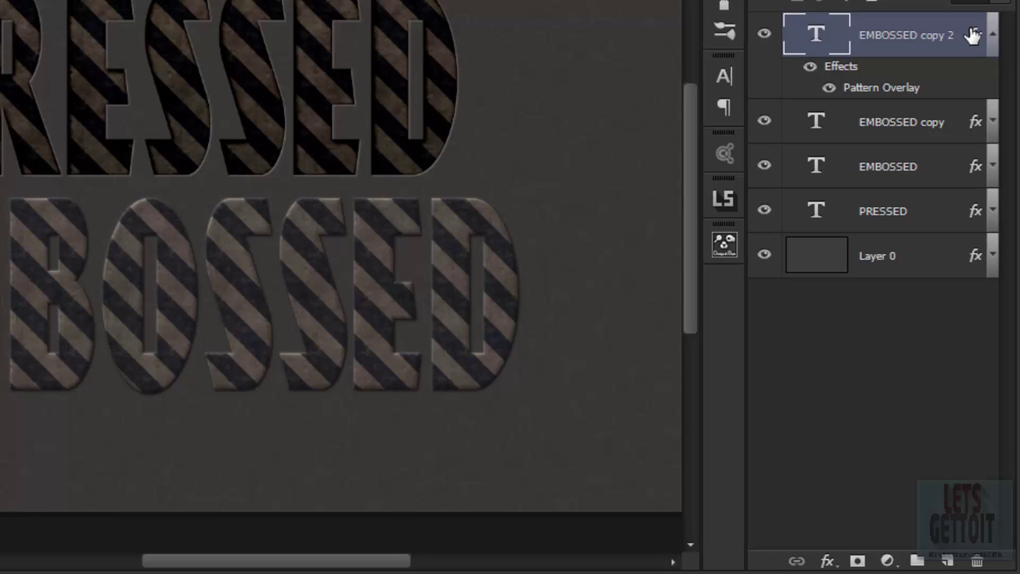
Convert the EMBOSSED copy 2 pattern overlay into its own layer and add a layer mask to that pattern layer
right_click(972, 35)
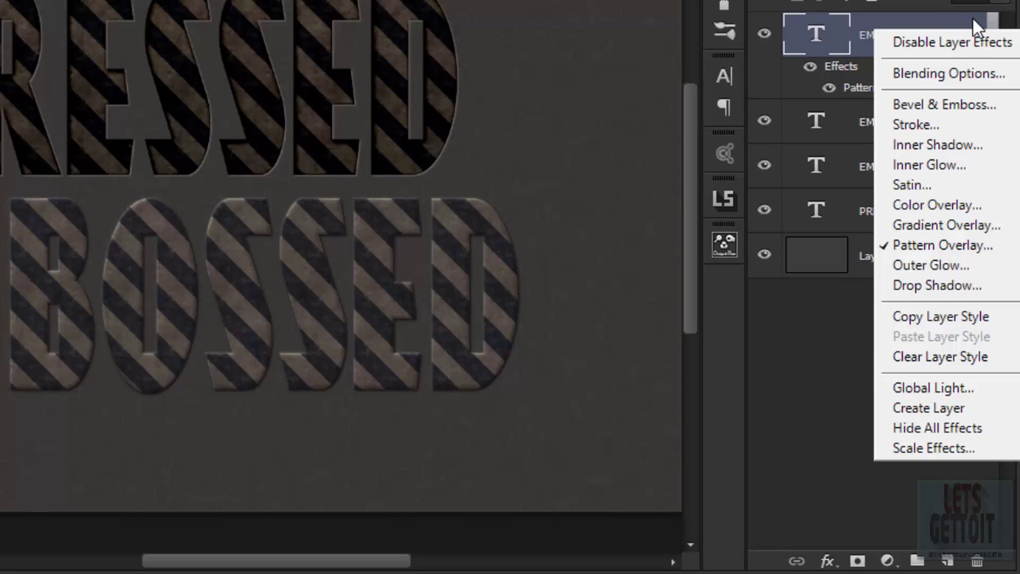
left_click(799, 333)
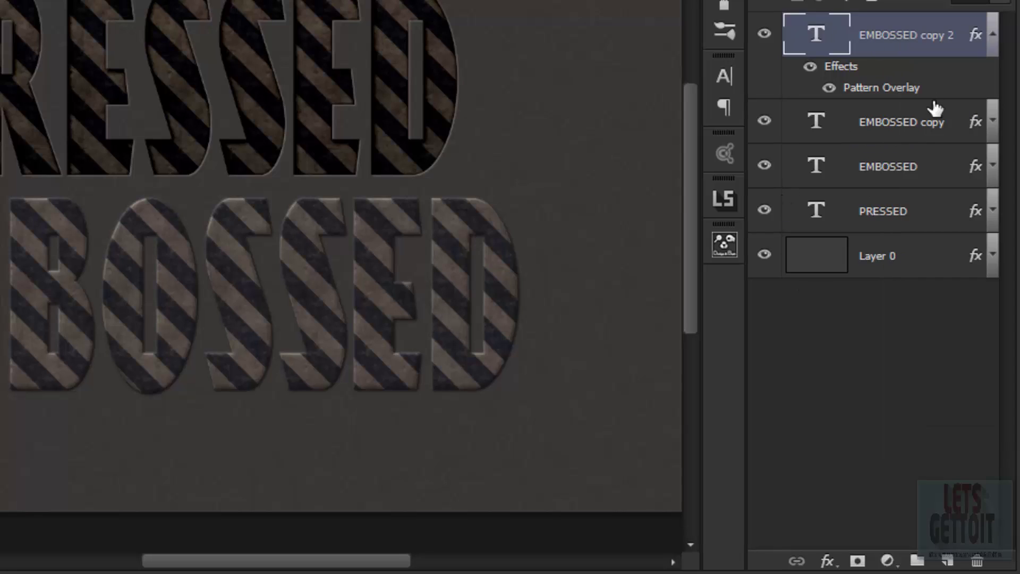
right_click(976, 35)
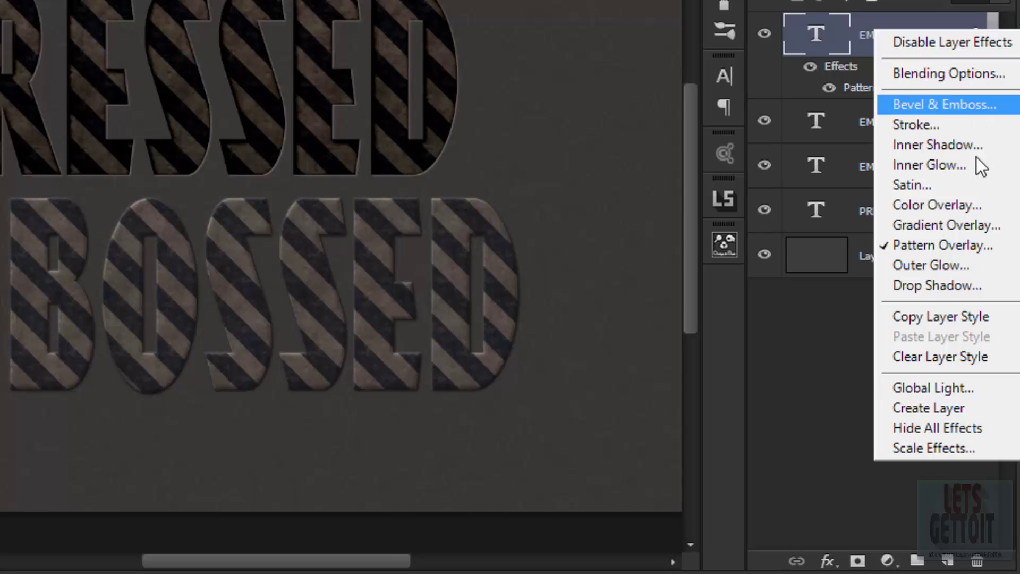
left_click(946, 408)
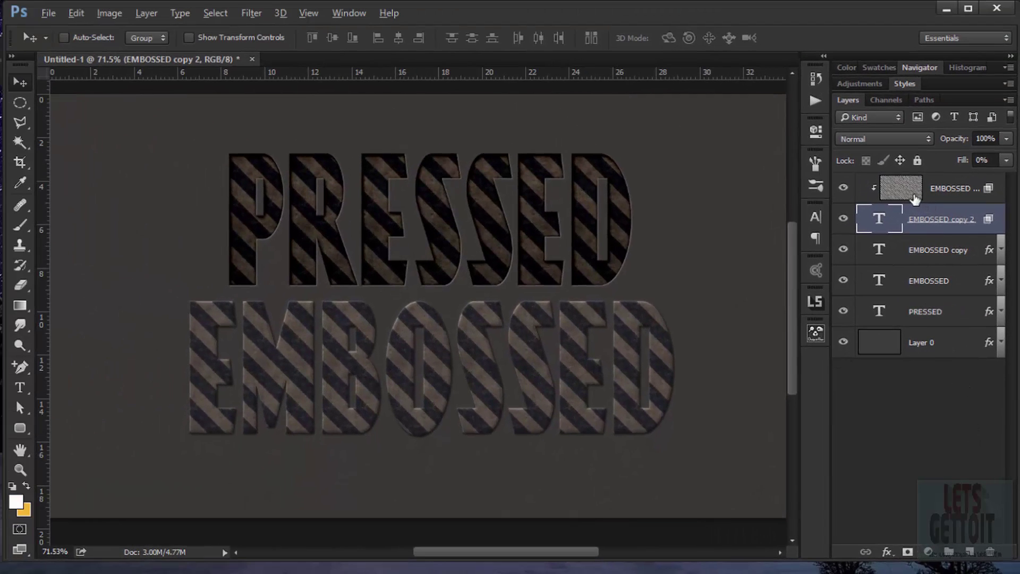
left_click(915, 199)
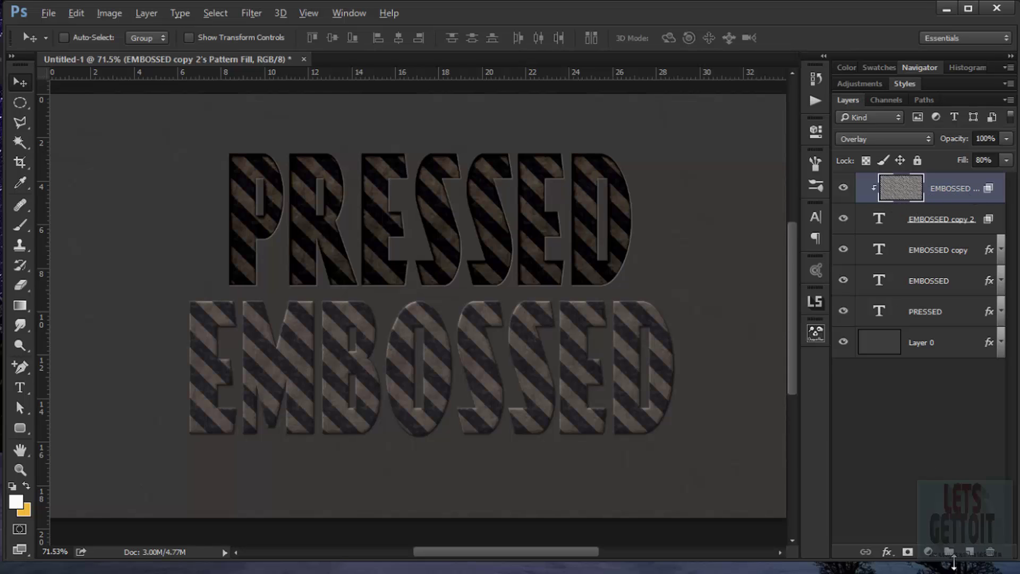
left_click(909, 552)
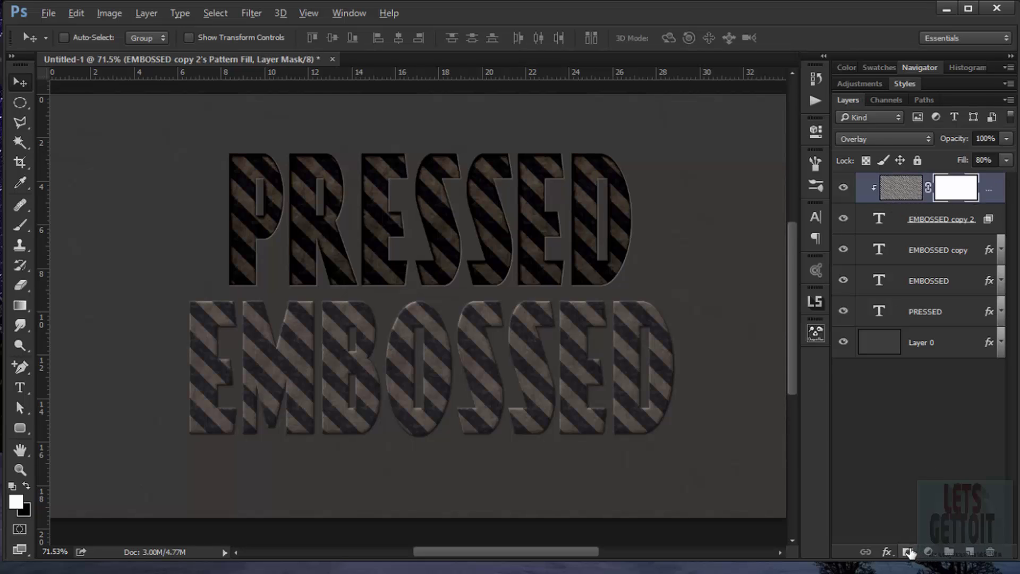
Load the EMBOSSED copy 2 text outline as a selection and feather it by 6 pixels
left_click(879, 220, "ctrl")
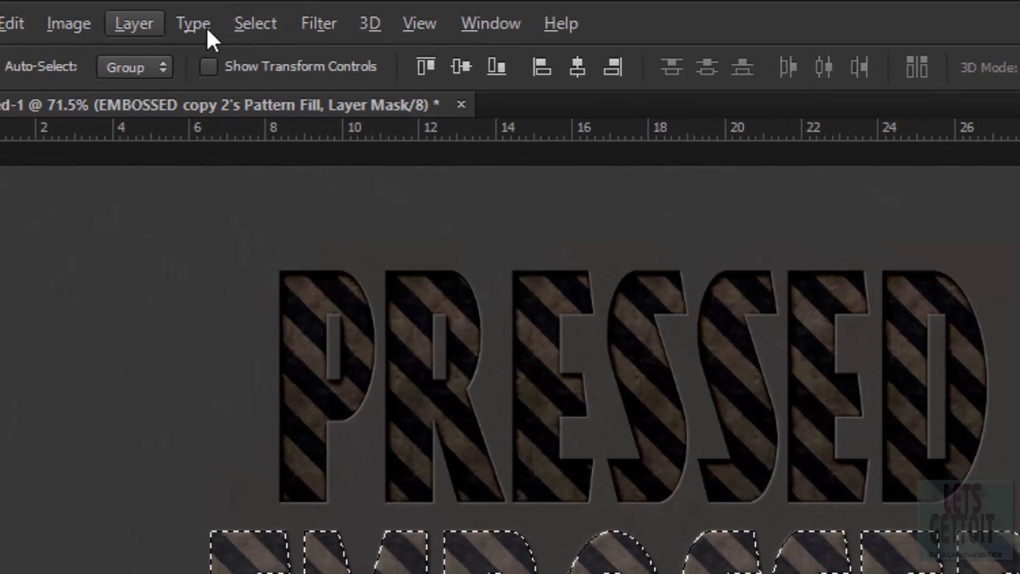
left_click(244, 20)
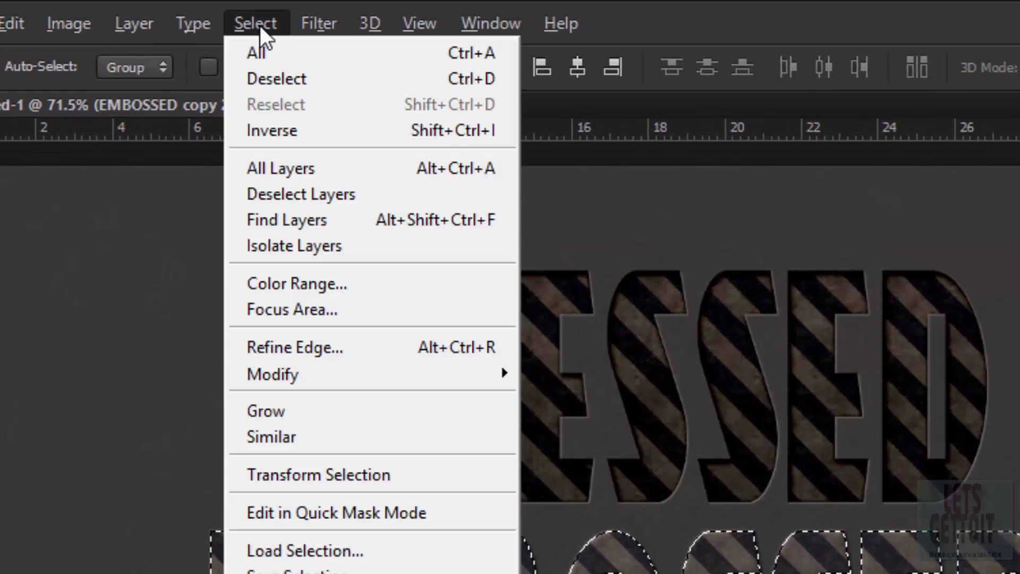
mouse_move(410, 372)
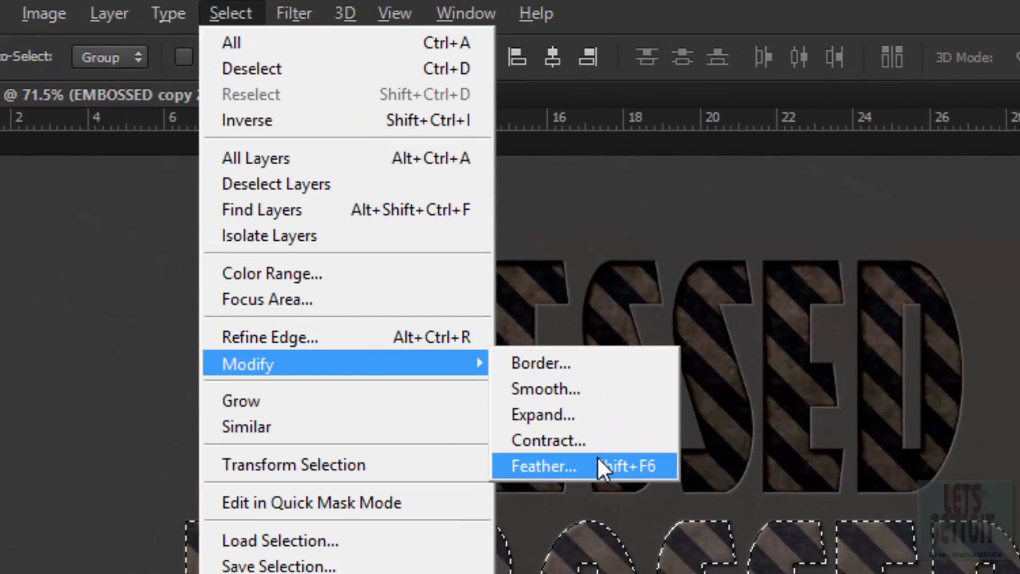
left_click(598, 458)
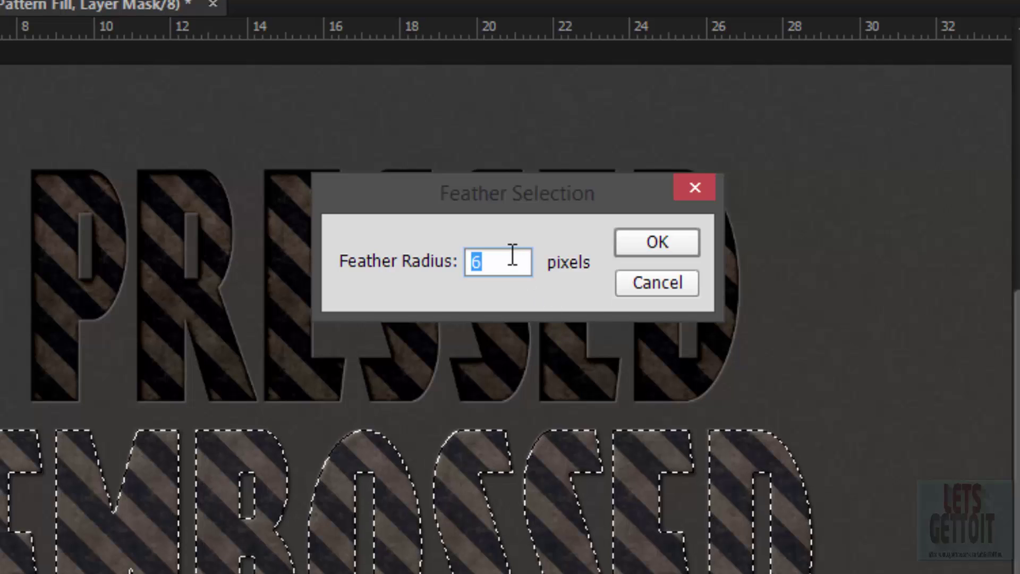
left_click(651, 250)
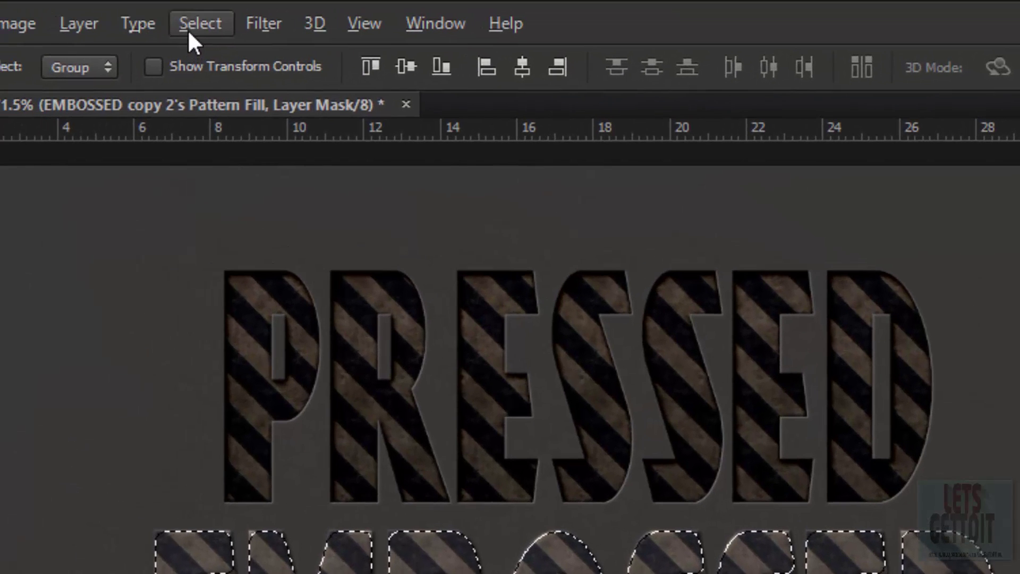
Contract the feathered EMBOSSED text selection by 8 pixels
left_click(197, 23)
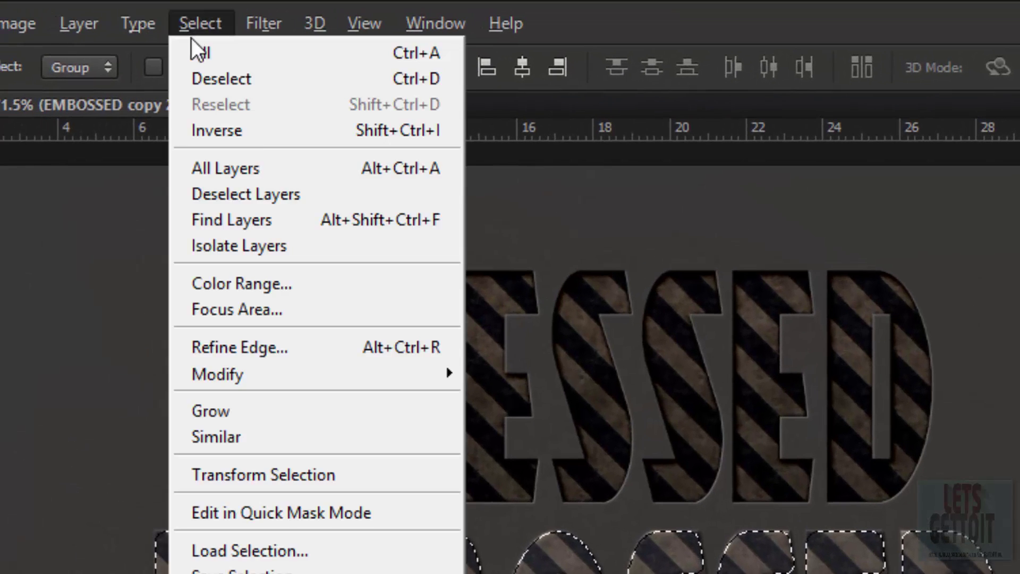
mouse_move(348, 377)
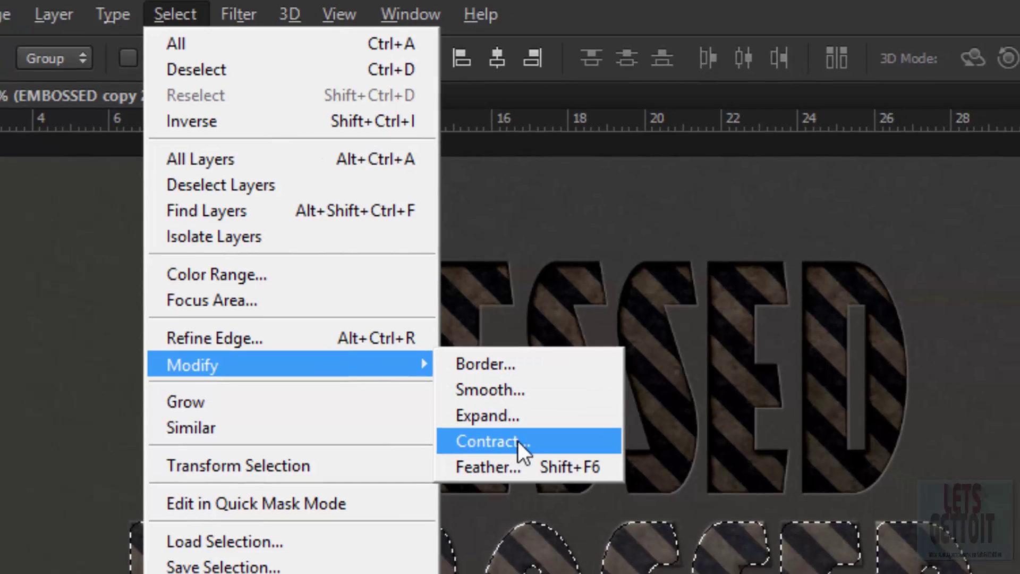
left_click(519, 451)
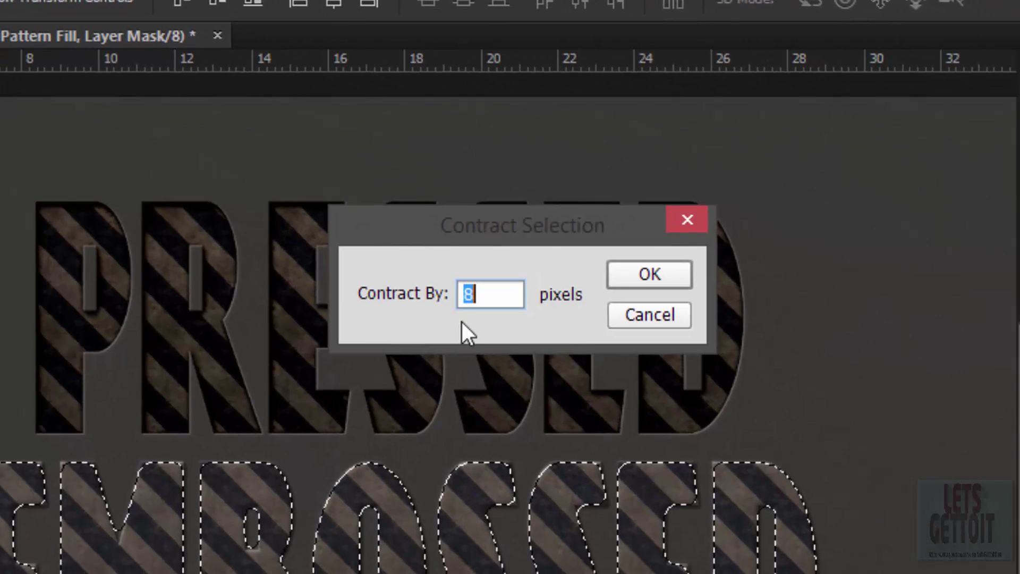
left_click(652, 265)
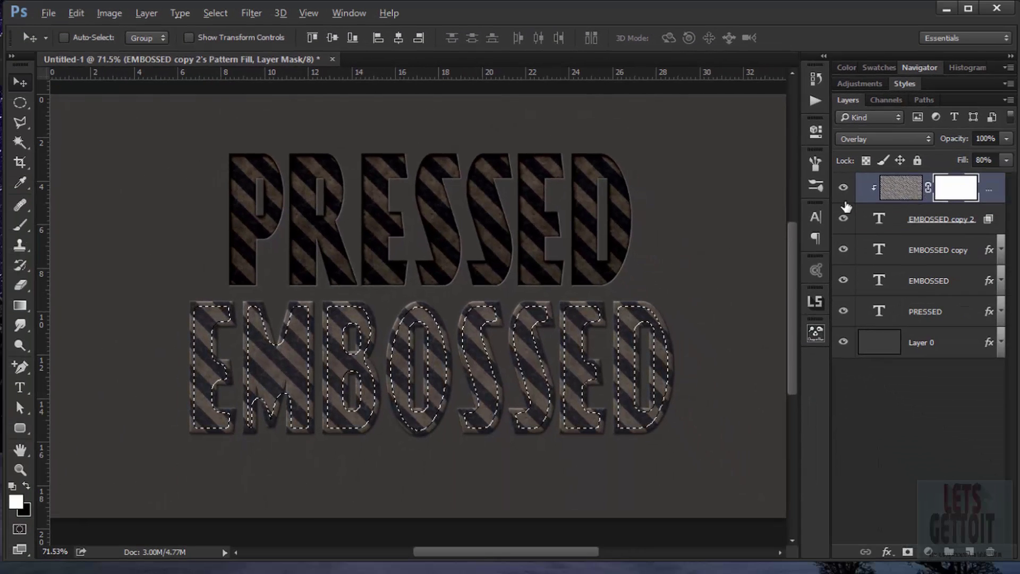
Invert the selection, fill that area of the pattern layer's mask with black, and deselect
key("ctrl+shift+i")
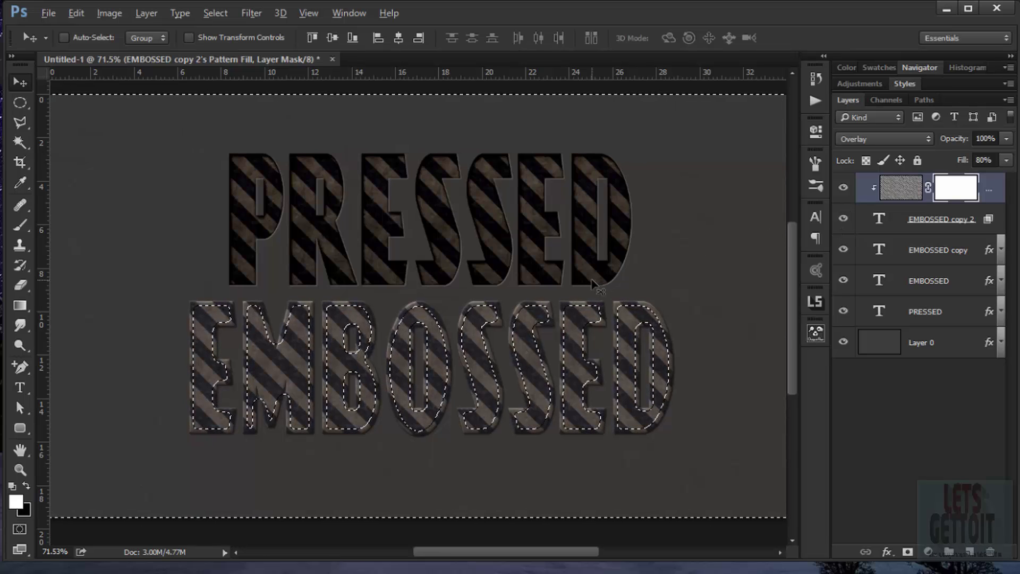
left_click(27, 487)
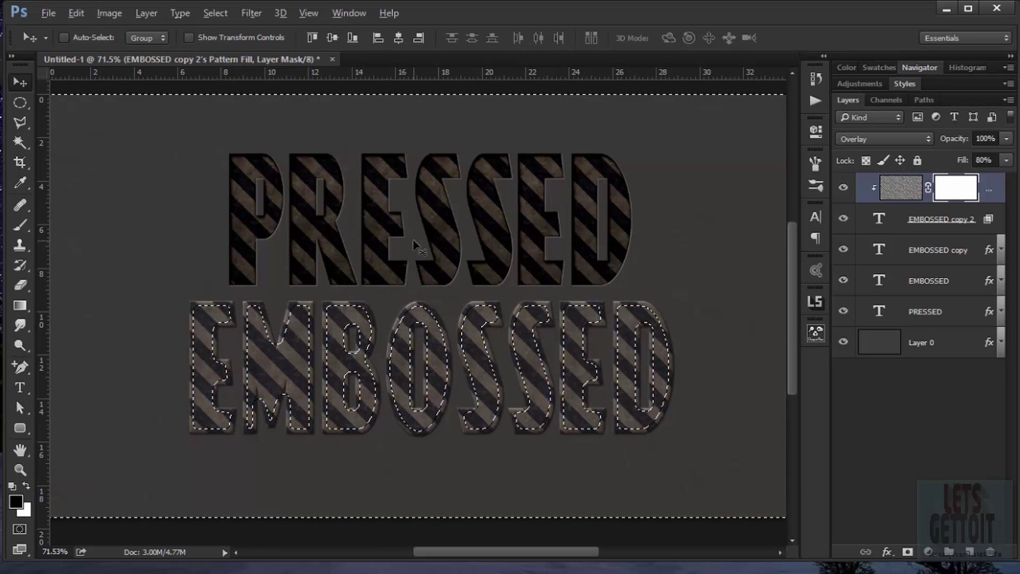
key("x")
key("ctrl+BackSpace")
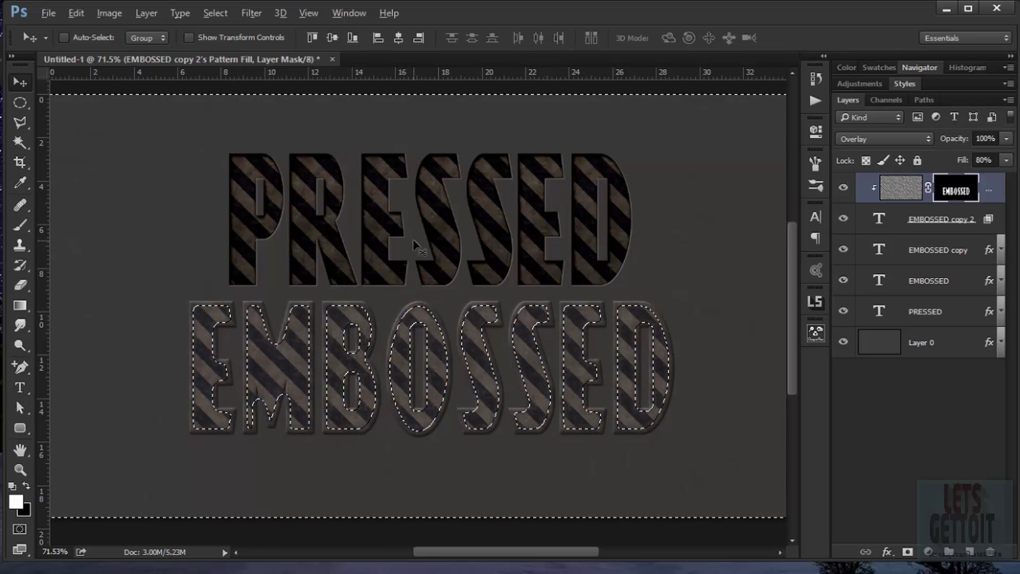
key("ctrl+d")
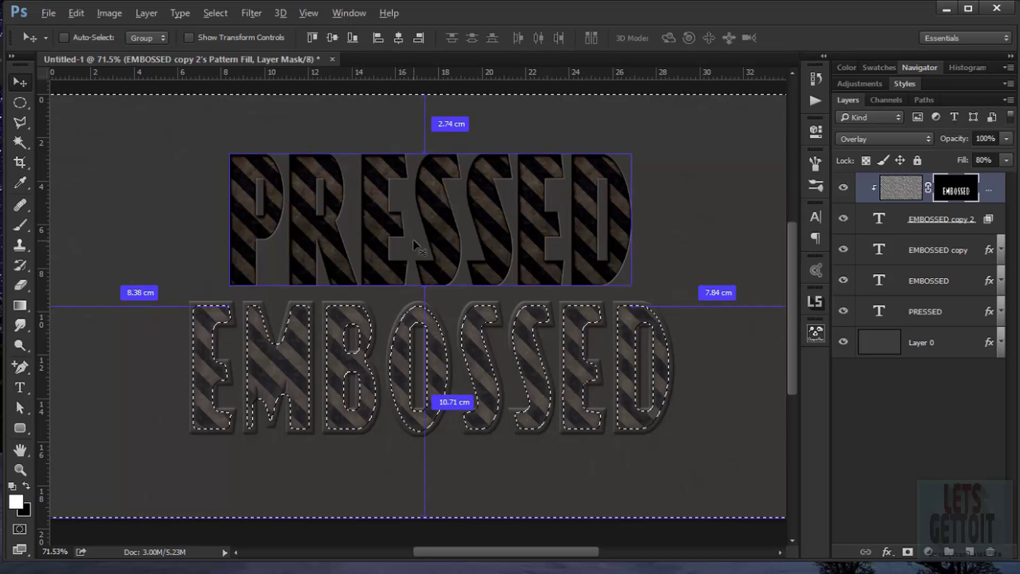
Add a Color Overlay to the EMBOSSED copy 2 pattern fill layer using dark grey 3f3c3a sampled from the background
scroll(445, 313, "down", 3)
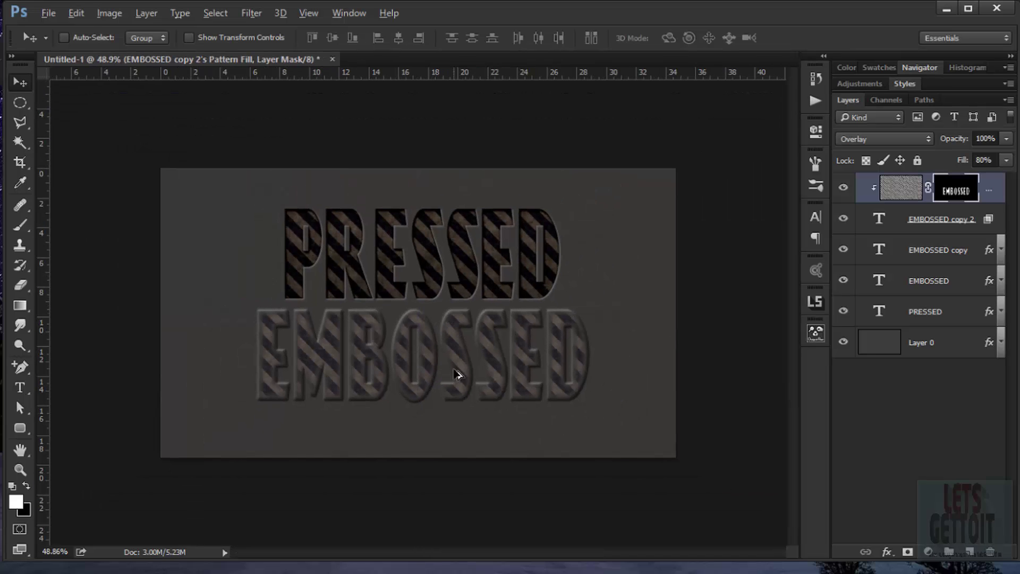
scroll(458, 376, "up", 5)
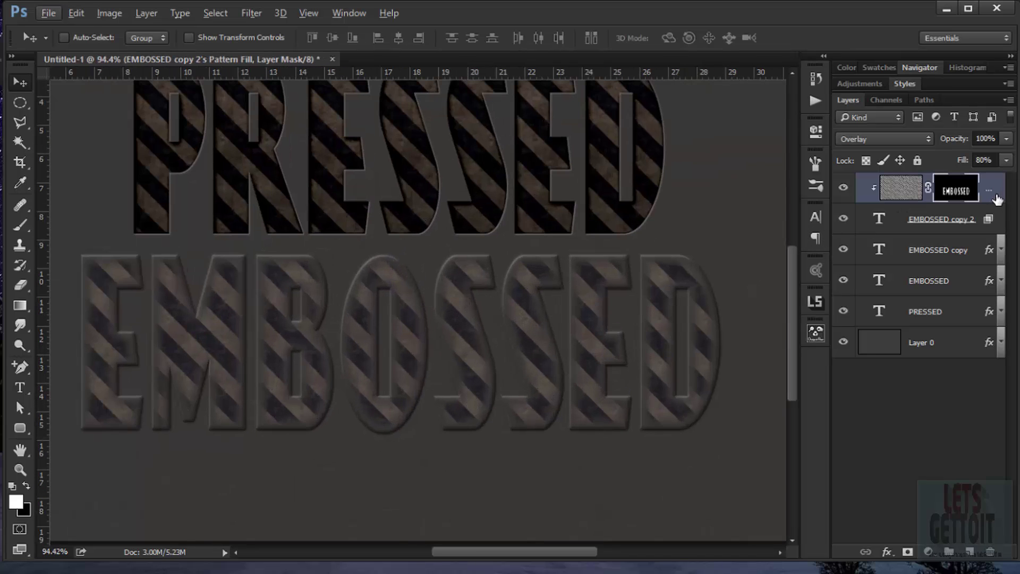
double_click(997, 198)
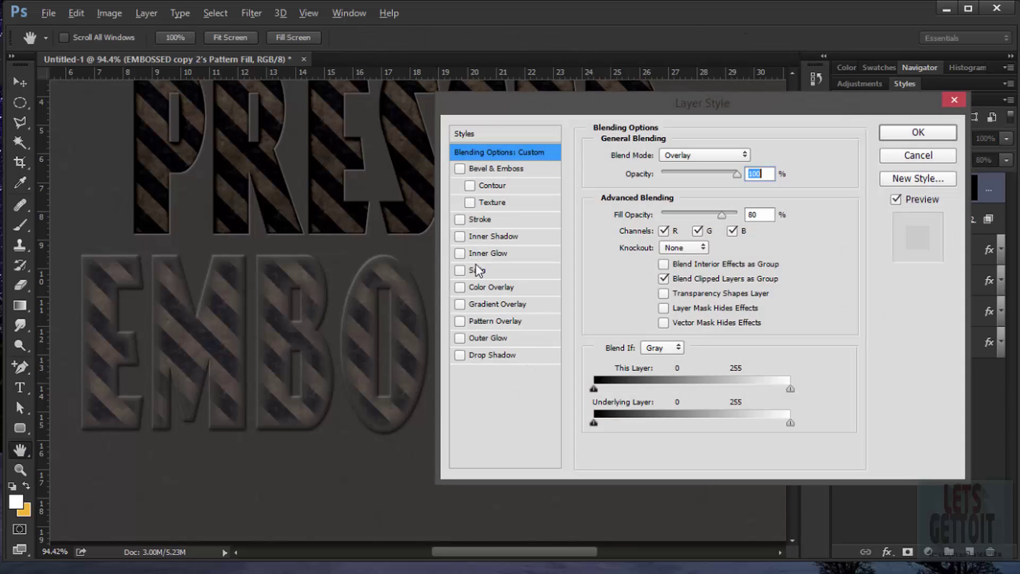
left_click(491, 295)
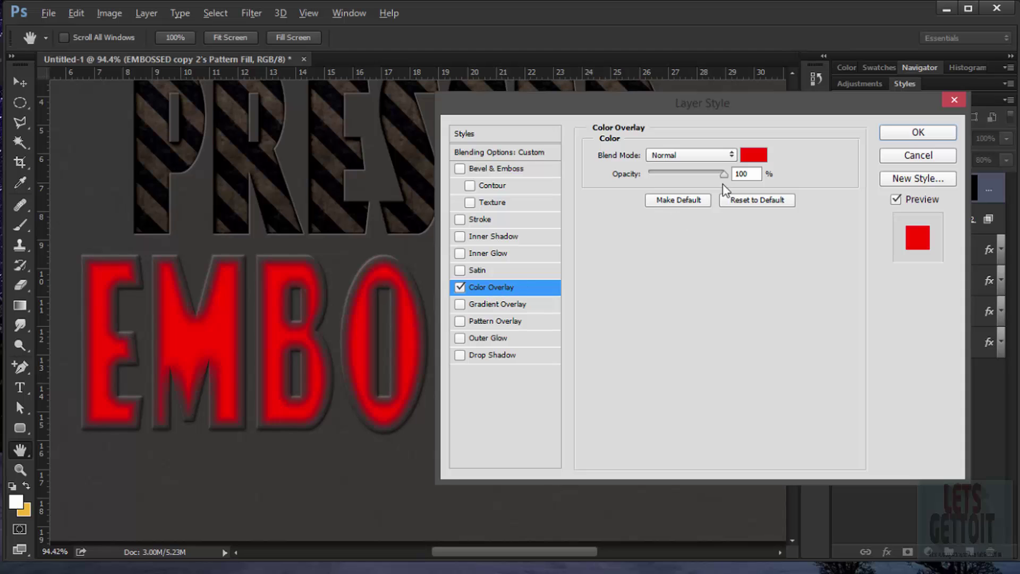
left_click(747, 159)
left_click(104, 164)
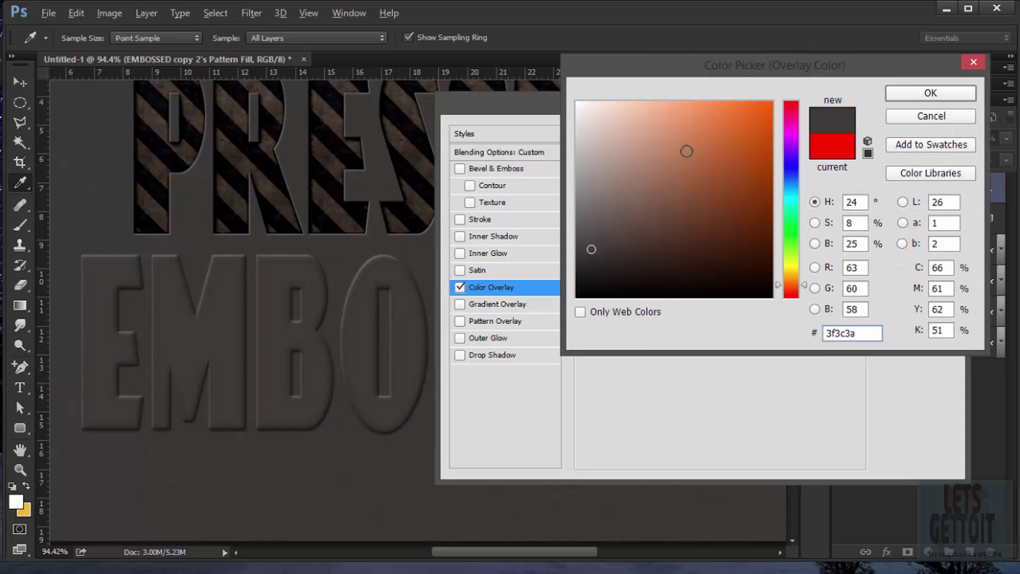
left_click(930, 94)
Set the pattern fill layer's Color Overlay to Linear Burn at 16% opacity and apply the style
left_click(703, 155)
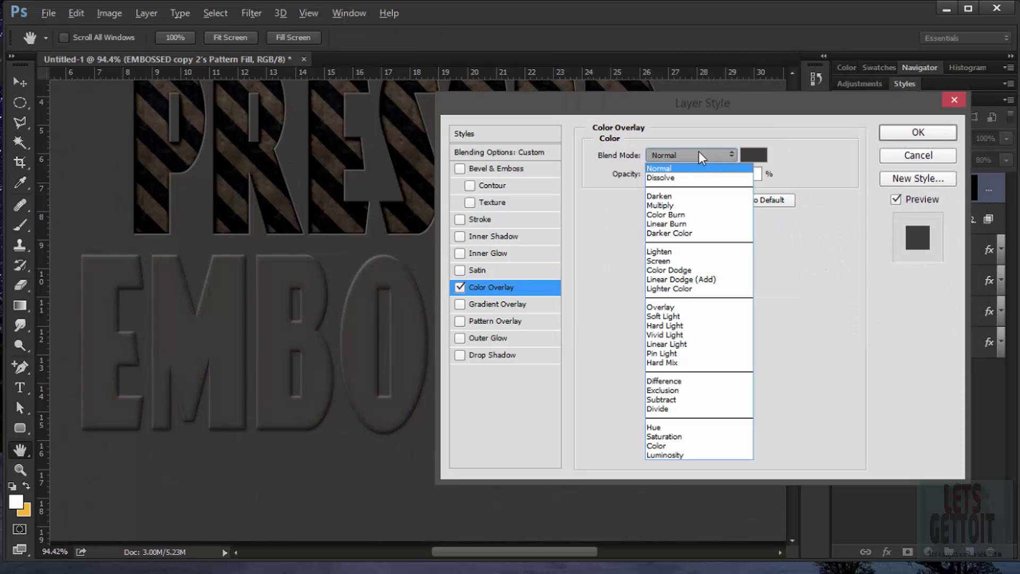
left_click(689, 224)
left_click(746, 176)
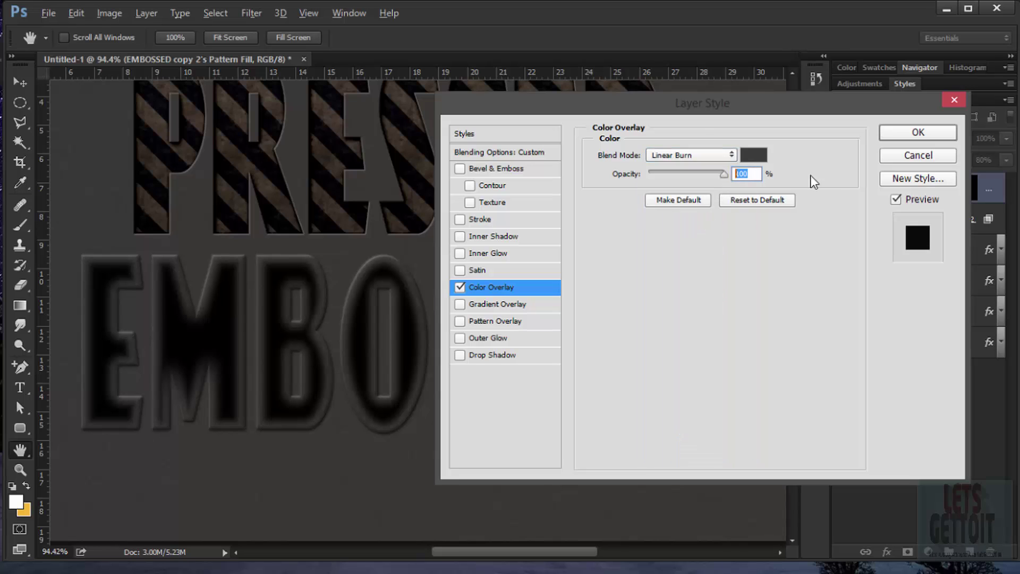
type("16")
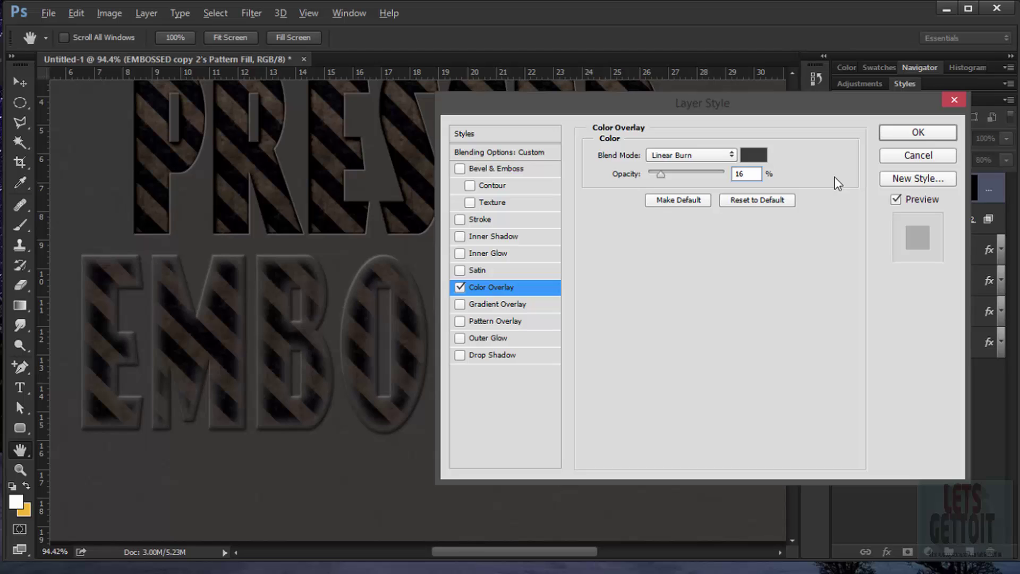
key("Return")
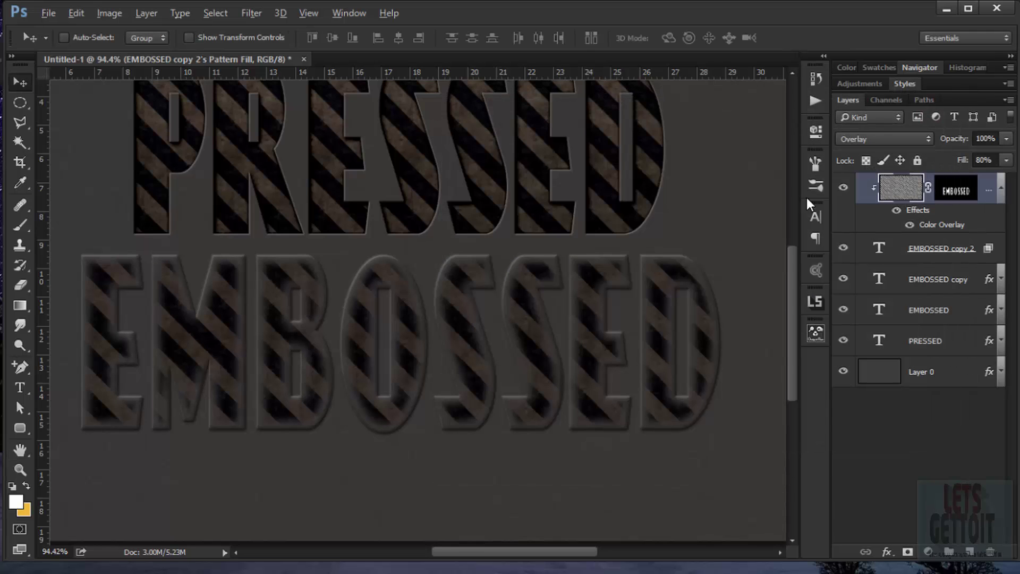
Collapse the pattern fill layer's effects list and bring the whole canvas into view
scroll(497, 355, "down", 3)
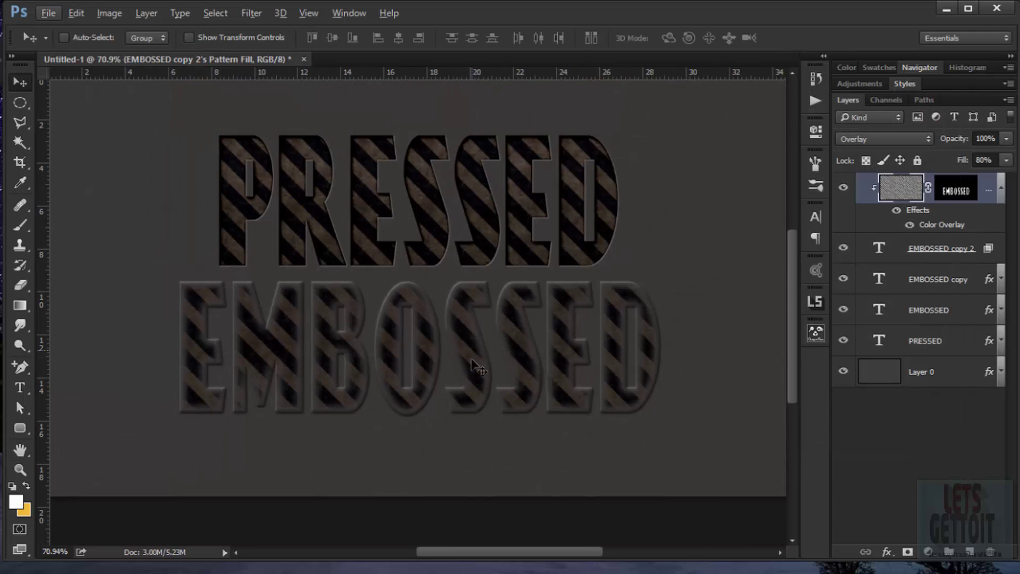
left_click_drag(463, 372, 482, 373)
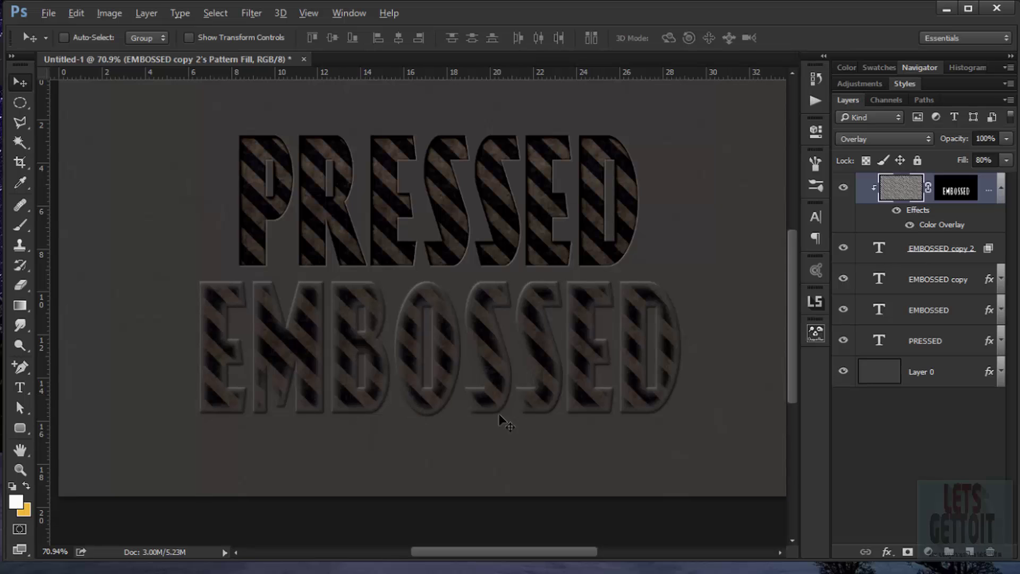
left_click(1003, 190)
scroll(393, 266, "down", 1)
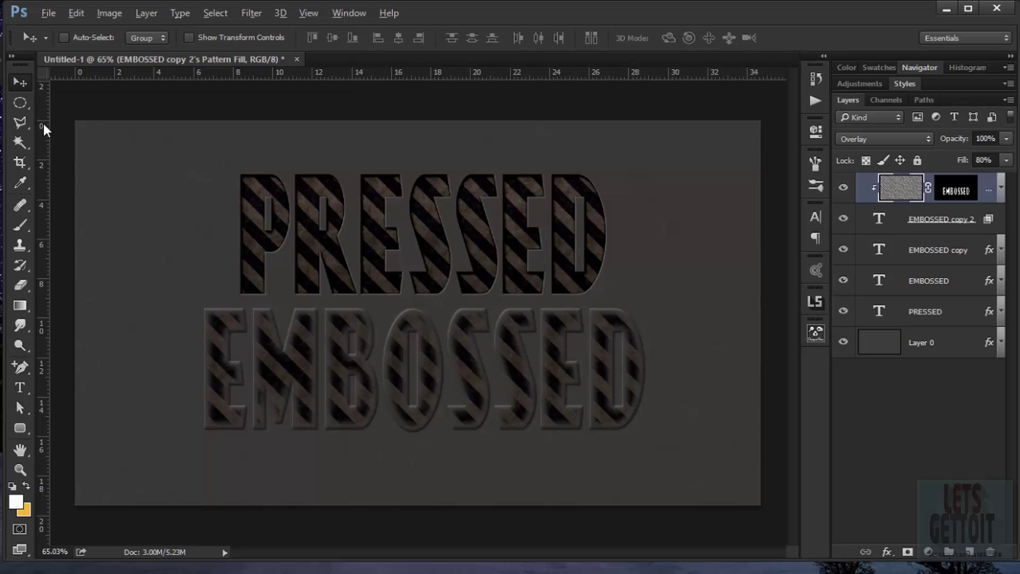
Draw an elliptical selection about 21 by 15 cm around the middle of both words and feather it by 100 pixels
left_click(25, 105)
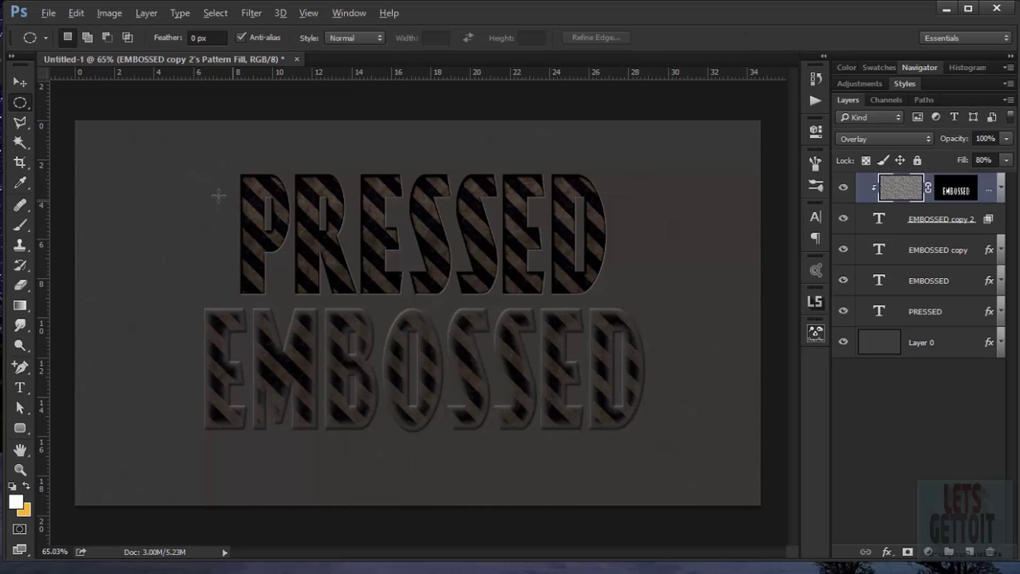
left_click_drag(231, 189, 617, 453)
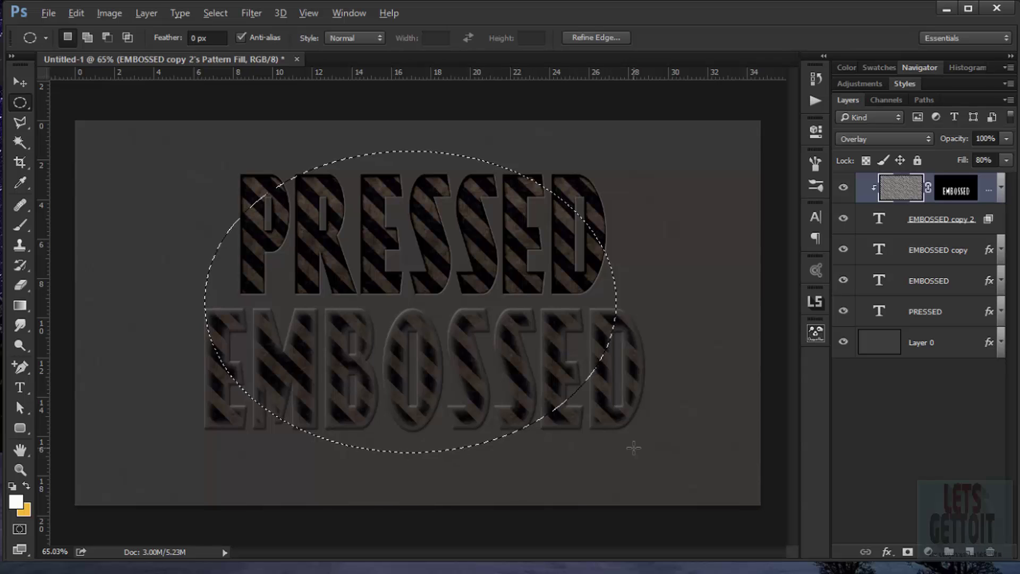
left_click(214, 16)
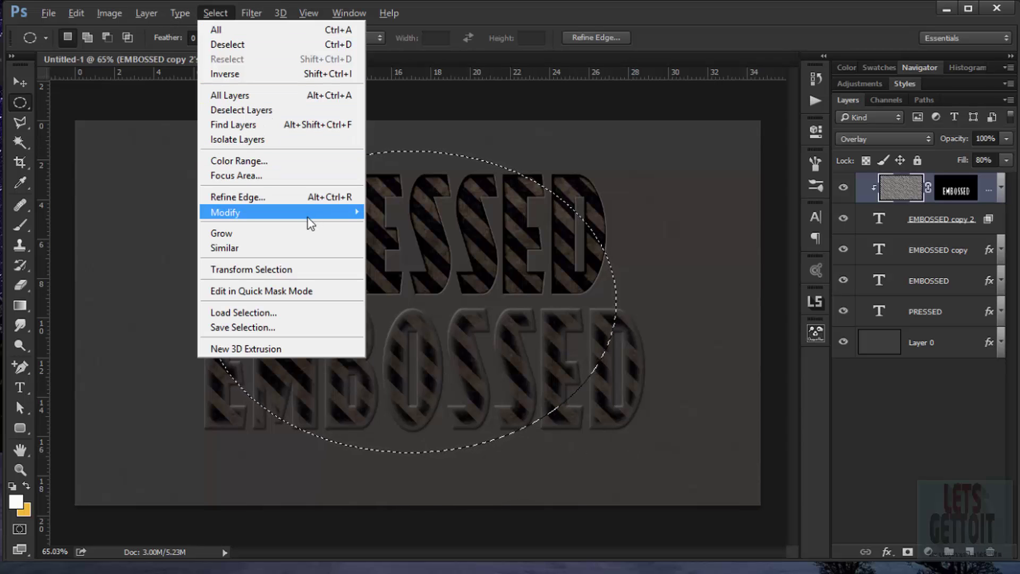
left_click(430, 271)
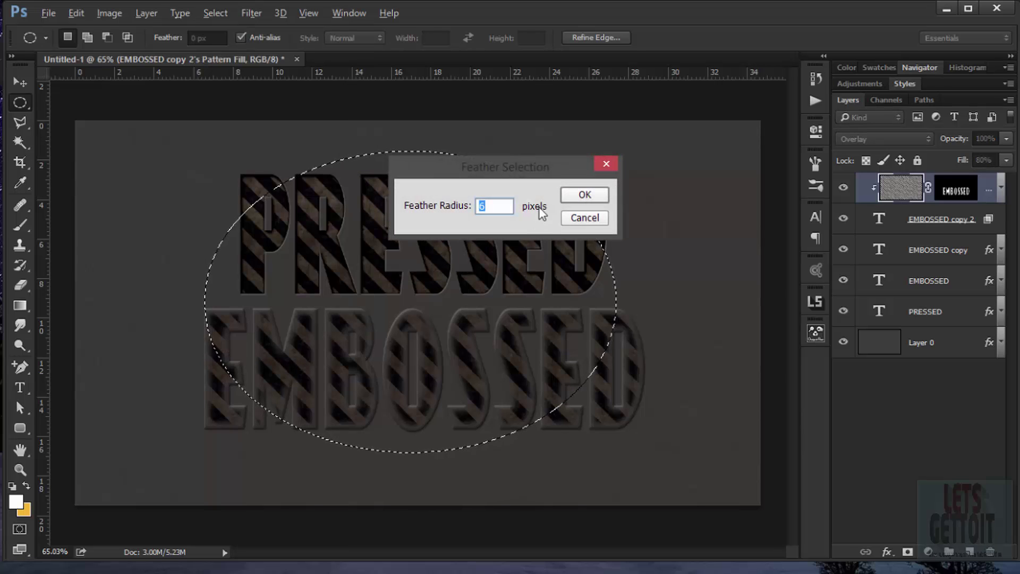
type("100")
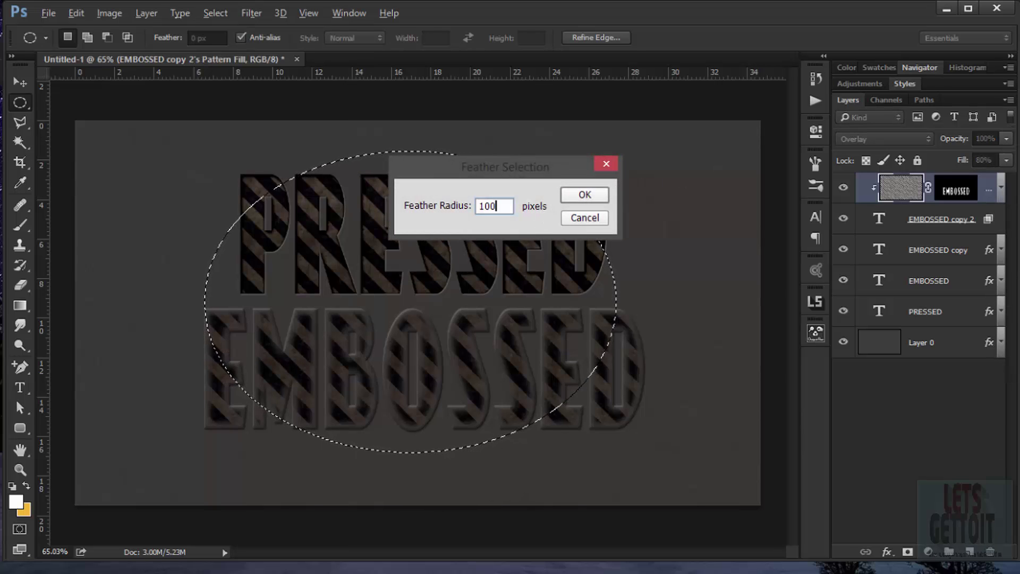
key("Return")
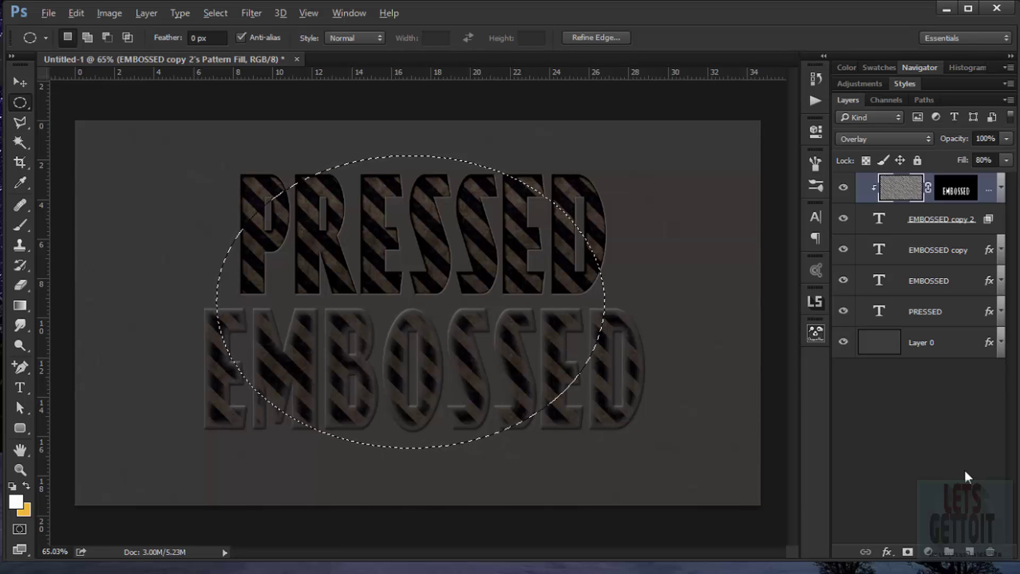
Invert the elliptical selection and add a Levels adjustment layer masked by it
key("ctrl+shift+i")
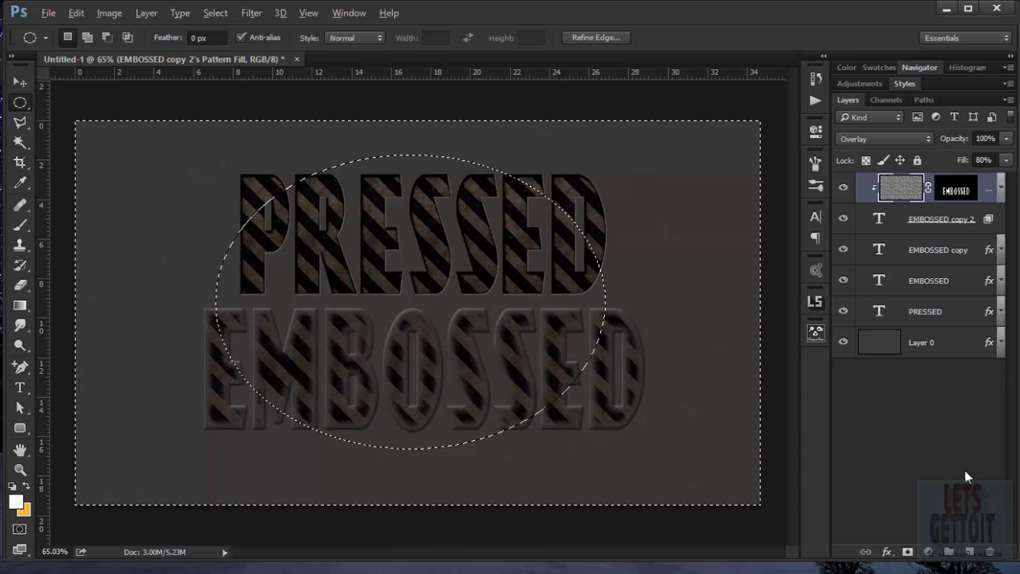
left_click(928, 551)
left_click(945, 328)
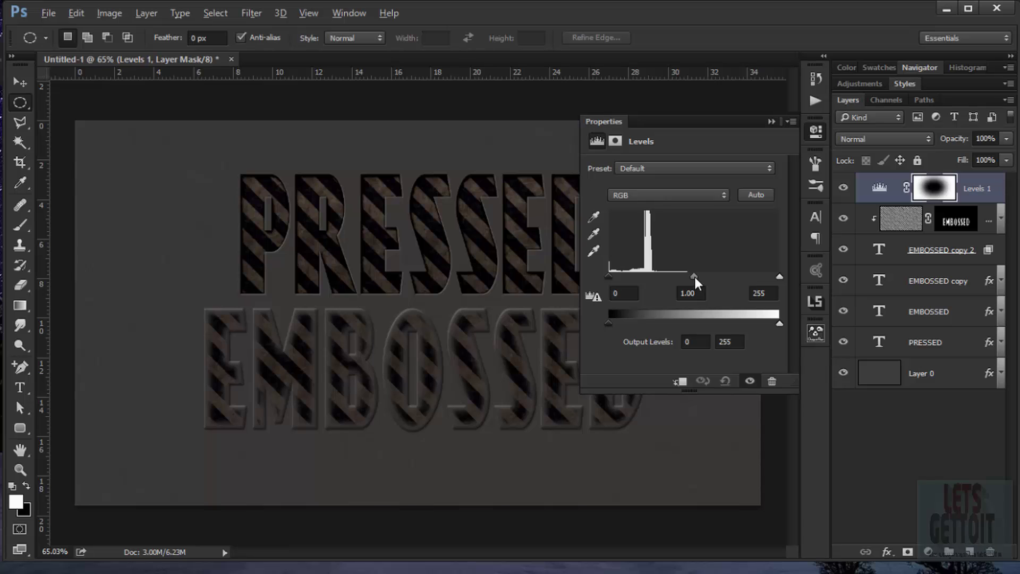
Darken the canvas edges by setting the Levels midtones to 0.70 and lowering the white output level
left_click_drag(695, 278, 715, 282)
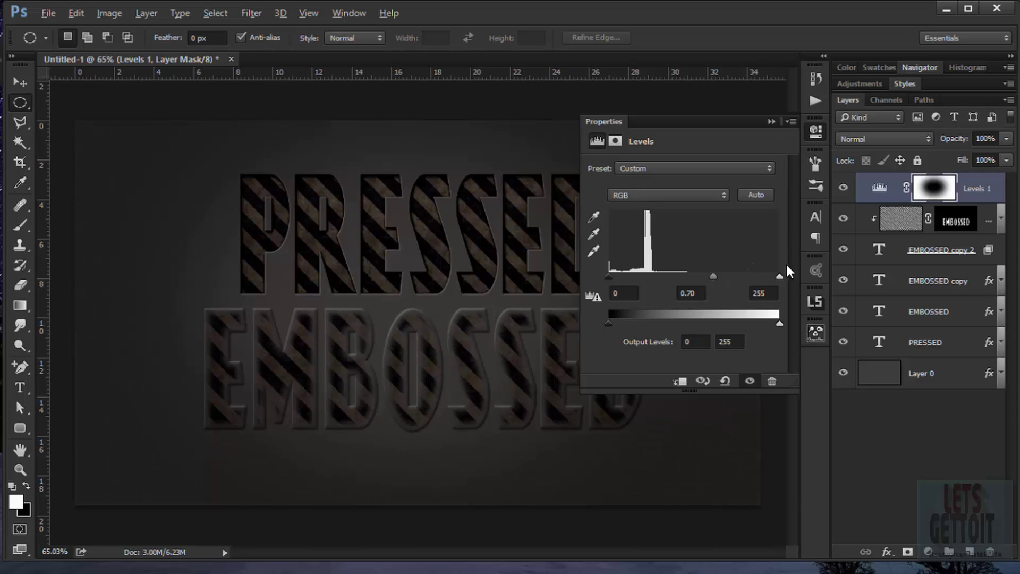
left_click_drag(779, 324, 763, 328)
left_click(815, 131)
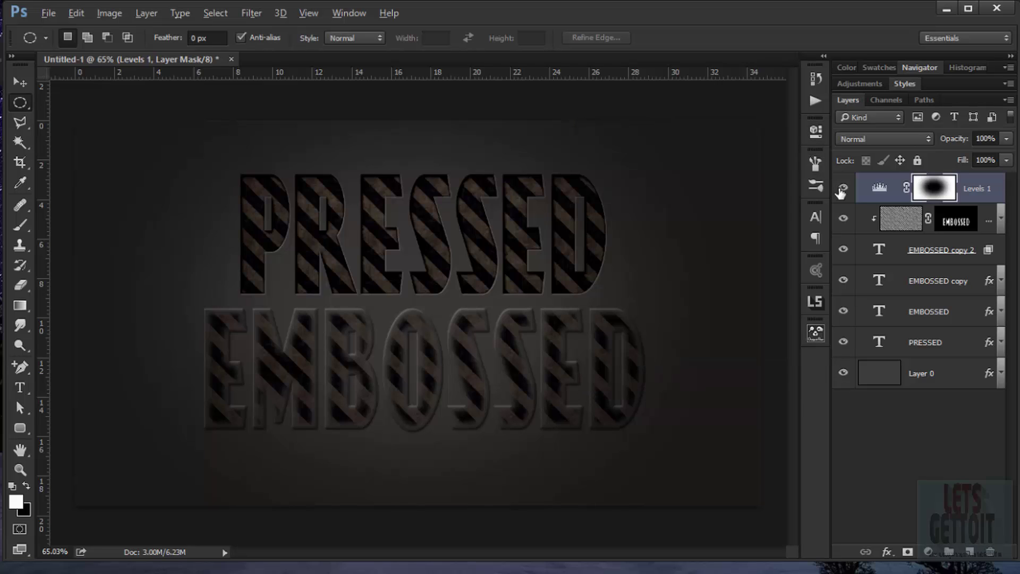
Hide and show the Levels 1 layer to compare the artwork with and without the darkened edges
left_click(843, 189)
left_click(842, 189)
left_click(844, 190)
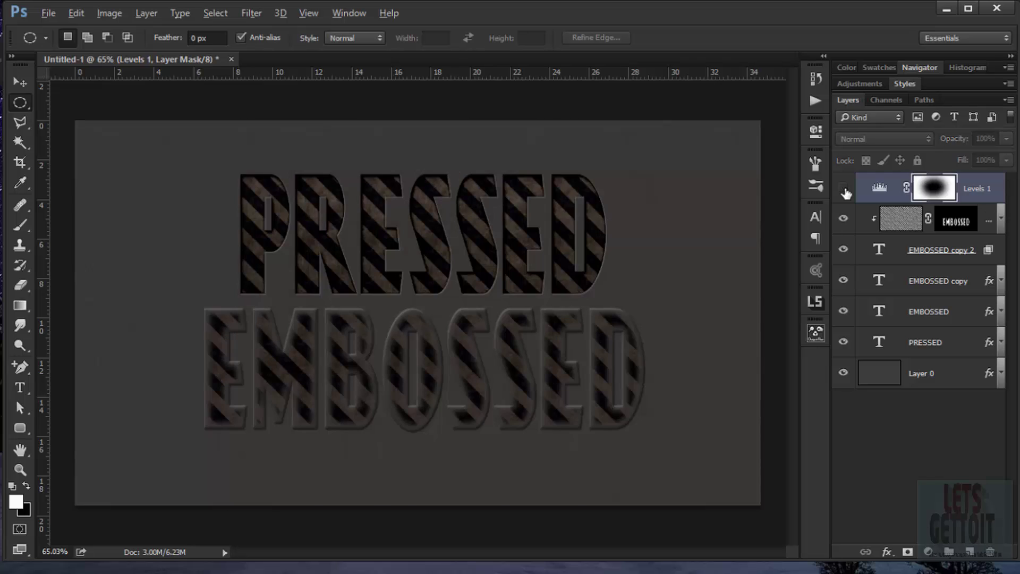
left_click(844, 190)
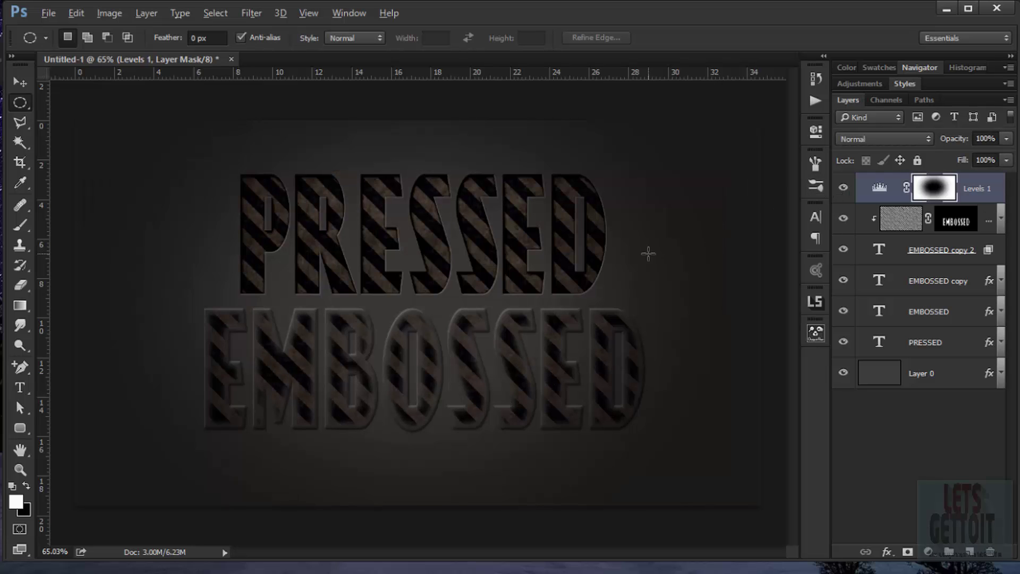